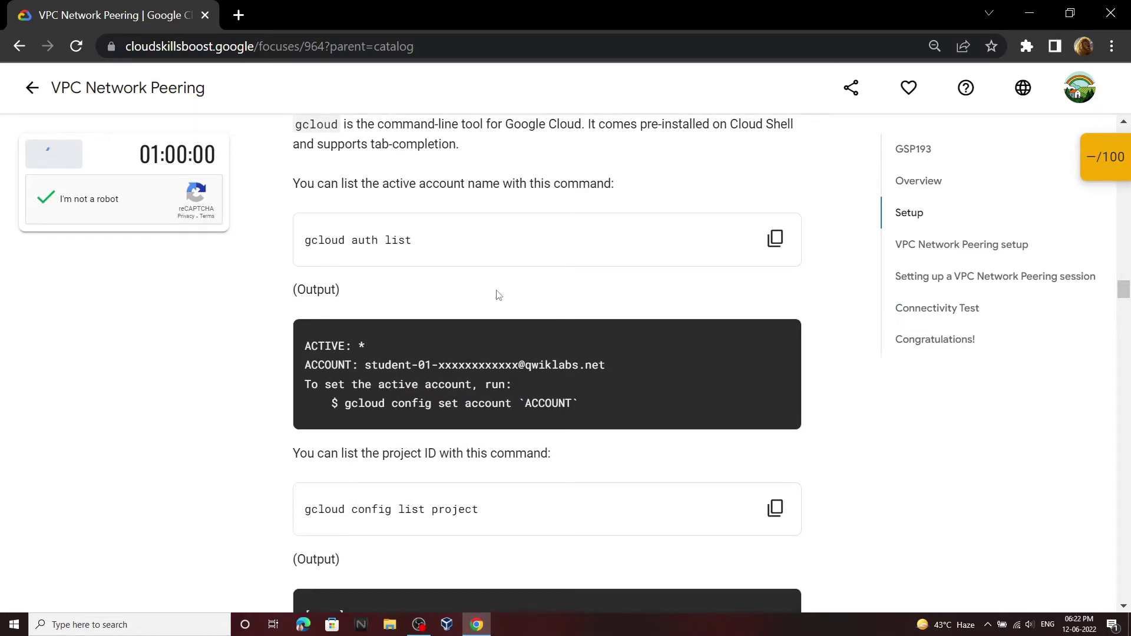
Open the lab's Google Console link in an incognito window and submit the prefilled student username
{"action": "right_click", "coordinate": [196, 267]}
{"action": "left_click", "coordinate": [263, 319]}
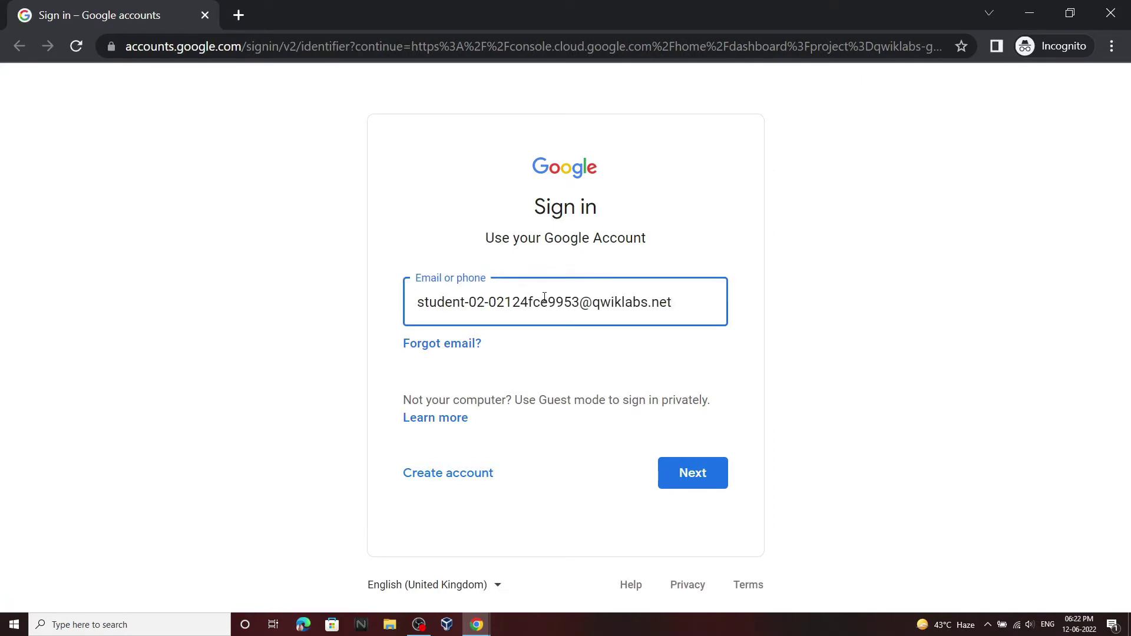
{"action": "triple_click", "coordinate": [544, 297]}
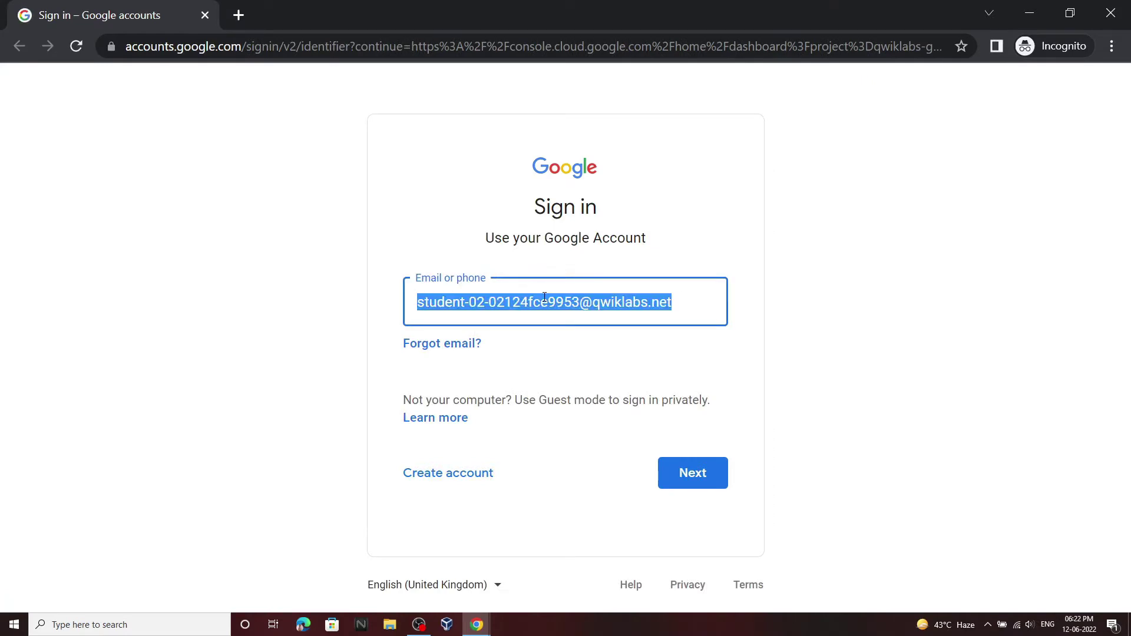
{"action": "left_click", "coordinate": [544, 297]}
{"action": "key", "text": "Return"}
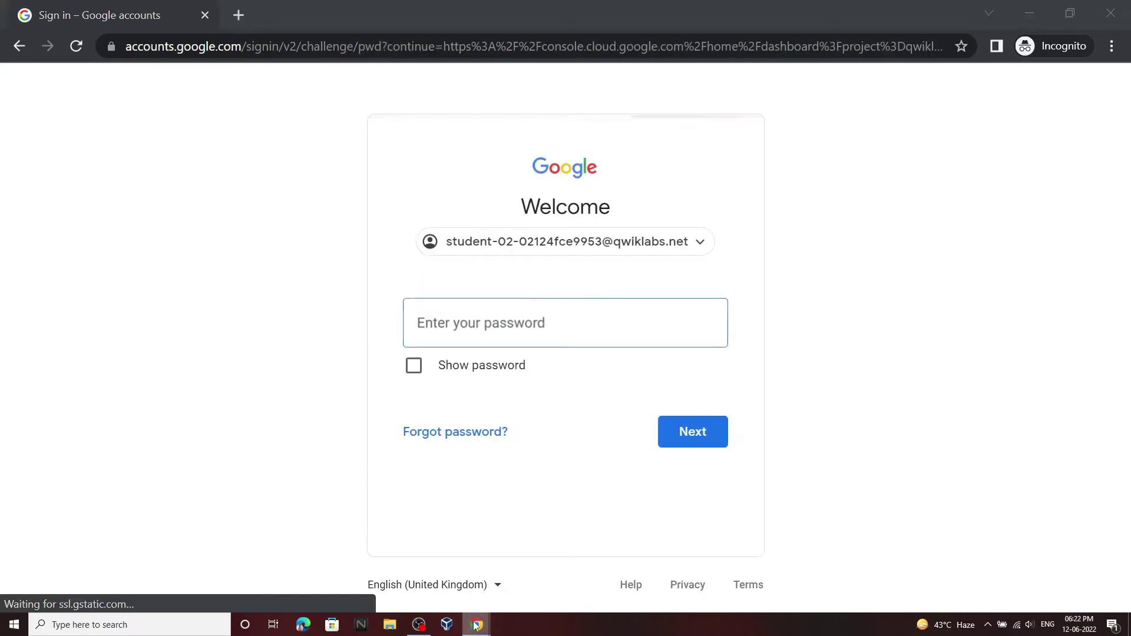
Copy the account password from the lab's credentials and enter it to sign in to the student account
{"action": "left_click", "coordinate": [476, 625]}
{"action": "left_click", "coordinate": [204, 391]}
{"action": "mouse_move", "coordinate": [477, 624]}
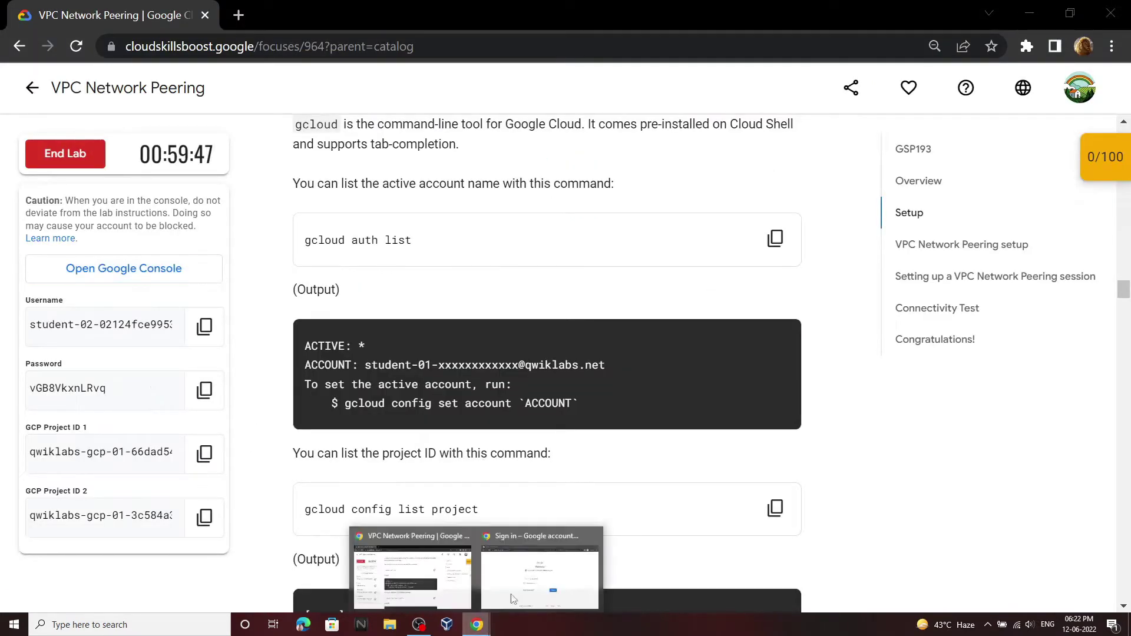
{"action": "left_click", "coordinate": [513, 599]}
{"action": "key", "text": "Return"}
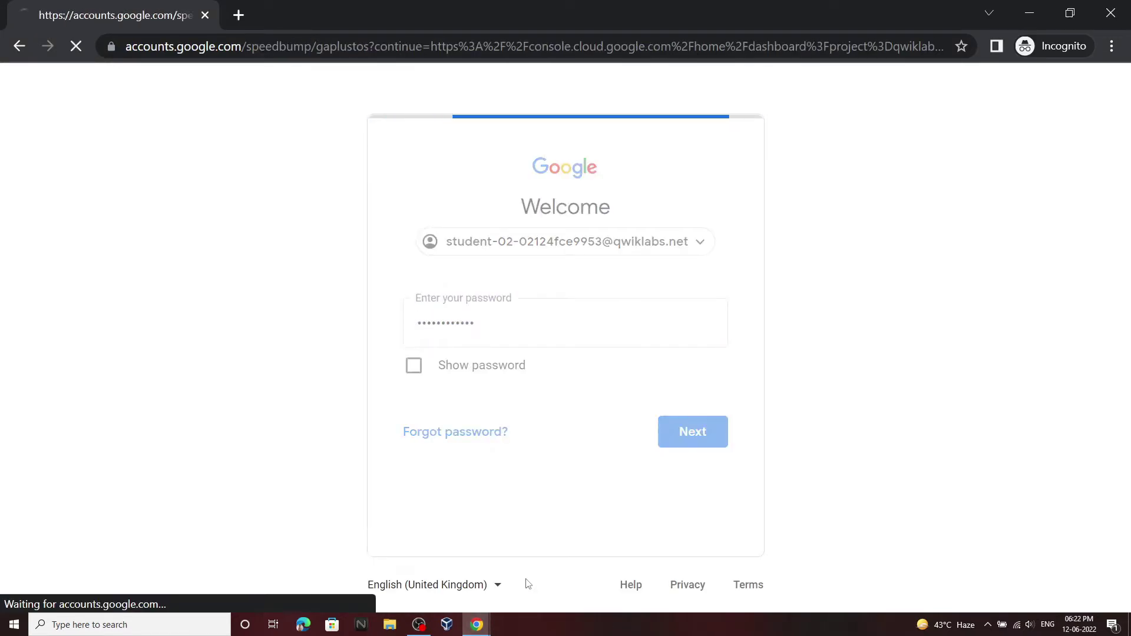
Accept the new-account notice and agree to the Google Cloud Platform terms of service
{"action": "left_click", "coordinate": [566, 544]}
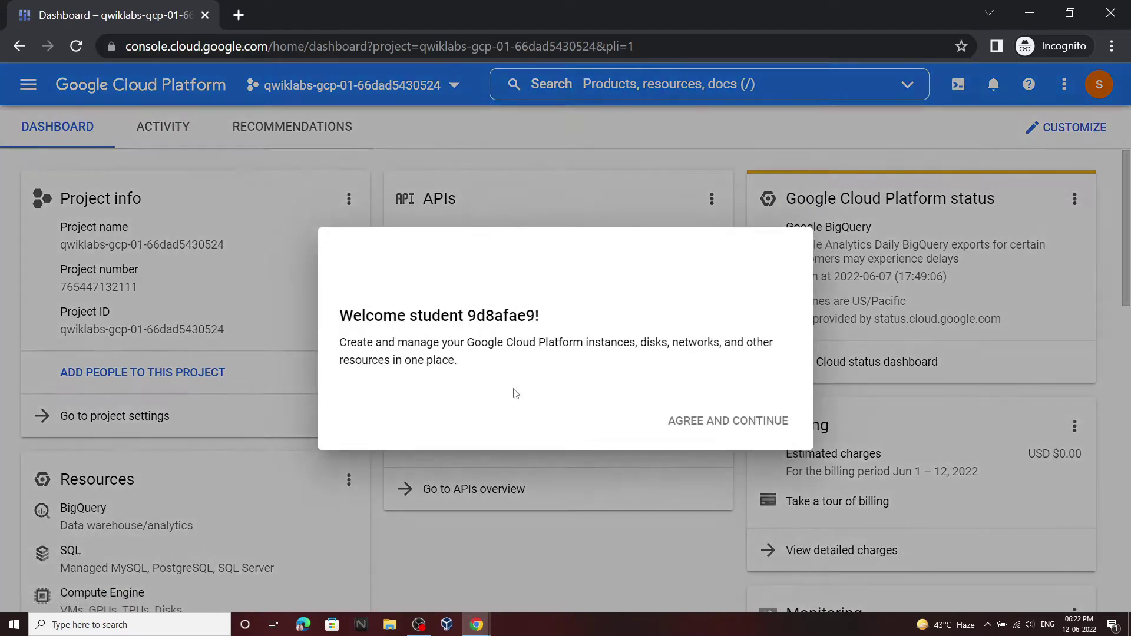
{"action": "left_click", "coordinate": [347, 418]}
{"action": "left_click", "coordinate": [729, 516]}
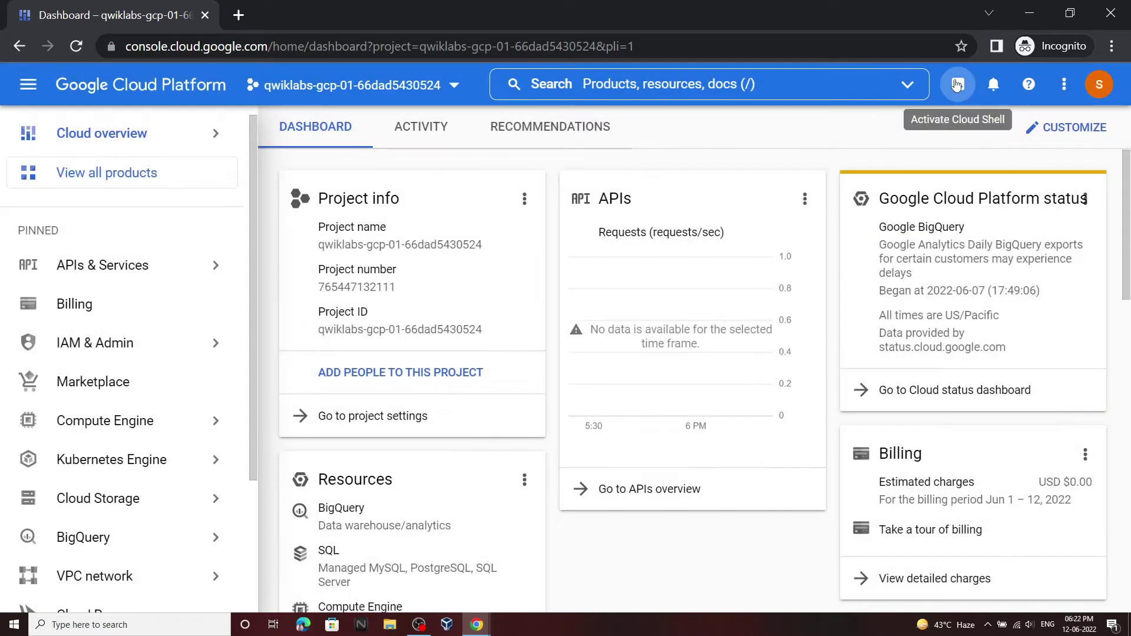
Activate Cloud Shell and open the same console address in a second browser tab
{"action": "left_click", "coordinate": [958, 84]}
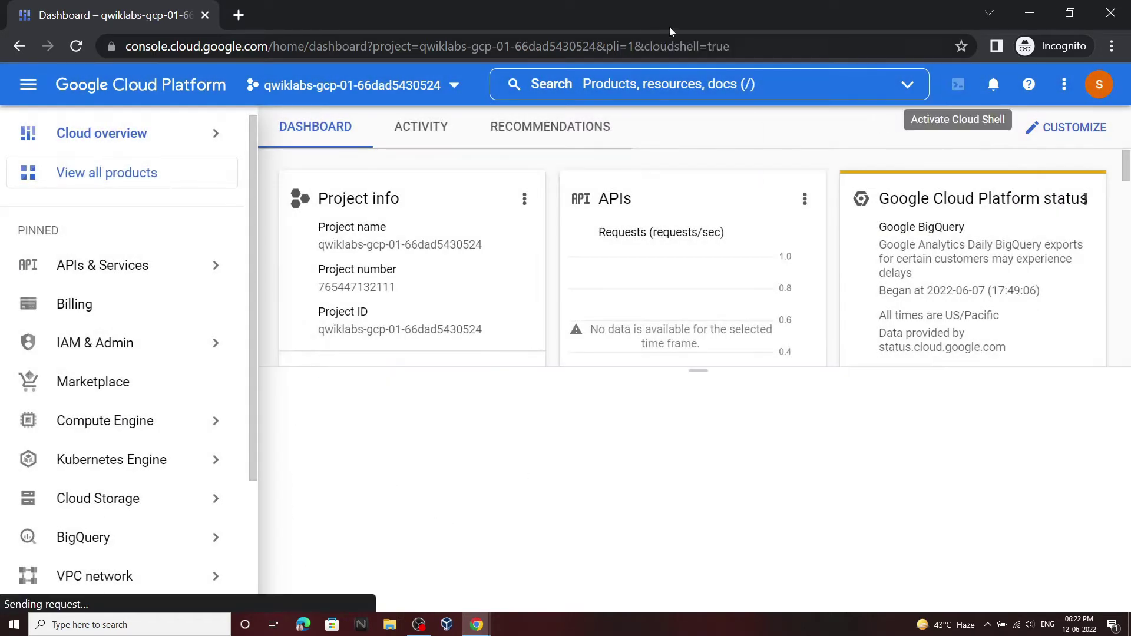
{"action": "left_click", "coordinate": [662, 47]}
{"action": "key", "text": "ctrl+c"}
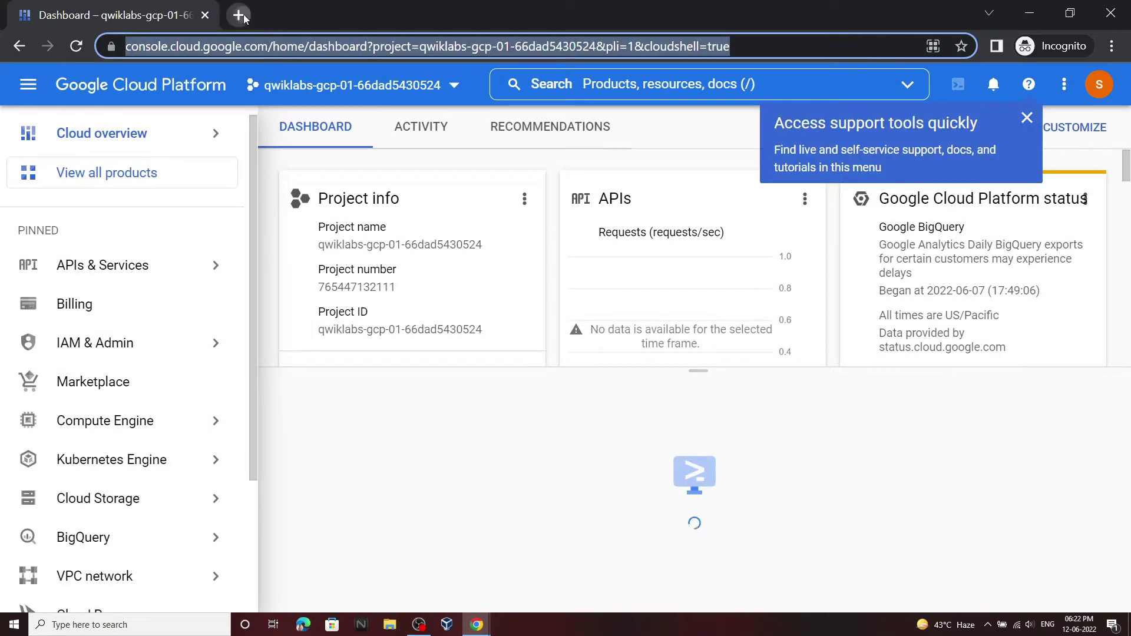
{"action": "left_click", "coordinate": [240, 15]}
{"action": "key", "text": "ctrl+v"}
{"action": "key", "text": "Return"}
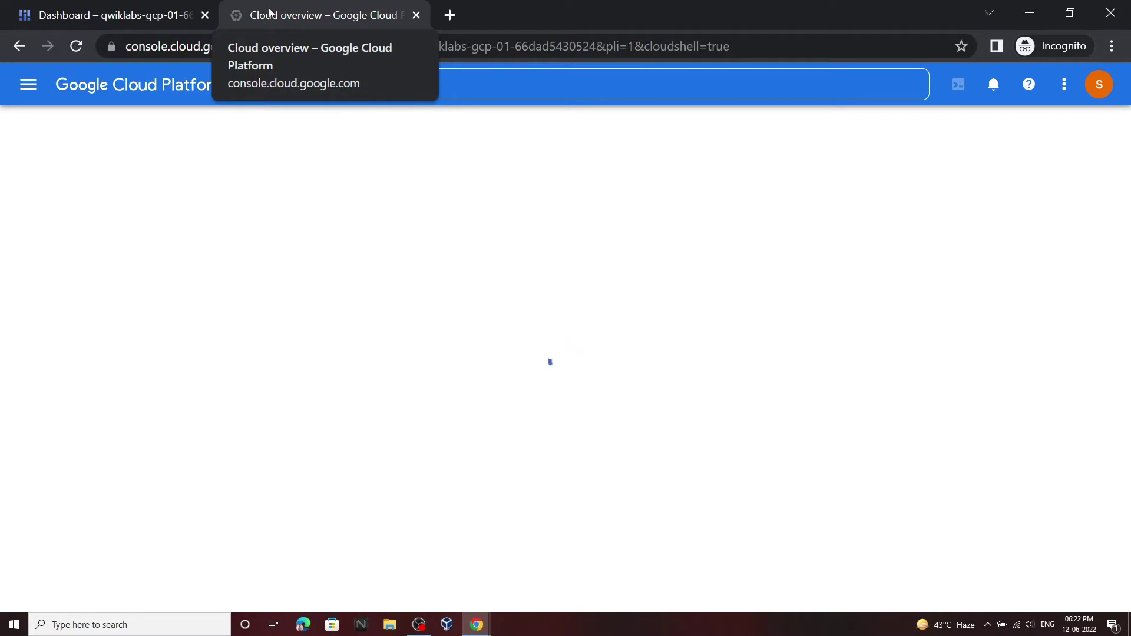
Continue past the Cloud Shell introduction in both console tabs to start a session in each
{"action": "left_click", "coordinate": [960, 570]}
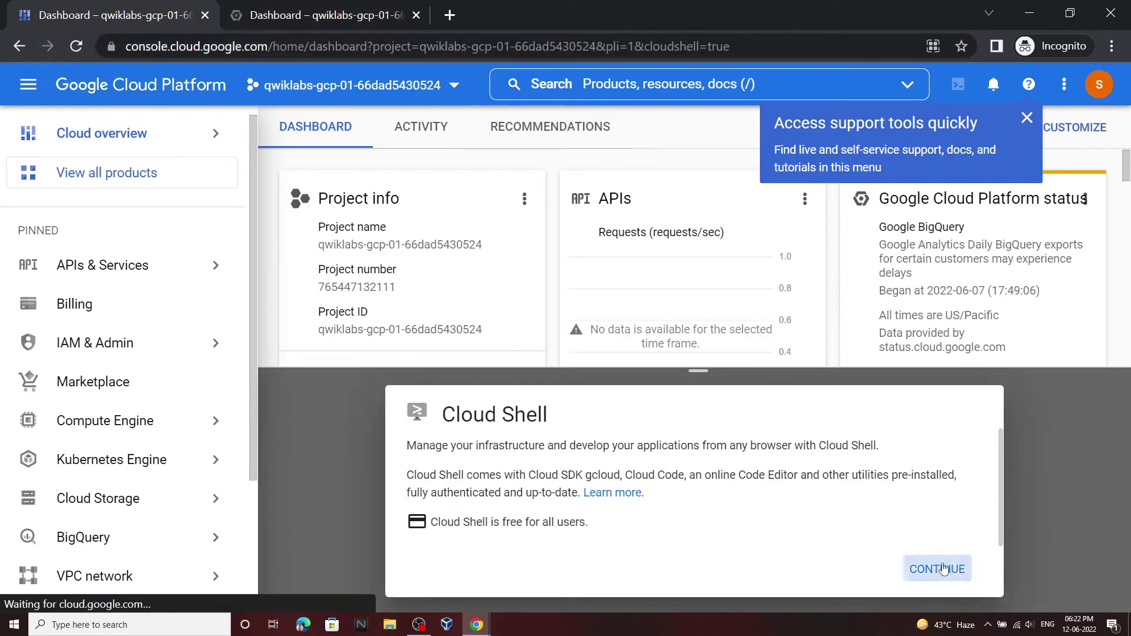
{"action": "left_click", "coordinate": [333, 5]}
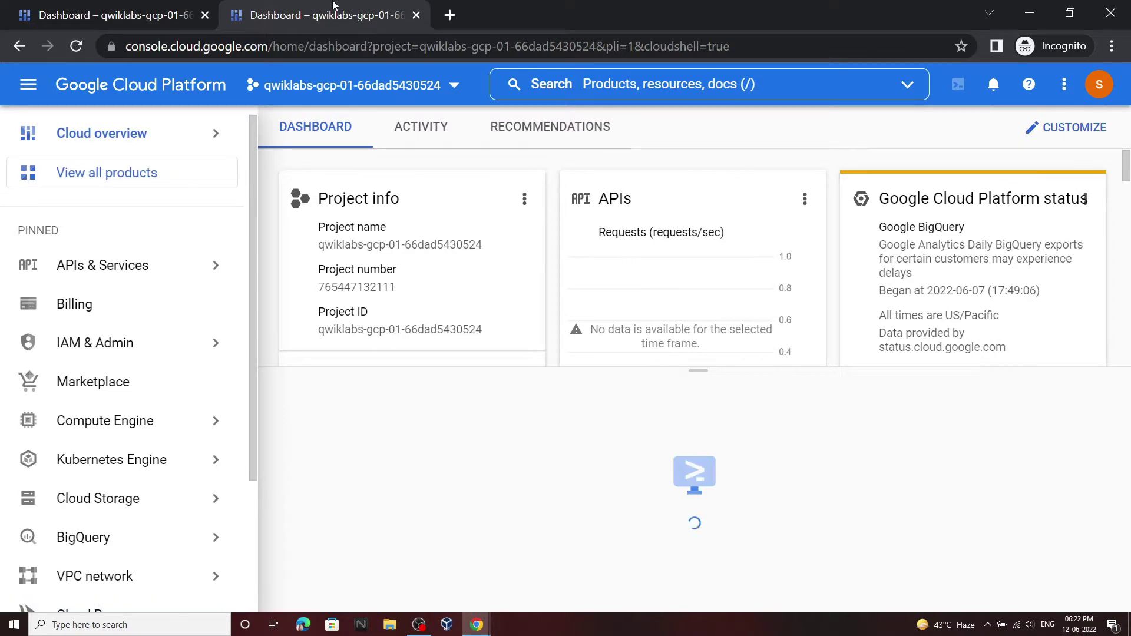
{"action": "left_click", "coordinate": [937, 568]}
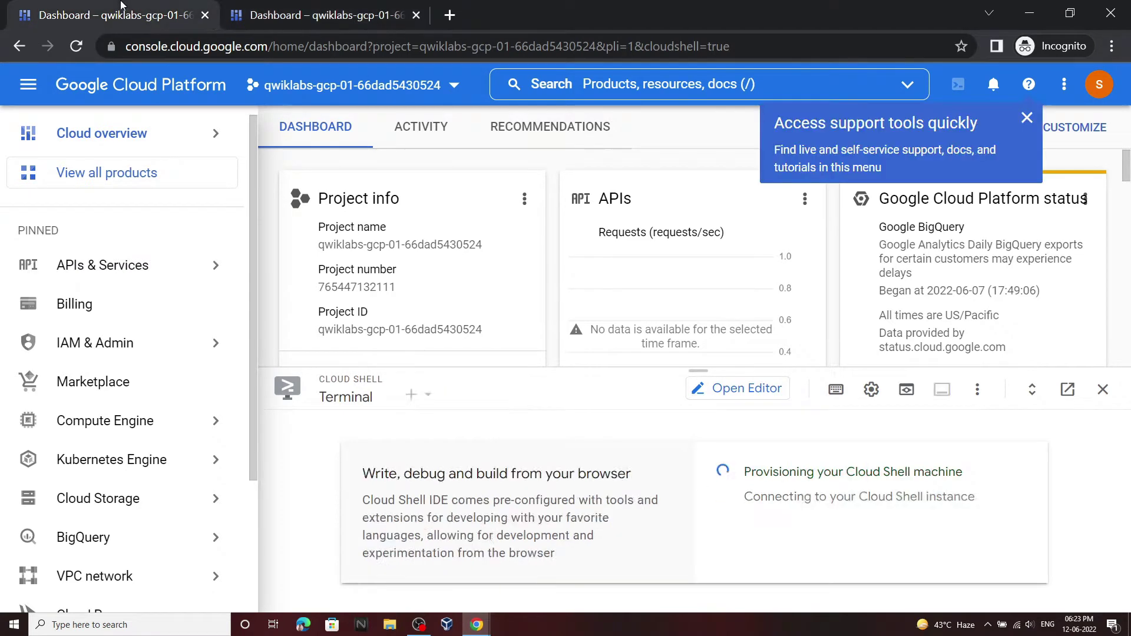
{"action": "left_click", "coordinate": [829, 495]}
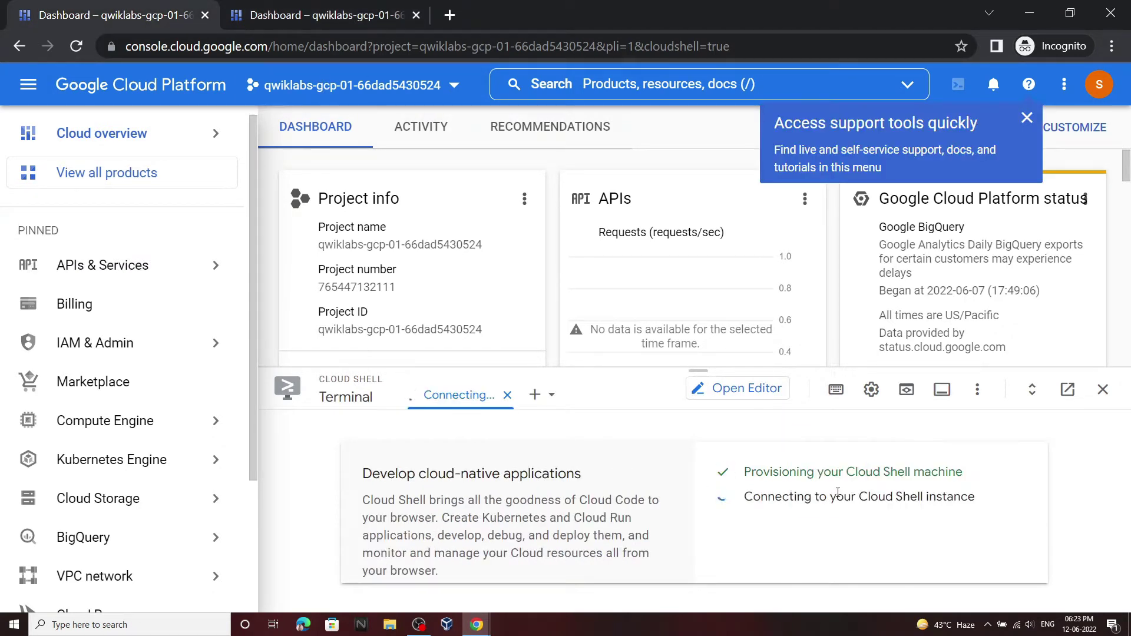
Enlarge the first tab's Cloud Shell area by dismissing the support tip, raising the terminal's upper edge and collapsing the navigation sidebar
{"action": "left_click", "coordinate": [1027, 121]}
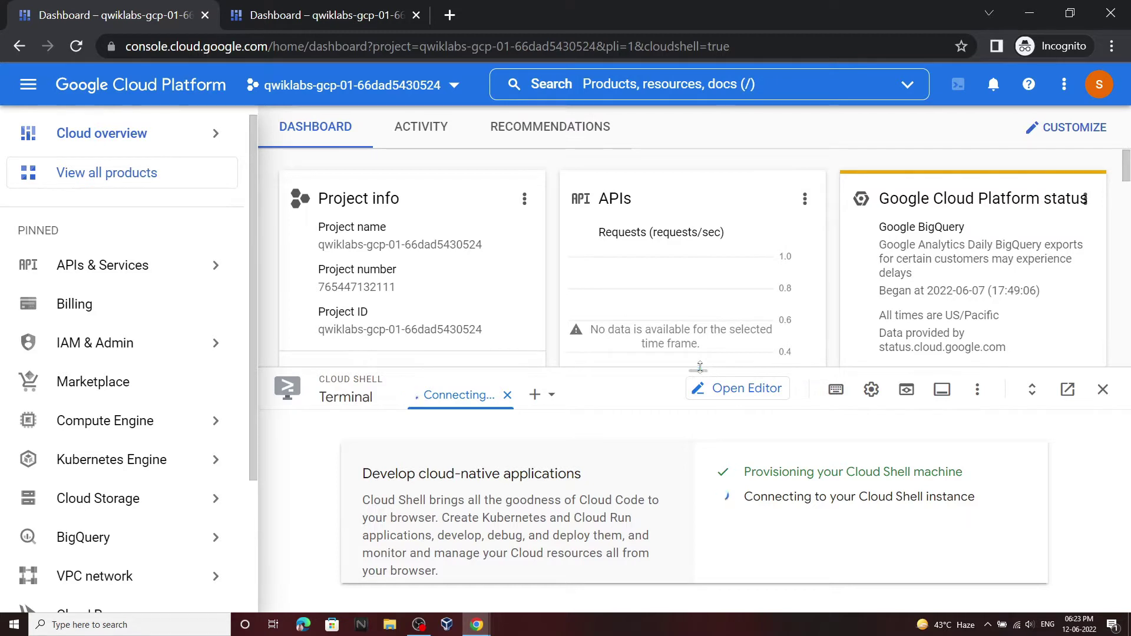
{"action": "left_click_drag", "start_coordinate": [698, 370], "coordinate": [699, 154]}
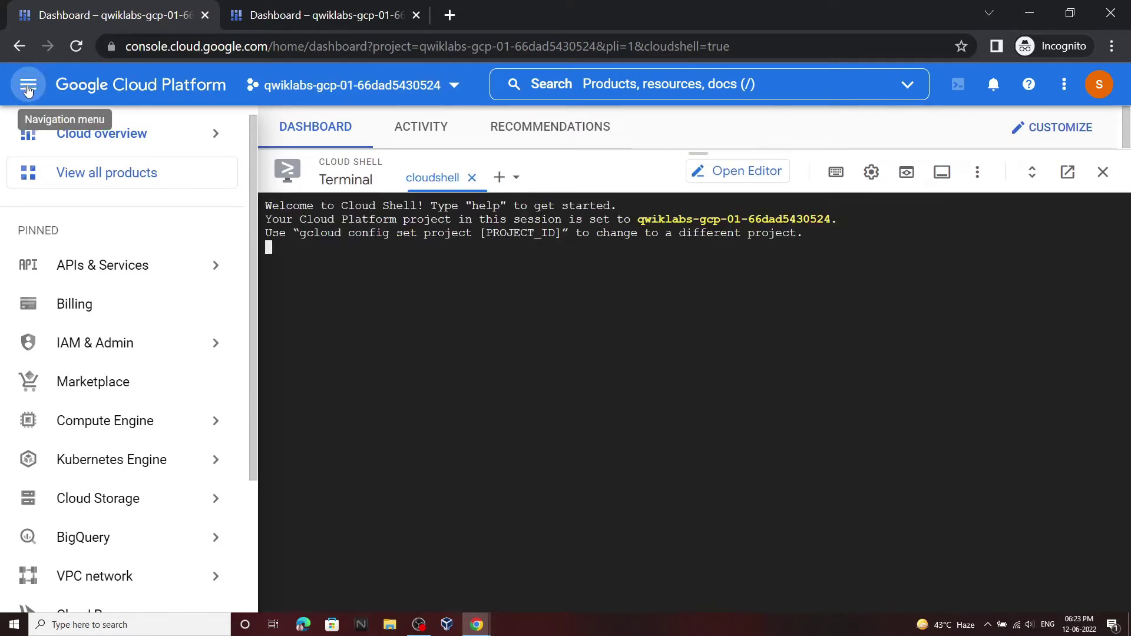
{"action": "left_click", "coordinate": [27, 88]}
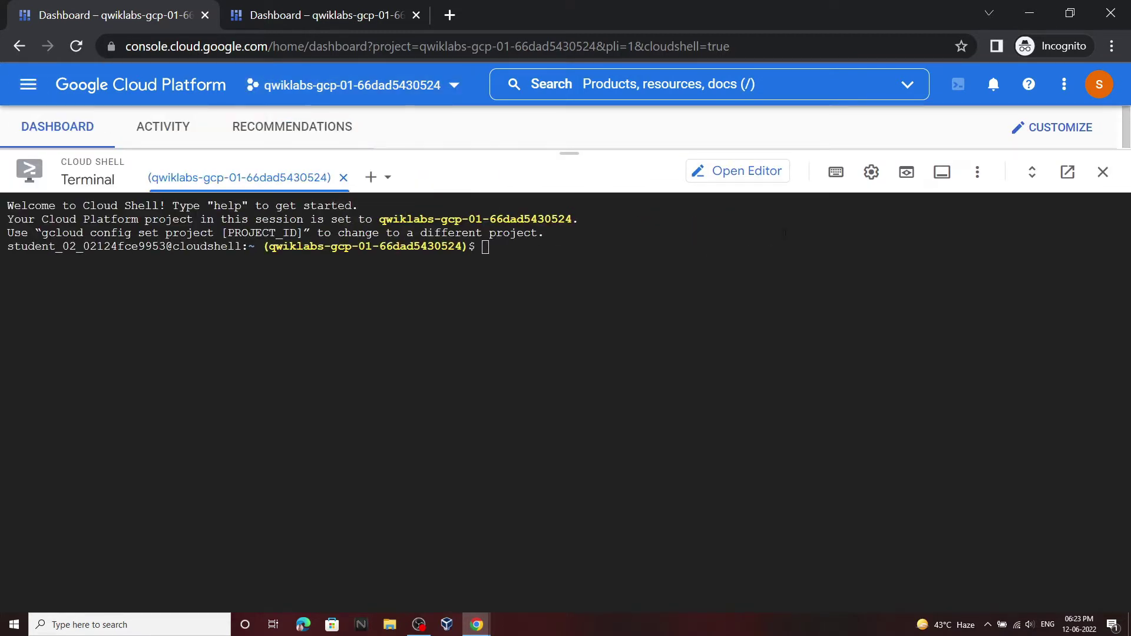
Set the first tab's Cloud Shell terminal text size to Medium
{"action": "left_click", "coordinate": [870, 172]}
{"action": "mouse_move", "coordinate": [766, 238]}
{"action": "mouse_move", "coordinate": [575, 268]}
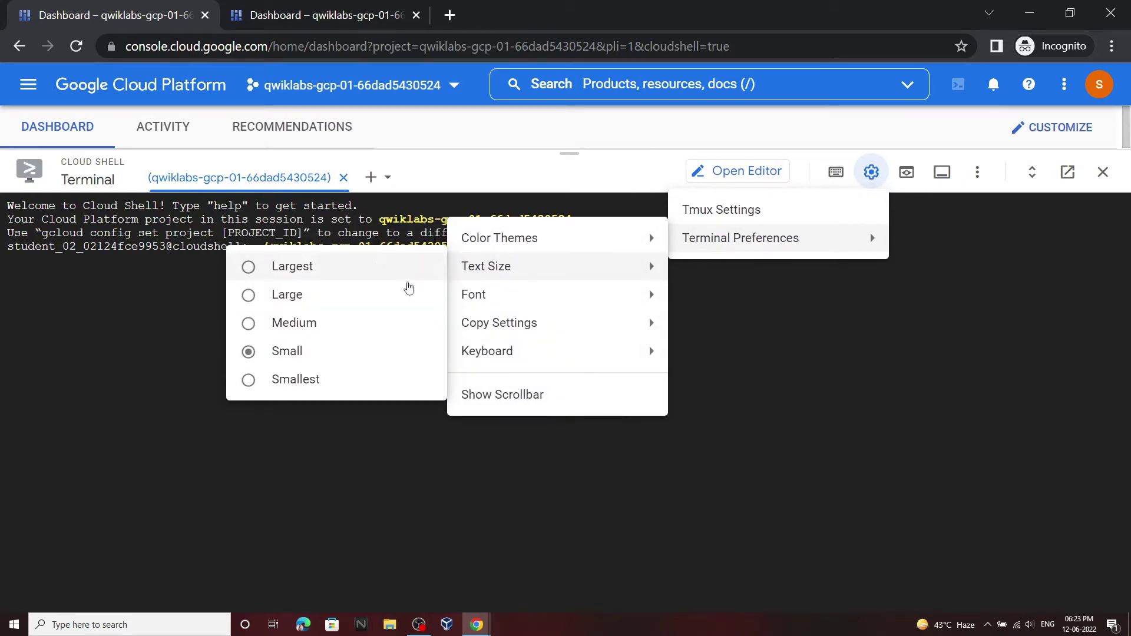
{"action": "left_click", "coordinate": [377, 319]}
In the second console tab, enlarge the Cloud Shell terminal and set its text size to Medium
{"action": "left_click", "coordinate": [324, 15]}
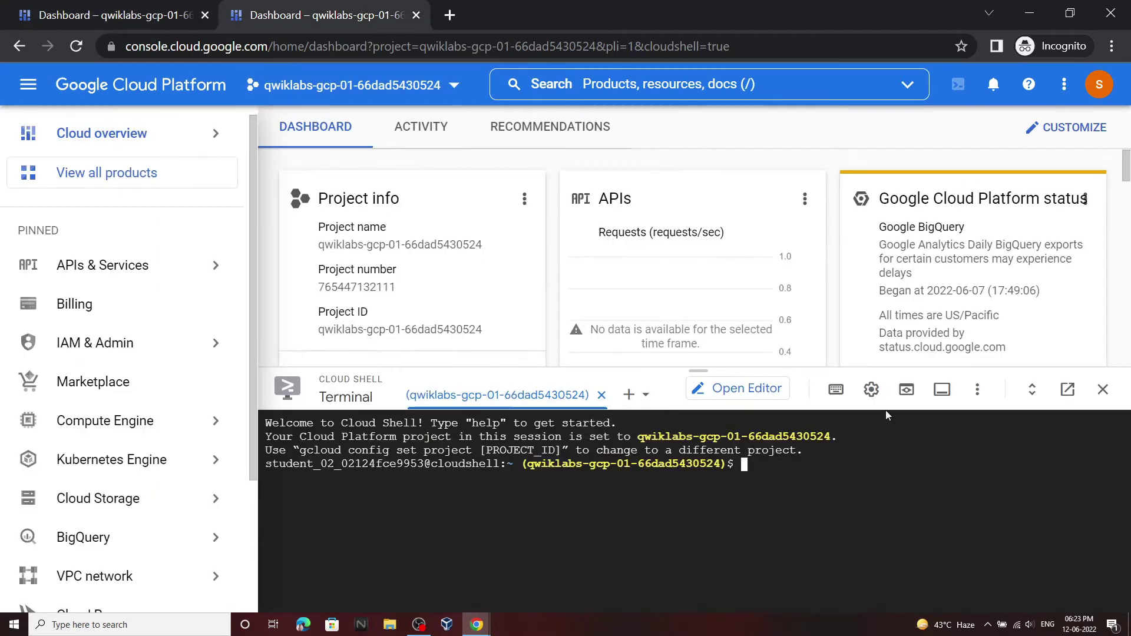
{"action": "left_click_drag", "start_coordinate": [691, 369], "coordinate": [759, 150]}
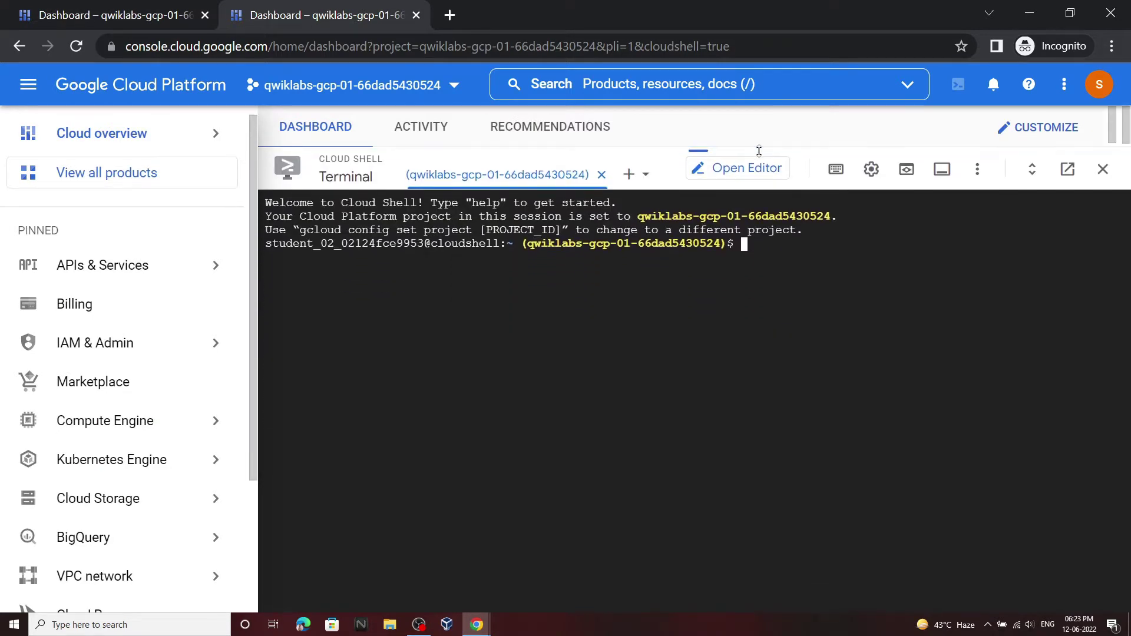
{"action": "left_click", "coordinate": [872, 169]}
{"action": "mouse_move", "coordinate": [866, 234]}
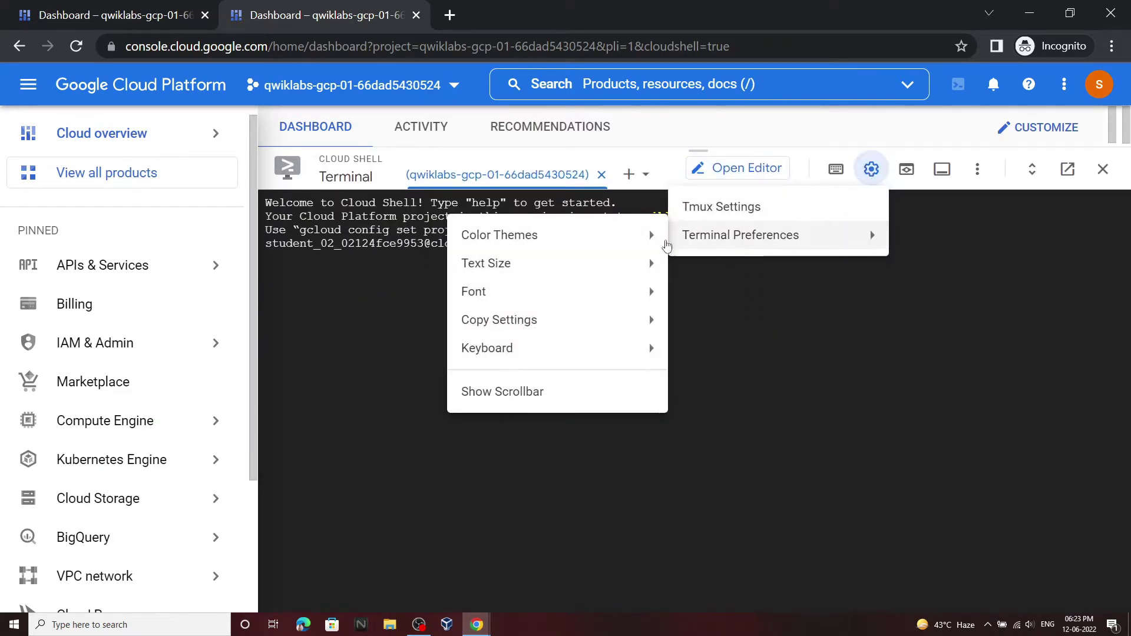
{"action": "mouse_move", "coordinate": [653, 272]}
{"action": "left_click", "coordinate": [734, 320]}
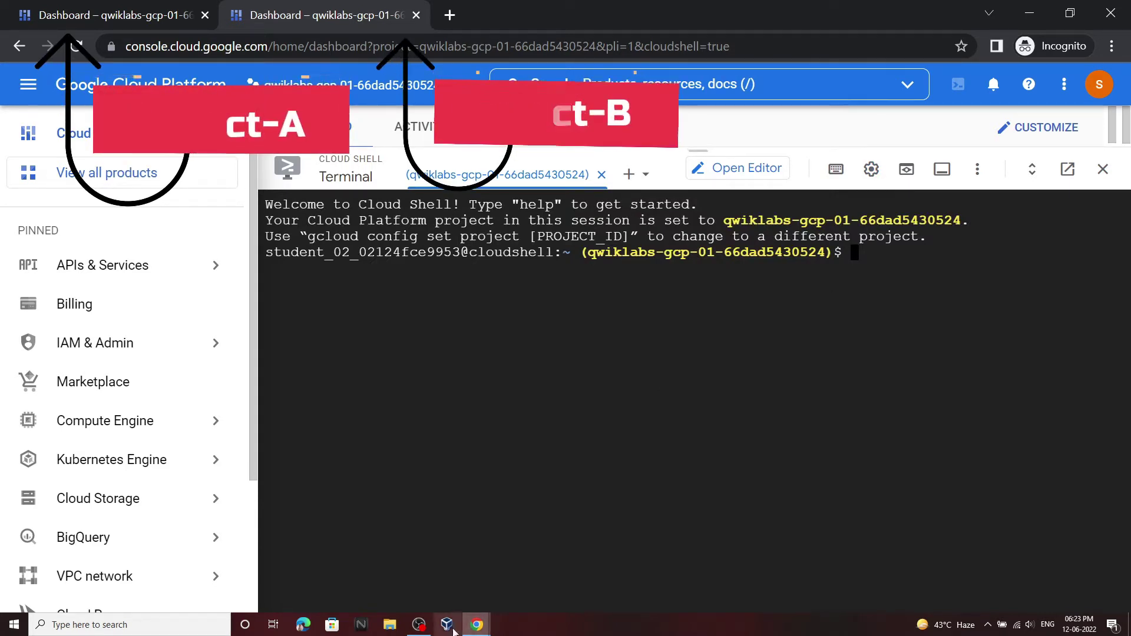
Copy "gcloud auth list" from the lab instructions, run it in the first tab's Cloud Shell and authorize the credentials request
{"action": "mouse_move", "coordinate": [476, 624]}
{"action": "left_click", "coordinate": [416, 573]}
{"action": "scroll", "coordinate": [674, 383], "scroll_direction": "down", "scroll_amount": 3}
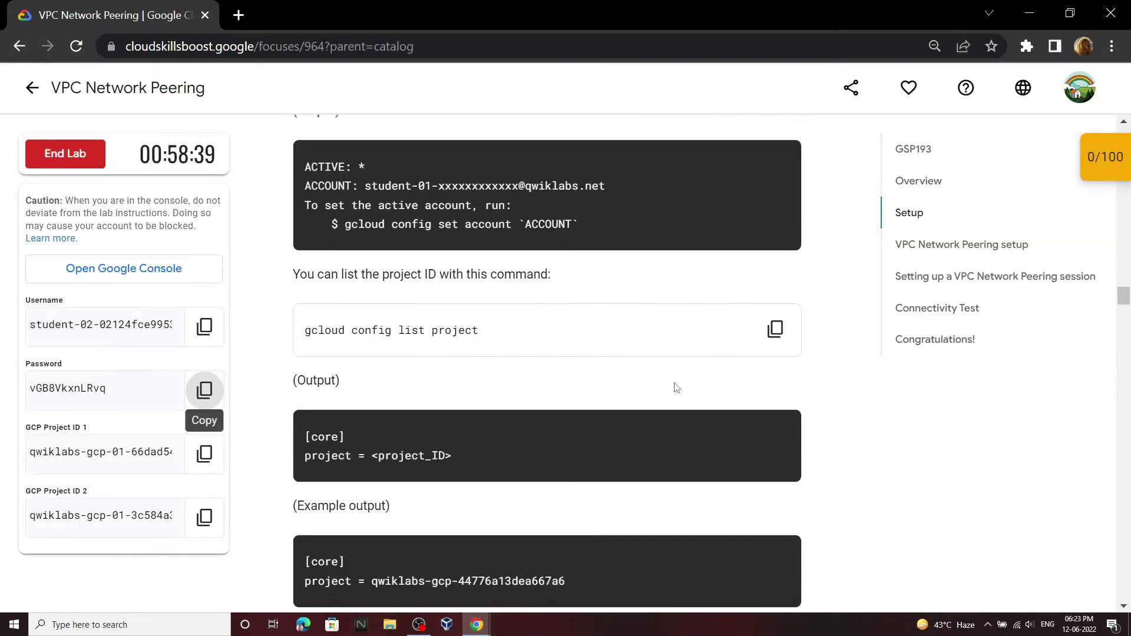
{"action": "scroll", "coordinate": [674, 383], "scroll_direction": "up", "scroll_amount": 3}
{"action": "left_click", "coordinate": [774, 246]}
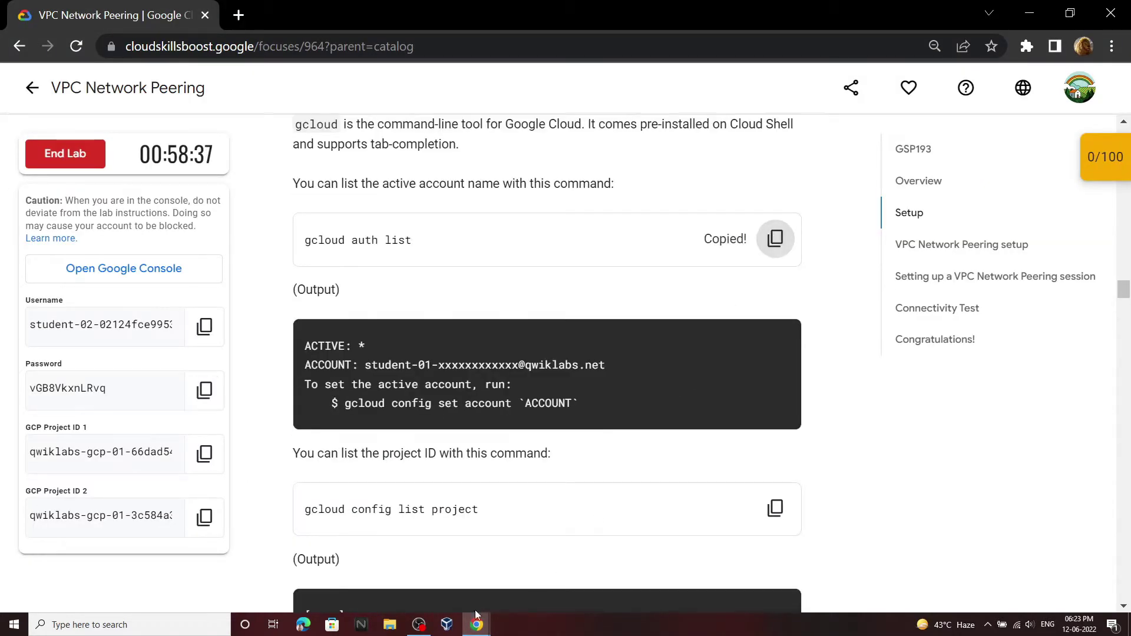
{"action": "mouse_move", "coordinate": [477, 624]}
{"action": "left_click", "coordinate": [515, 595]}
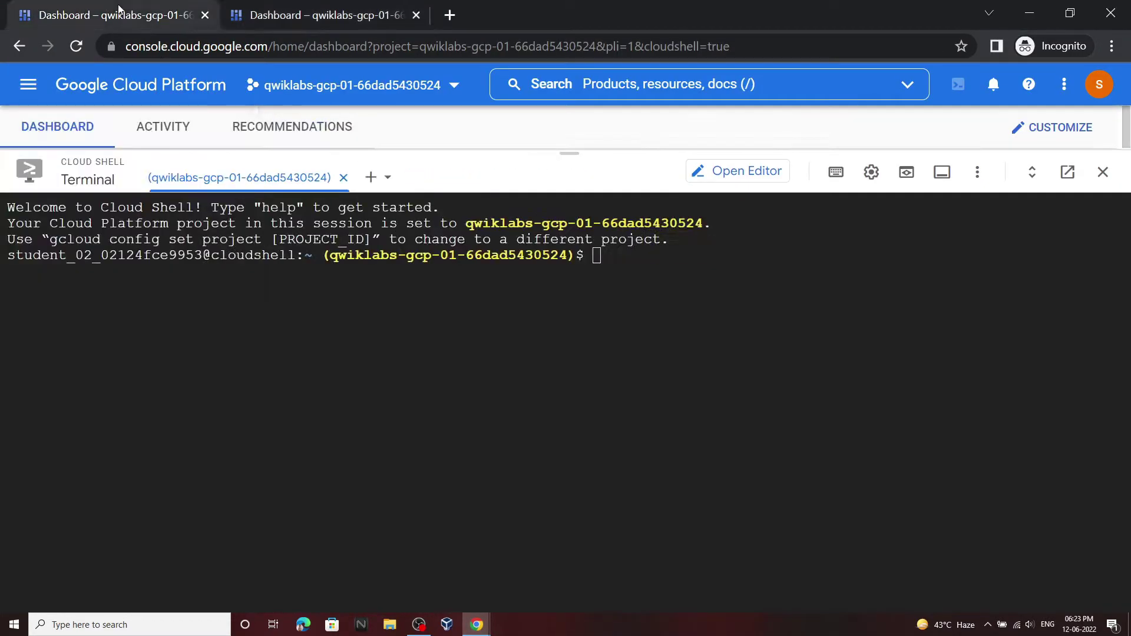
{"action": "key", "text": "ctrl+v"}
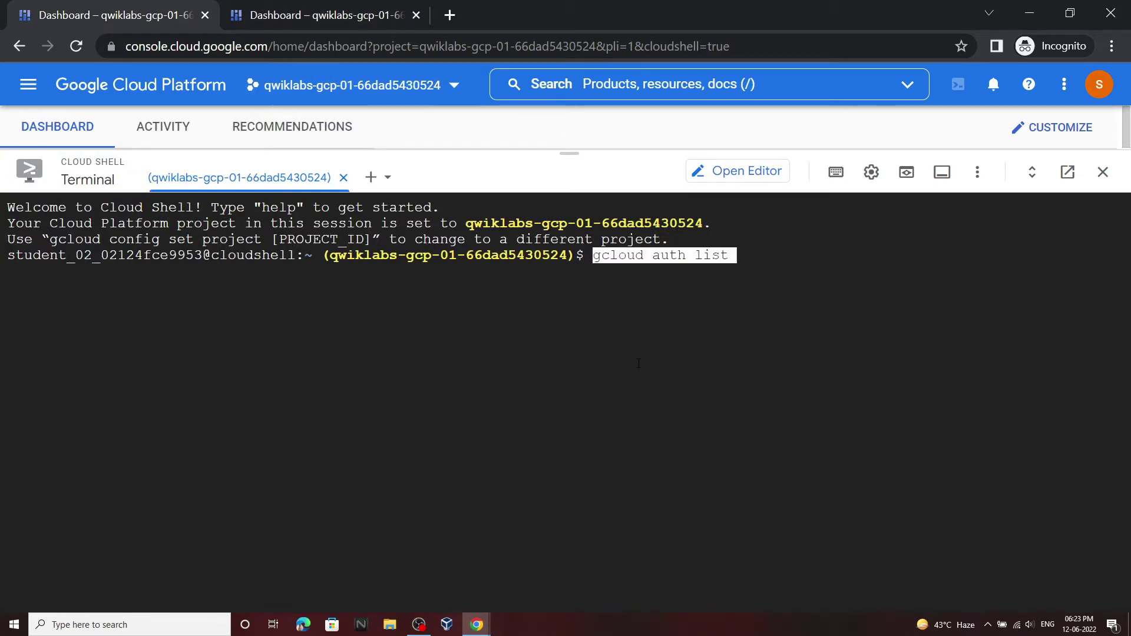
{"action": "key", "text": "Return"}
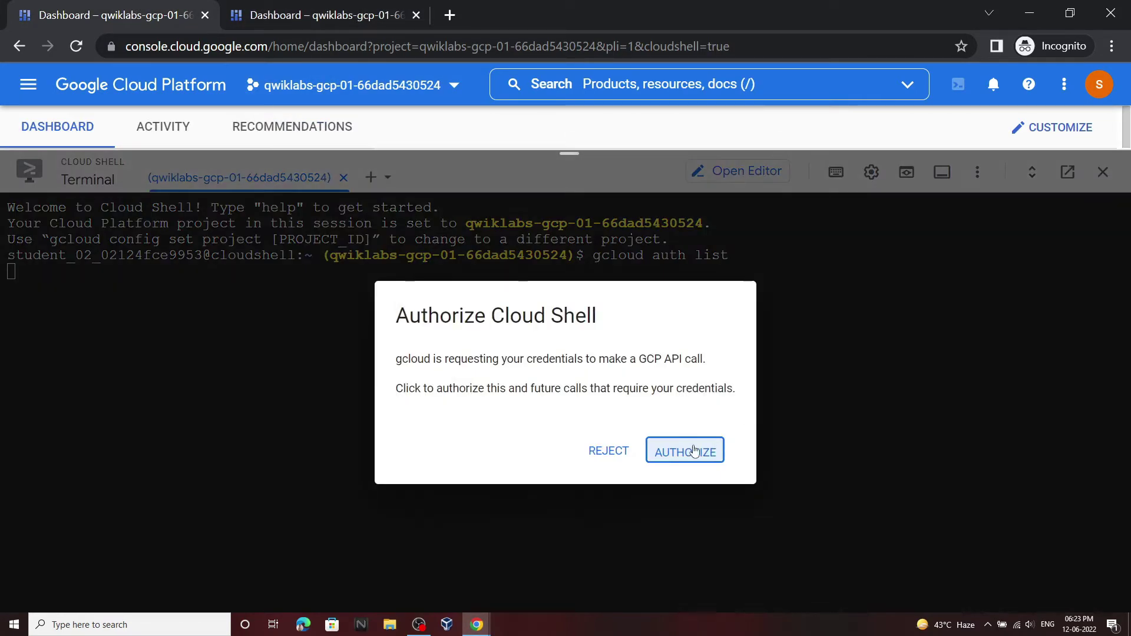
{"action": "left_click", "coordinate": [679, 449]}
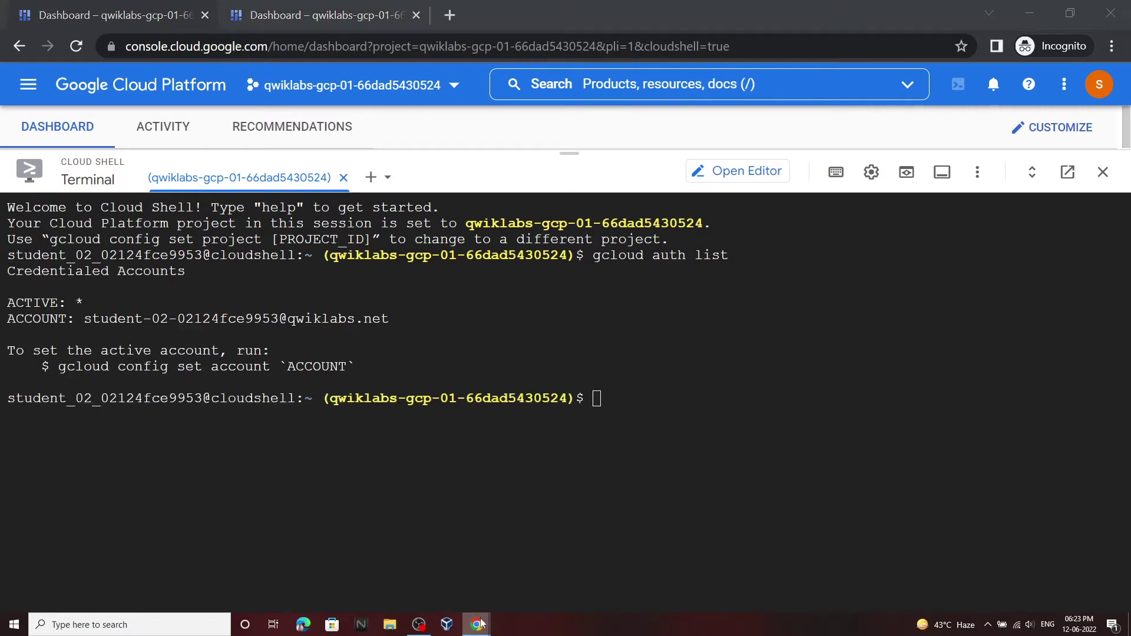
Copy "gcloud config list project" from the lab instructions and run it in the first tab's Cloud Shell
{"action": "mouse_move", "coordinate": [478, 624]}
{"action": "left_click", "coordinate": [434, 573]}
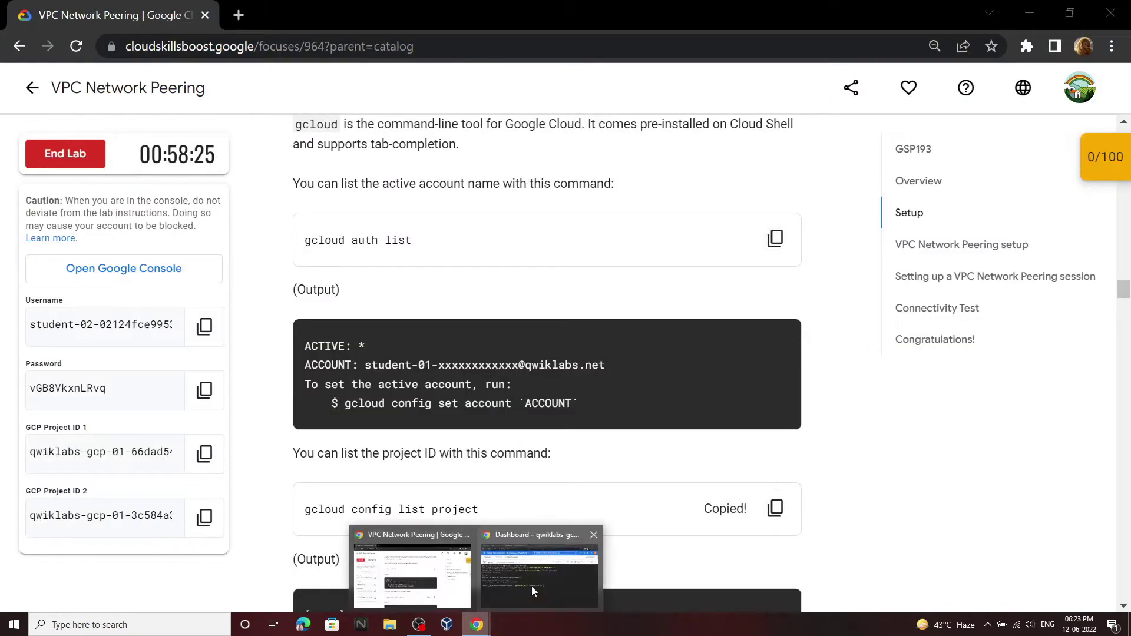
{"action": "left_click", "coordinate": [532, 586]}
{"action": "key", "text": "ctrl+v"}
{"action": "key", "text": "Return"}
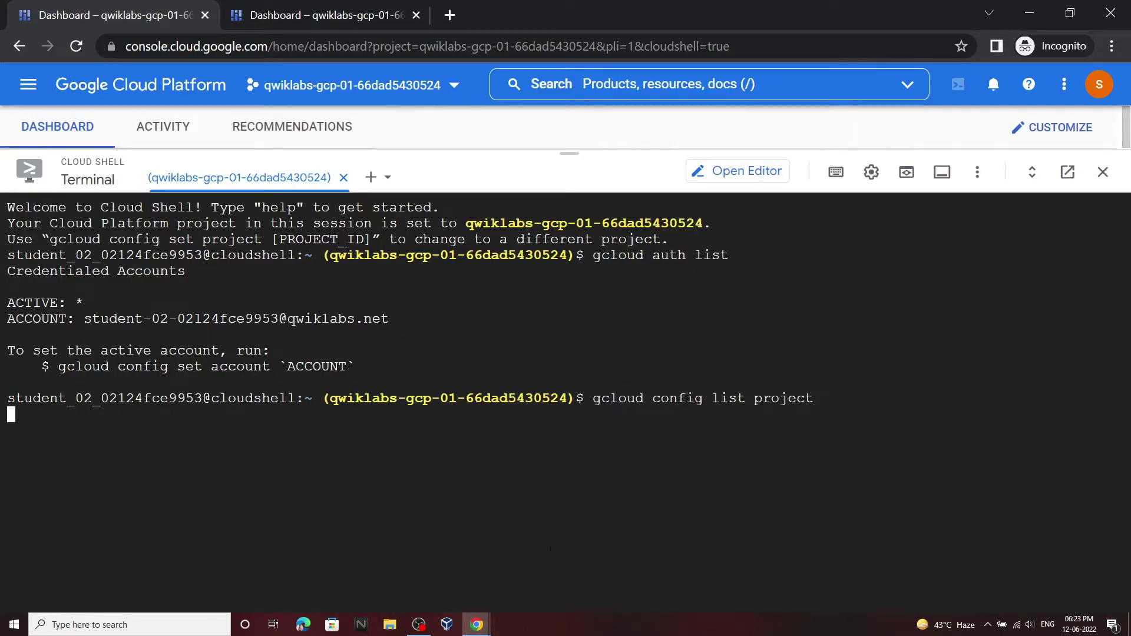
Copy "gcloud config set project <PROJECT_ID2>" from the lab instructions and paste it at the second console tab's Cloud Shell prompt
{"action": "mouse_move", "coordinate": [484, 617]}
{"action": "left_click", "coordinate": [434, 573]}
{"action": "scroll", "coordinate": [595, 398], "scroll_direction": "down", "scroll_amount": 10}
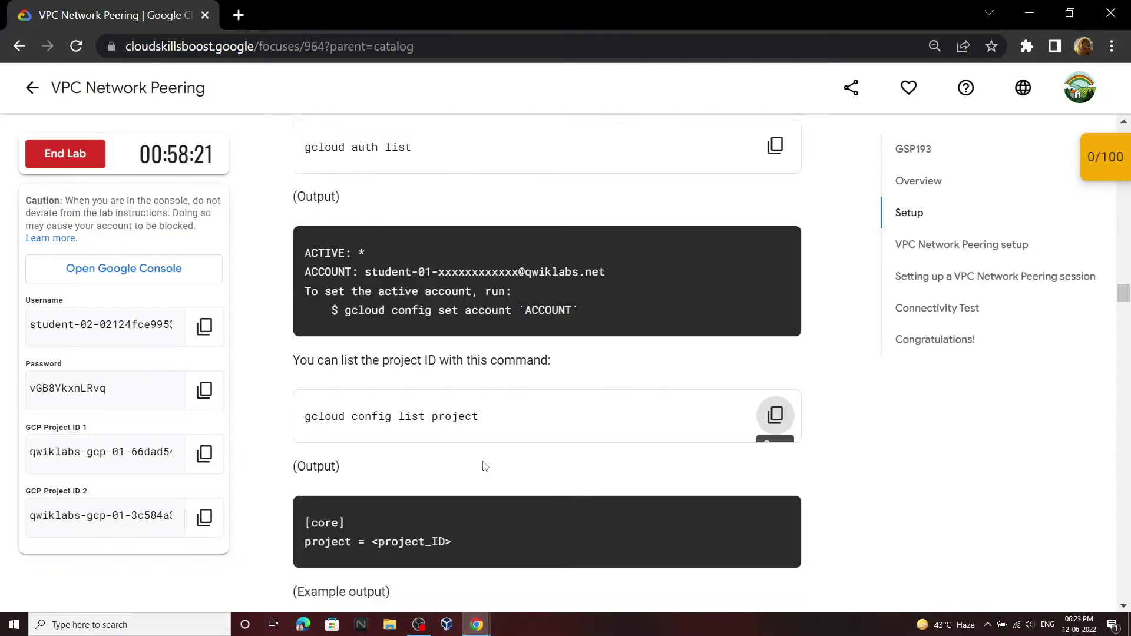
{"action": "scroll", "coordinate": [595, 398], "scroll_direction": "down", "scroll_amount": 7}
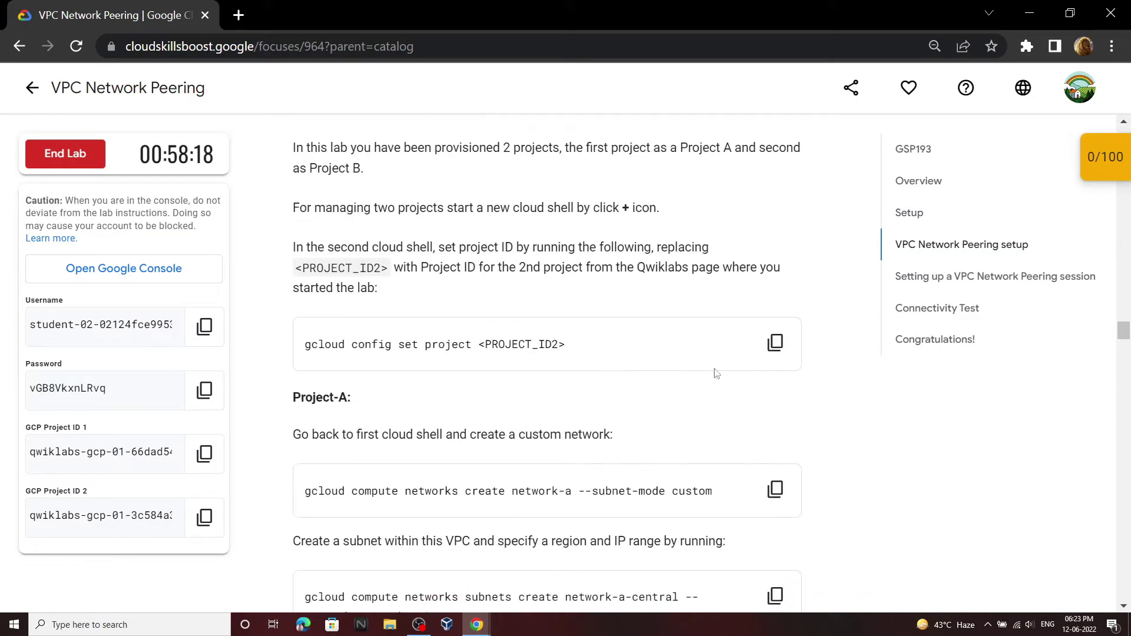
{"action": "left_click", "coordinate": [787, 342]}
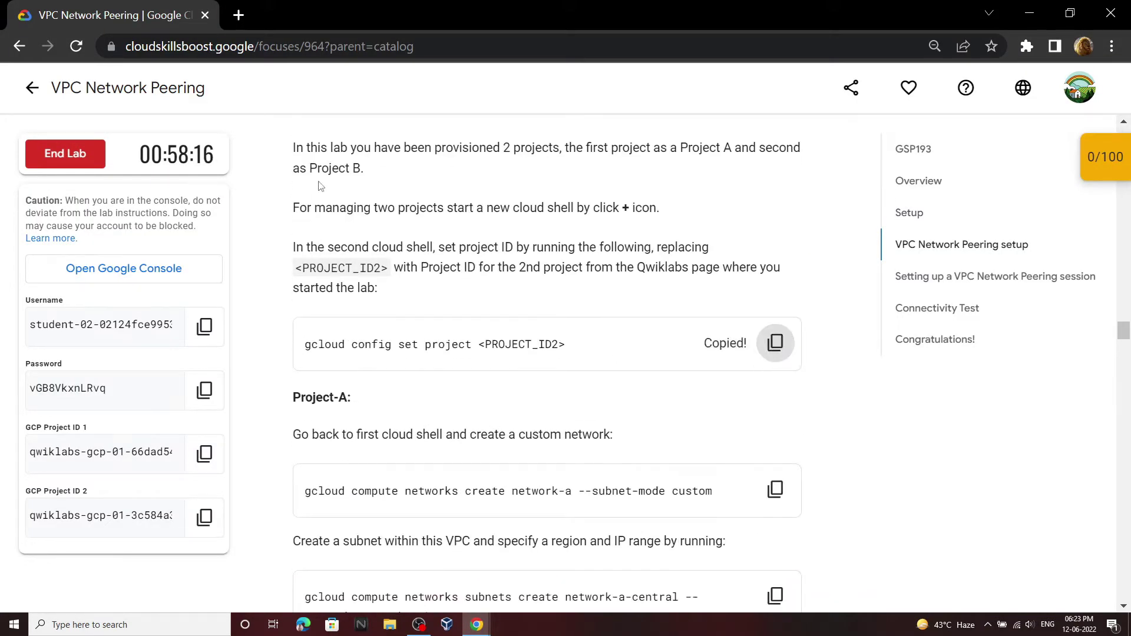
{"action": "left_click_drag", "start_coordinate": [308, 169], "coordinate": [364, 172]}
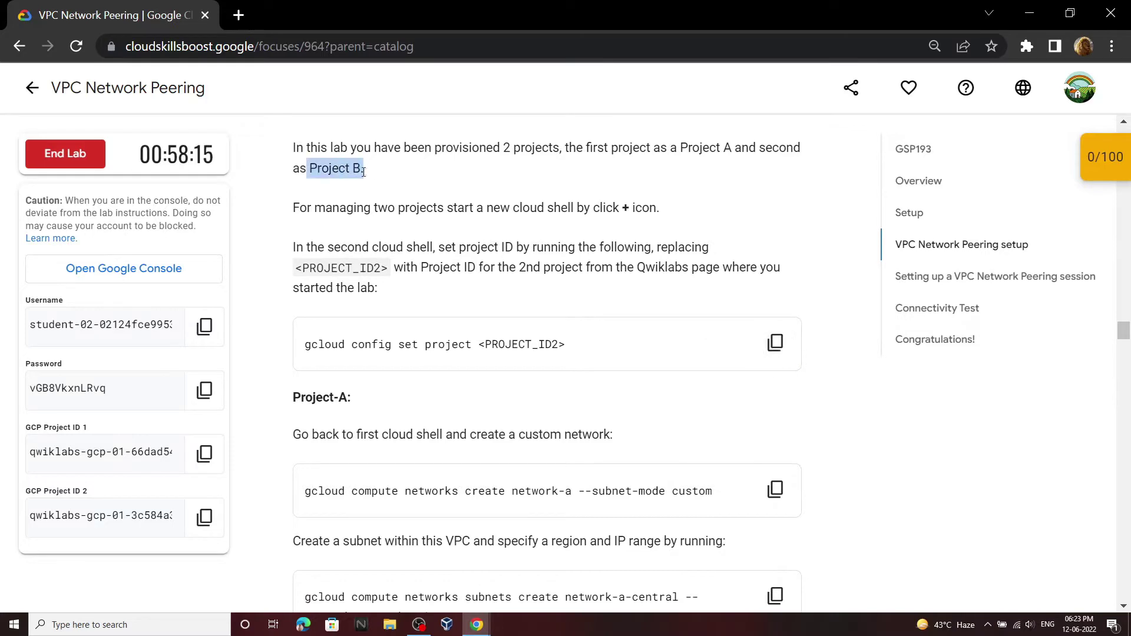
{"action": "left_click", "coordinate": [776, 343]}
{"action": "left_click", "coordinate": [545, 565]}
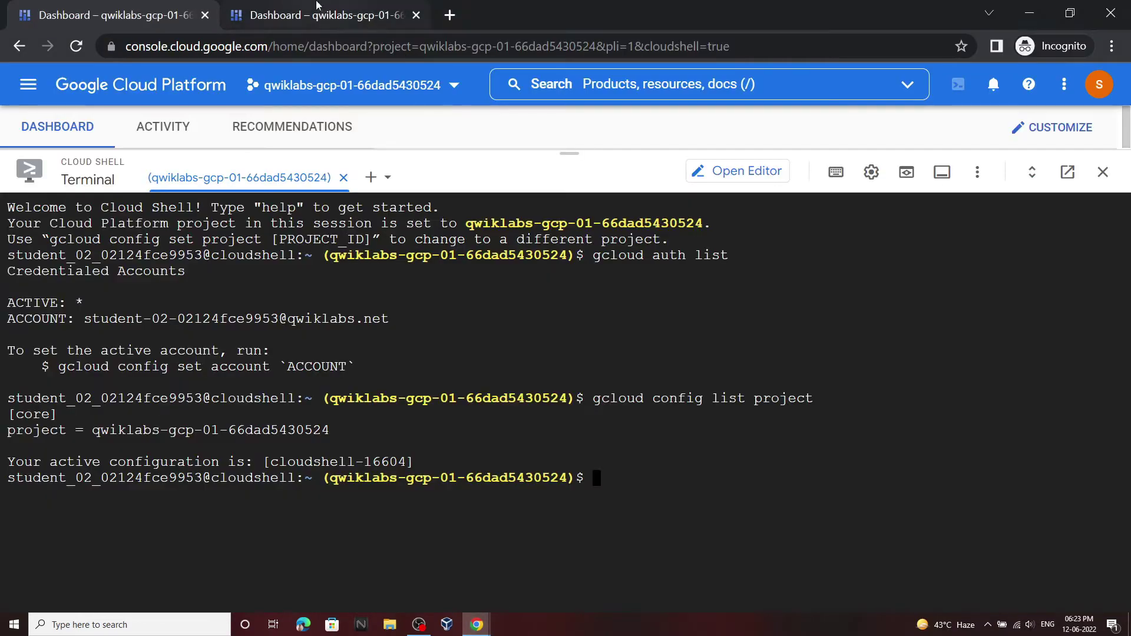
{"action": "left_click", "coordinate": [314, 13]}
{"action": "key", "text": "ctrl+v"}
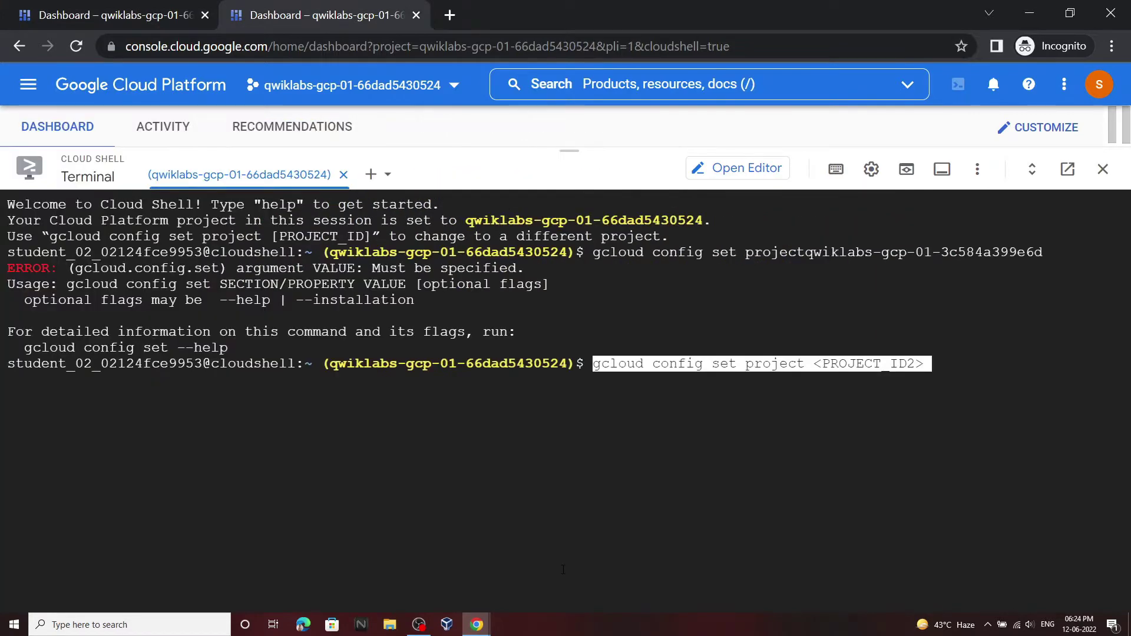
Delete the <PROJECT_ID2> placeholder from the pasted command, leaving "gcloud config set project " at the prompt
{"action": "key", "text": "BackSpace"}
{"action": "key", "text": "BackSpace"}
{"action": "key", "text": "BackSpace"}
{"action": "key", "text": "BackSpace"}
{"action": "key", "text": "BackSpace"}
{"action": "key", "text": "BackSpace"}
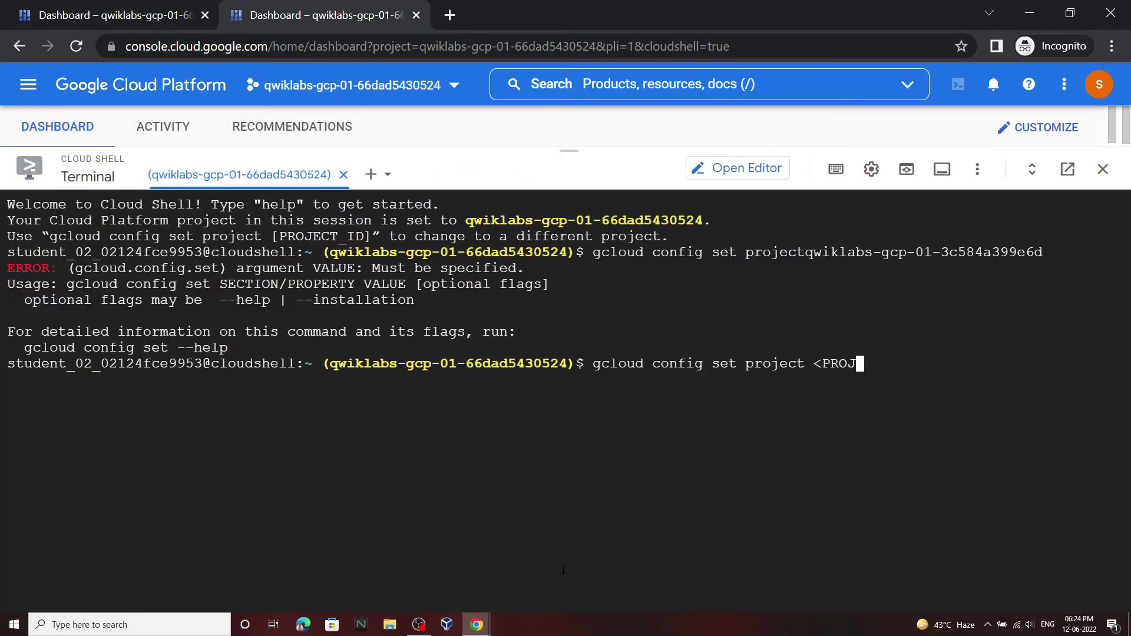
{"action": "key", "text": "BackSpace"}
{"action": "key", "text": "BackSpace"}
{"action": "key", "text": "BackSpace"}
{"action": "key", "text": "BackSpace"}
{"action": "key", "text": "BackSpace"}
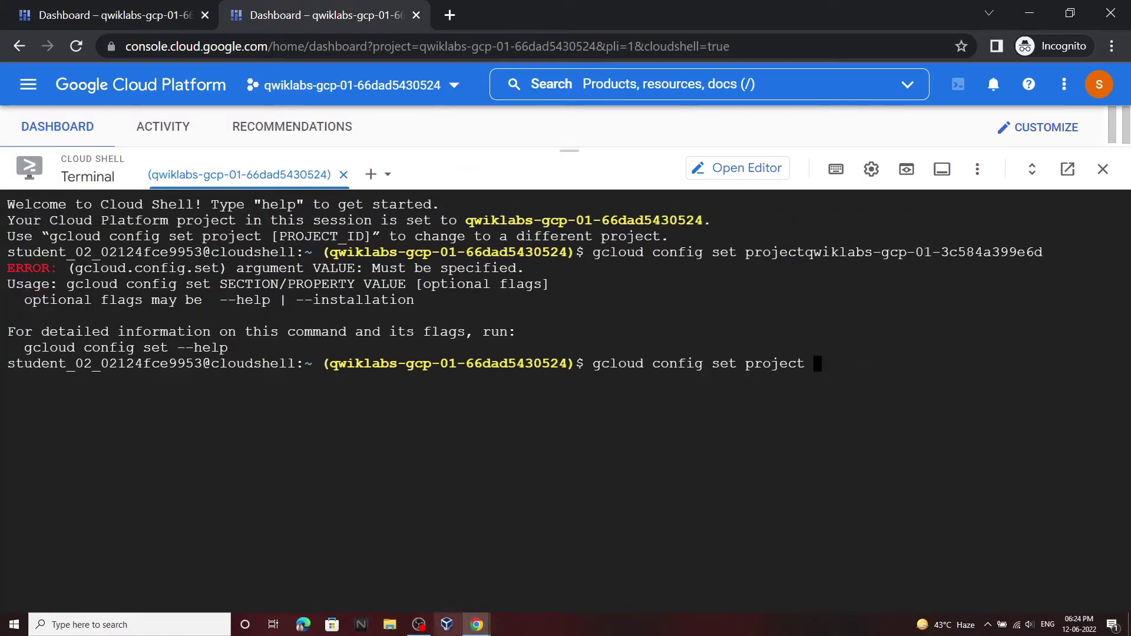
Copy GCP Project ID 2 from the lab page, append it to the command in the second tab's Cloud Shell and run it
{"action": "left_click", "coordinate": [477, 625]}
{"action": "left_click", "coordinate": [412, 576]}
{"action": "left_click", "coordinate": [190, 517]}
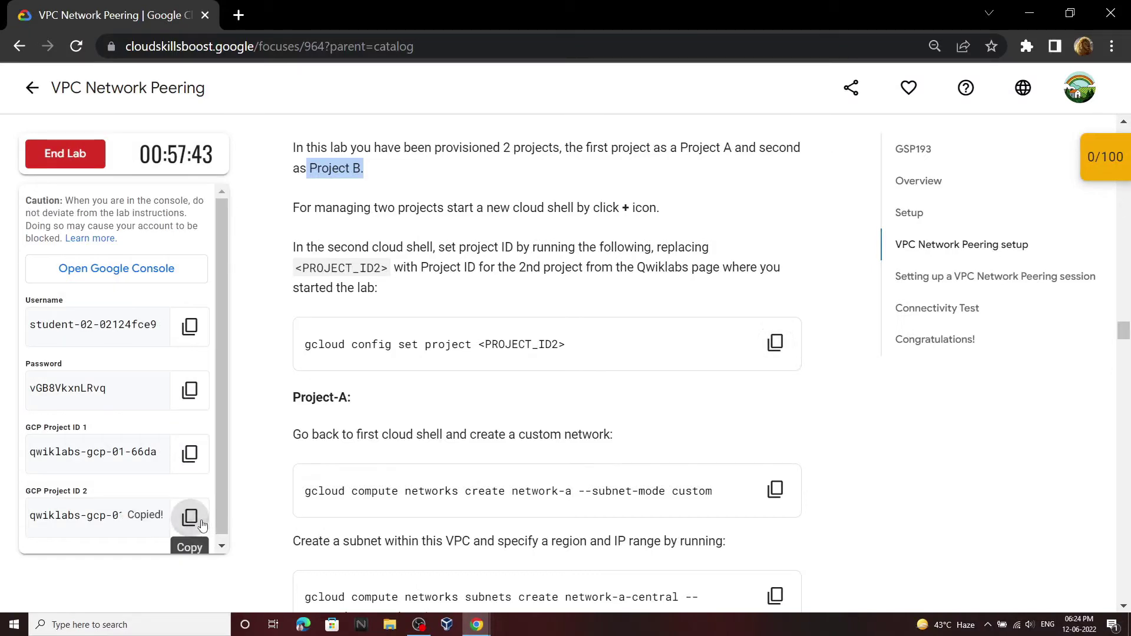
{"action": "left_click", "coordinate": [477, 625]}
{"action": "left_click", "coordinate": [508, 597]}
{"action": "key", "text": "ctrl+v"}
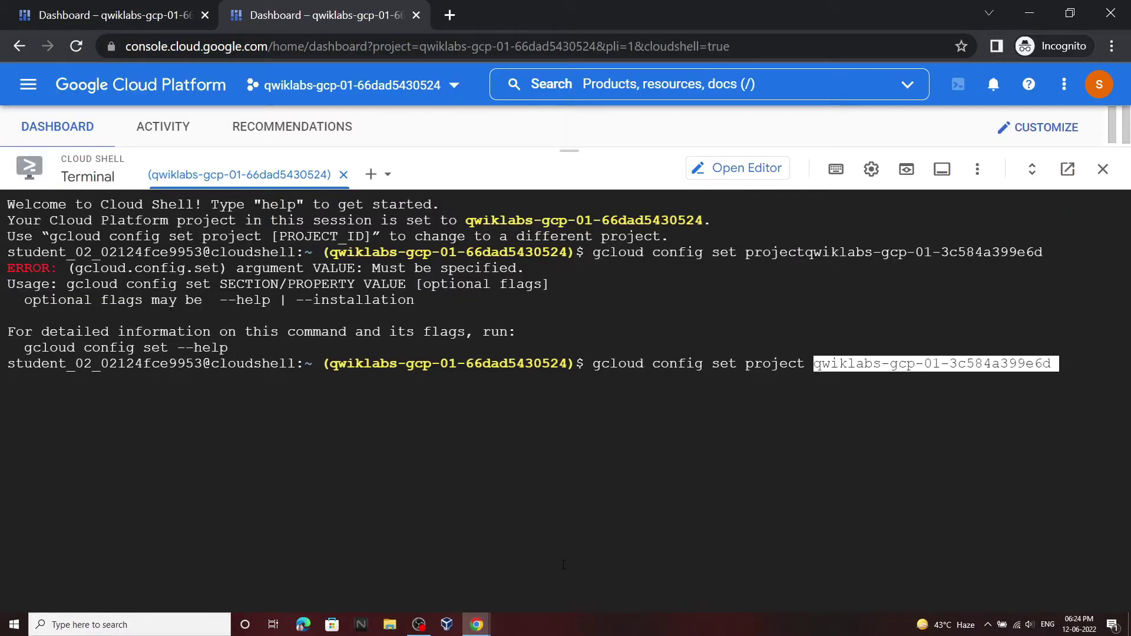
{"action": "key", "text": "Return"}
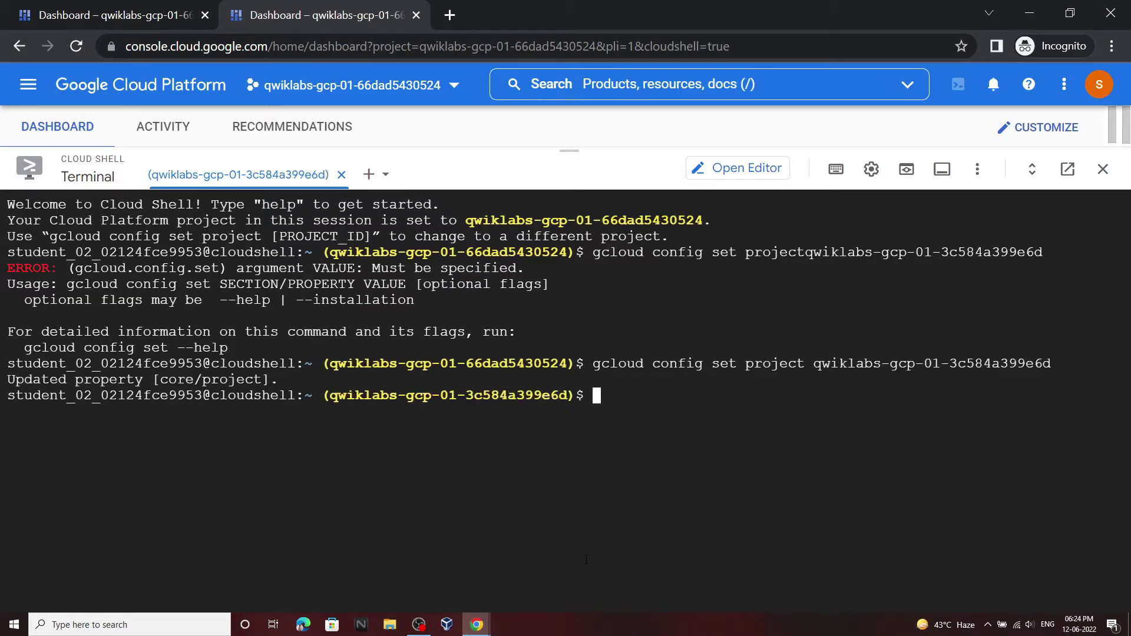
Copy "gcloud compute networks create network-a --subnet-mode custom" from the Project-A instructions and run it in the first tab's Cloud Shell
{"action": "mouse_move", "coordinate": [477, 624]}
{"action": "left_click", "coordinate": [406, 560]}
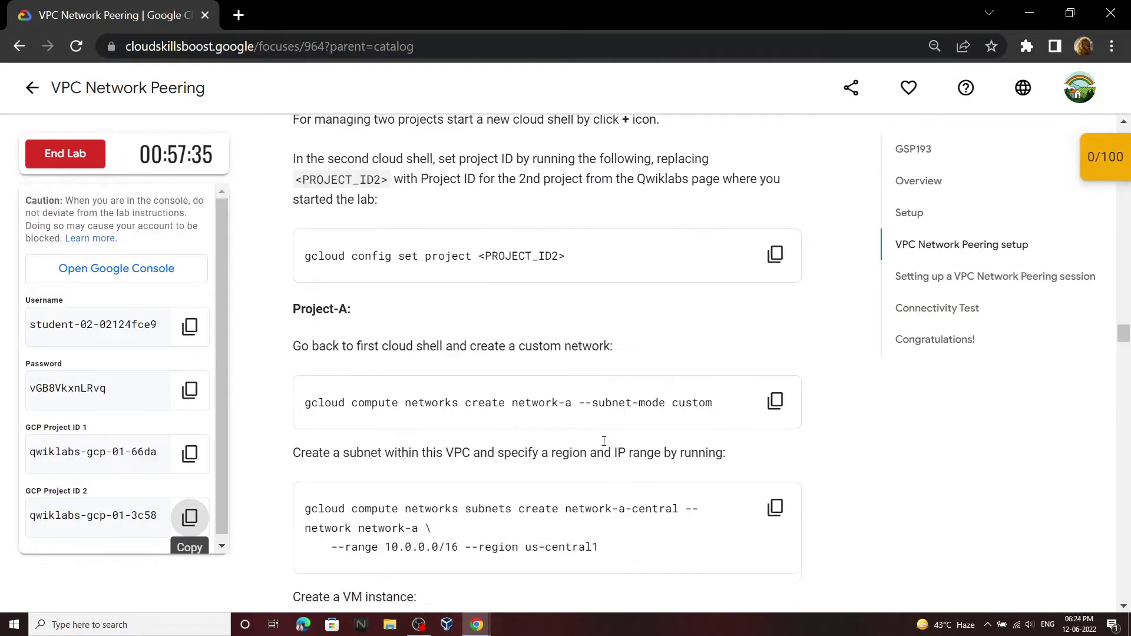
{"action": "left_click_drag", "start_coordinate": [282, 311], "coordinate": [373, 312]}
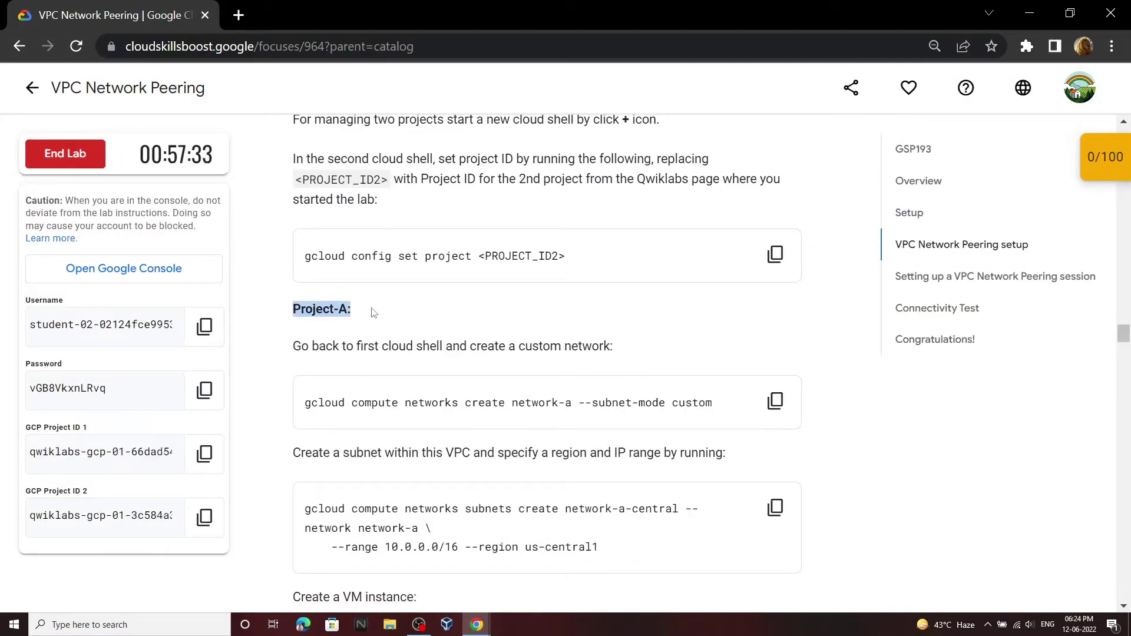
{"action": "left_click", "coordinate": [775, 401]}
{"action": "mouse_move", "coordinate": [485, 627]}
{"action": "left_click", "coordinate": [407, 560]}
{"action": "key", "text": "ctrl+Tab"}
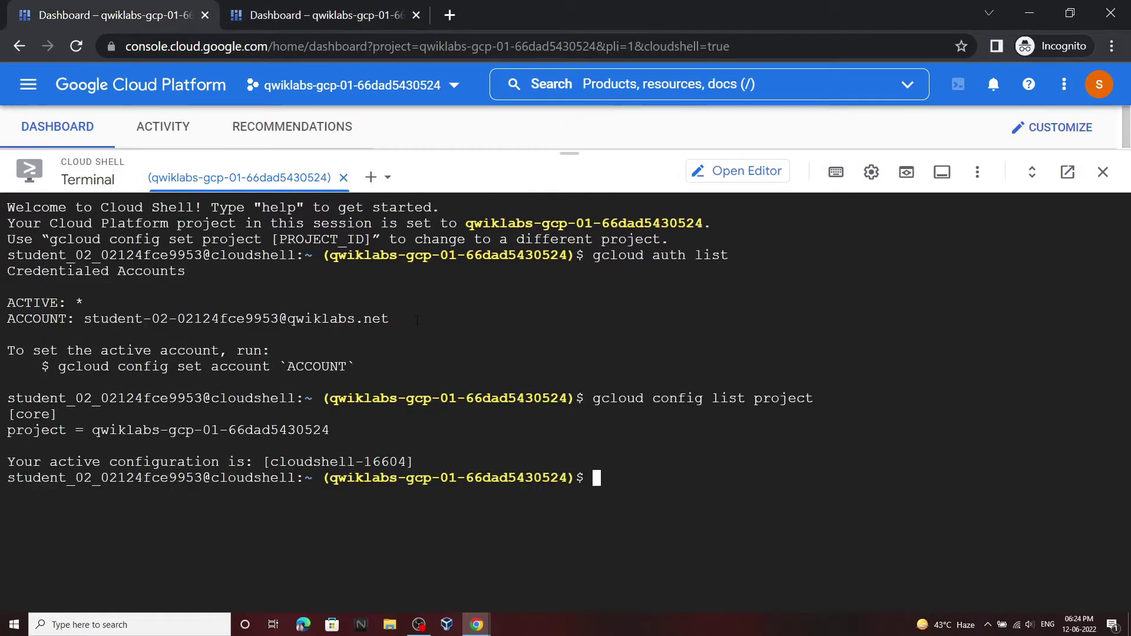
{"action": "key", "text": "ctrl+v"}
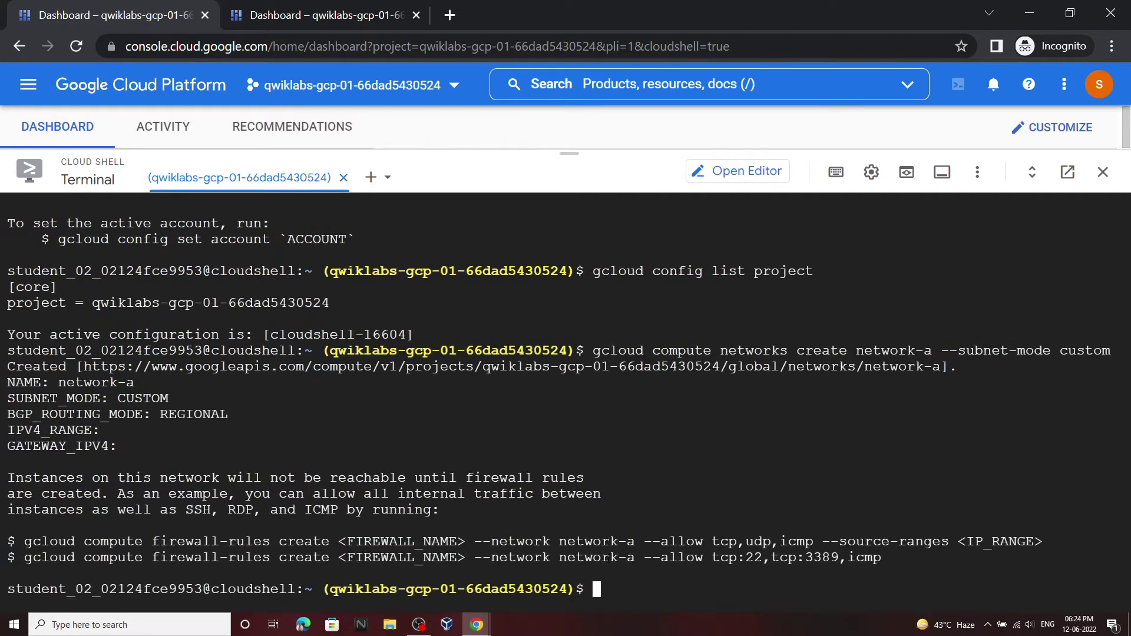
Copy and run the Project-A command creating subnet network-a-central in network-a with range 10.0.0.0/16 and region us-central1
{"action": "mouse_move", "coordinate": [477, 624]}
{"action": "left_click", "coordinate": [407, 556]}
{"action": "scroll", "coordinate": [648, 354], "scroll_direction": "down", "scroll_amount": 4}
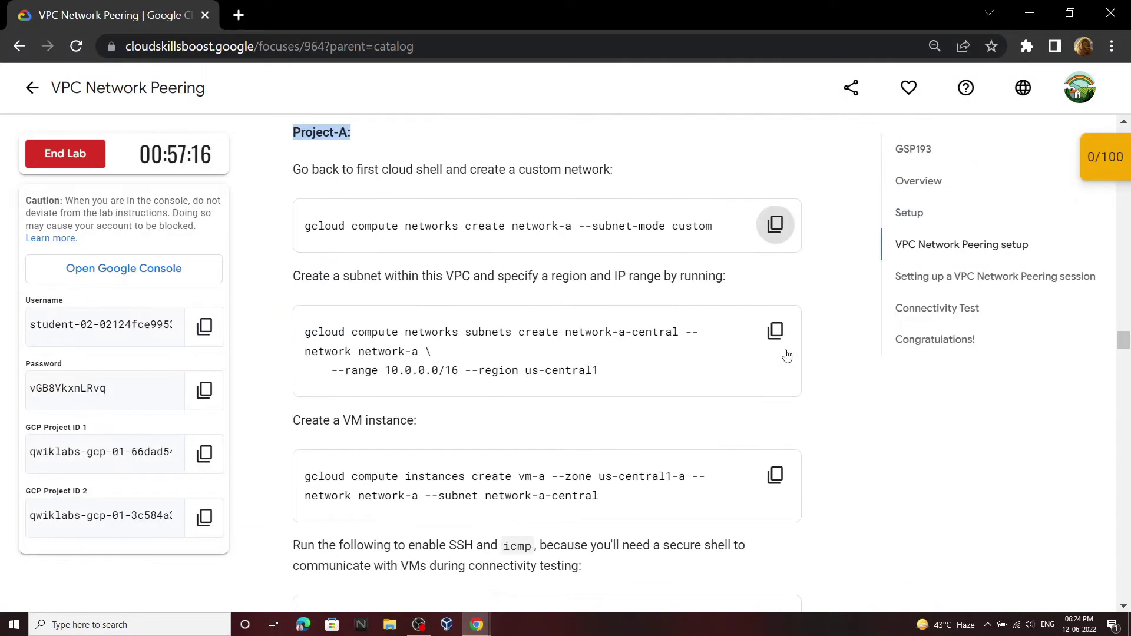
{"action": "left_click", "coordinate": [775, 331]}
{"action": "left_click", "coordinate": [536, 587]}
{"action": "key", "text": "ctrl+v"}
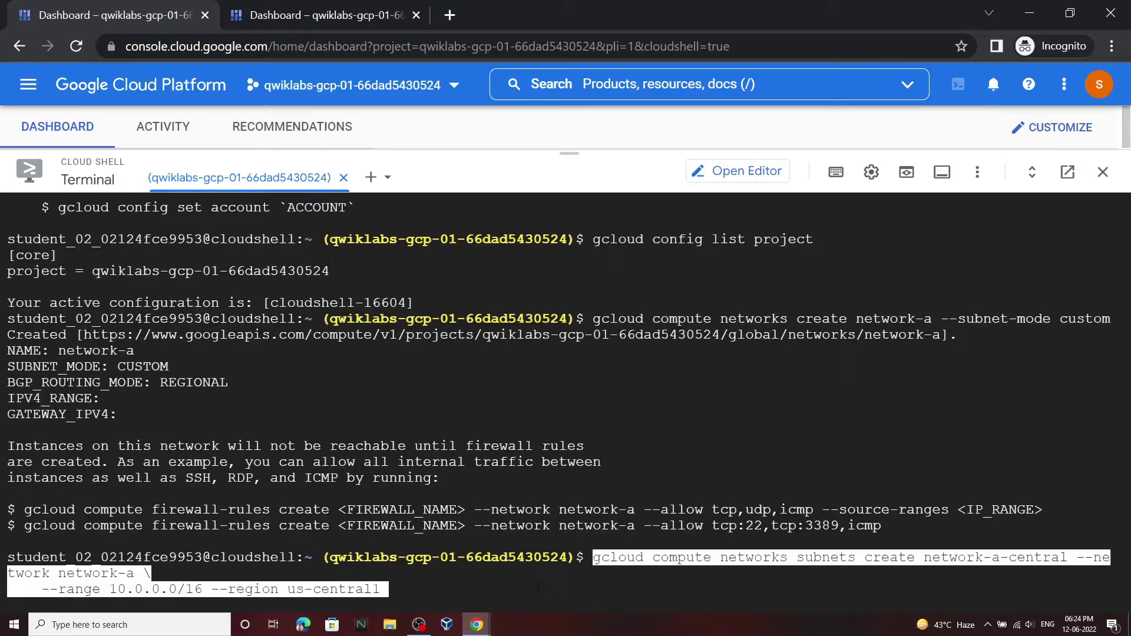
{"action": "key", "text": "Return"}
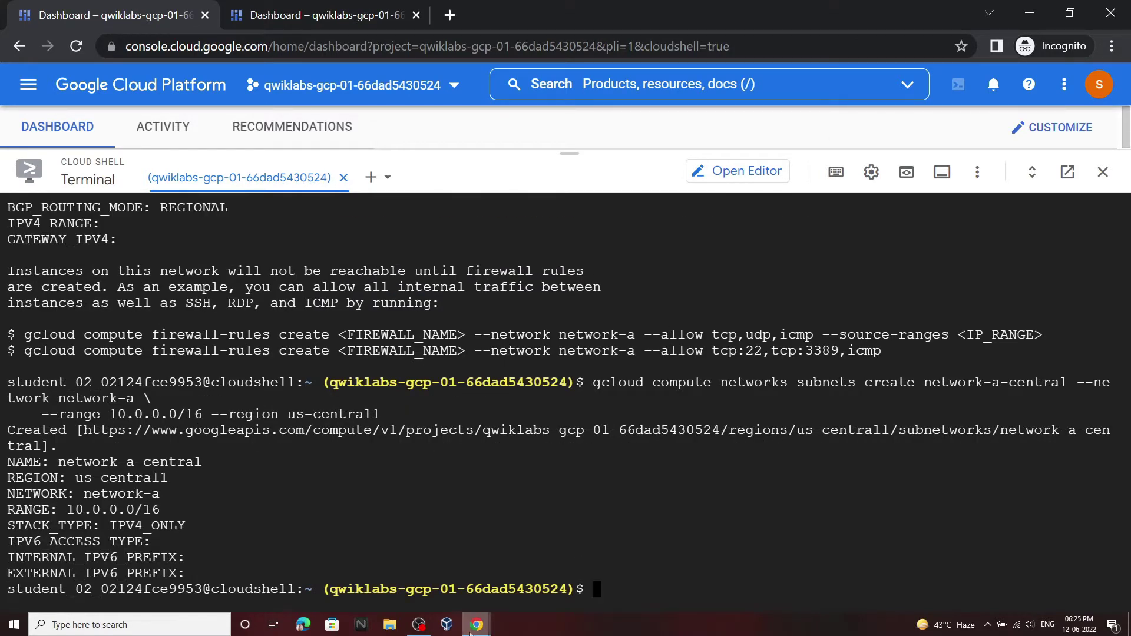
Copy and run the Project-A command creating instance vm-a in zone us-central1-a on network-a, subnet network-a-central
{"action": "left_click", "coordinate": [412, 572]}
{"action": "left_click", "coordinate": [766, 482]}
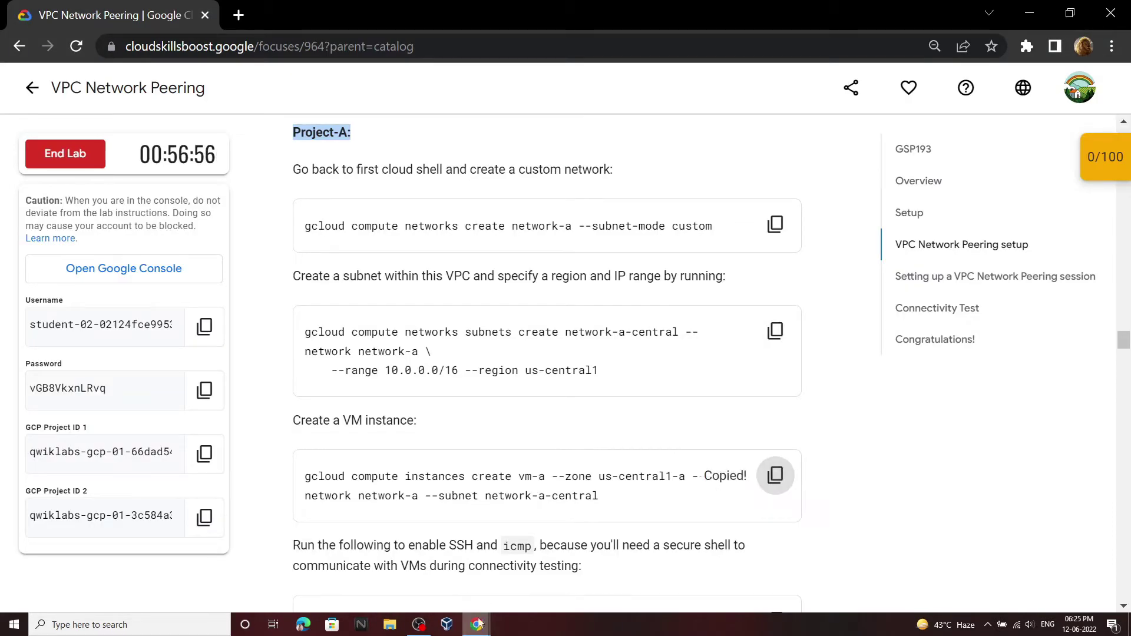
{"action": "left_click", "coordinate": [538, 576]}
{"action": "key", "text": "ctrl+v"}
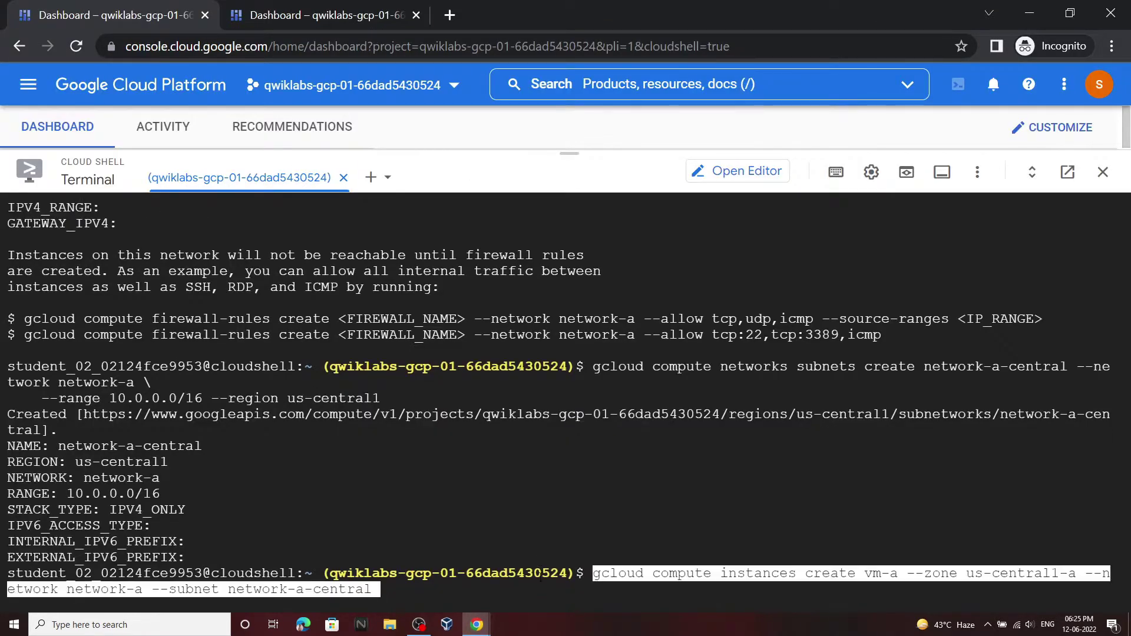
{"action": "key", "text": "Return"}
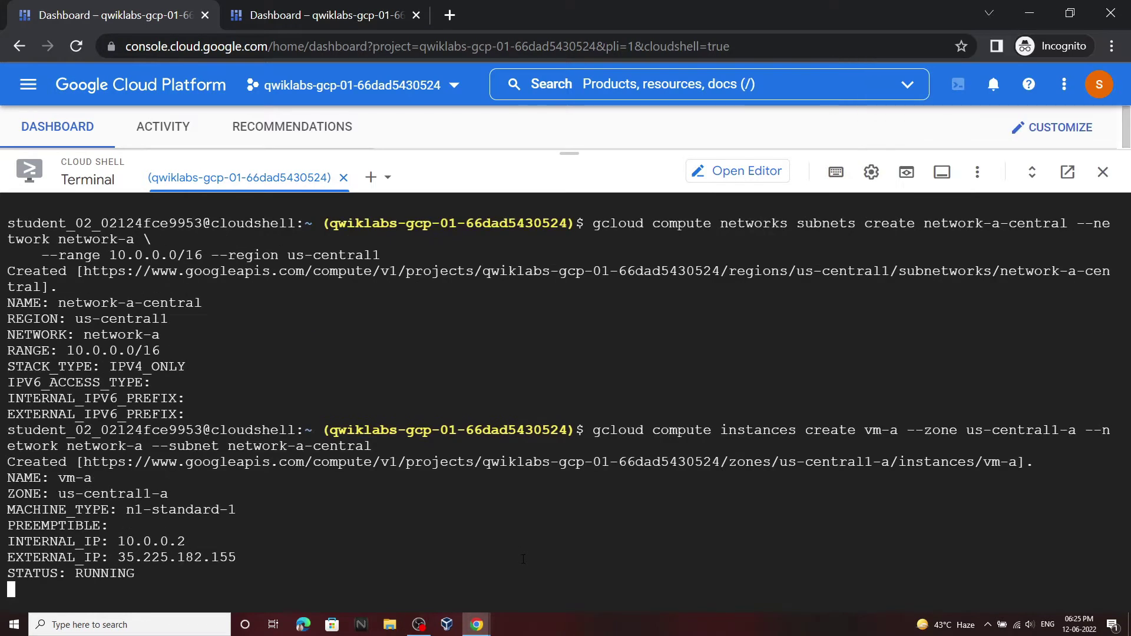
Copy and run the Project-A command creating firewall rule network-a-fw on network-a that allows tcp:22 and icmp
{"action": "mouse_move", "coordinate": [477, 623]}
{"action": "left_click", "coordinate": [507, 542]}
{"action": "scroll", "coordinate": [775, 465], "scroll_direction": "down", "scroll_amount": 3}
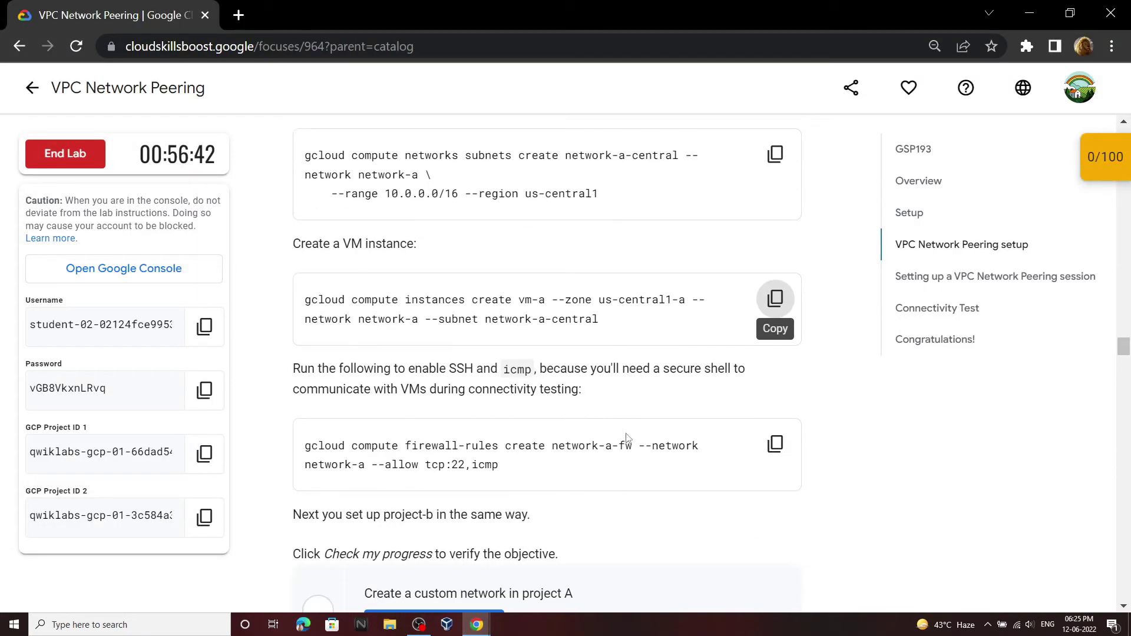
{"action": "left_click", "coordinate": [775, 446]}
{"action": "mouse_move", "coordinate": [477, 624]}
{"action": "left_click", "coordinate": [548, 578]}
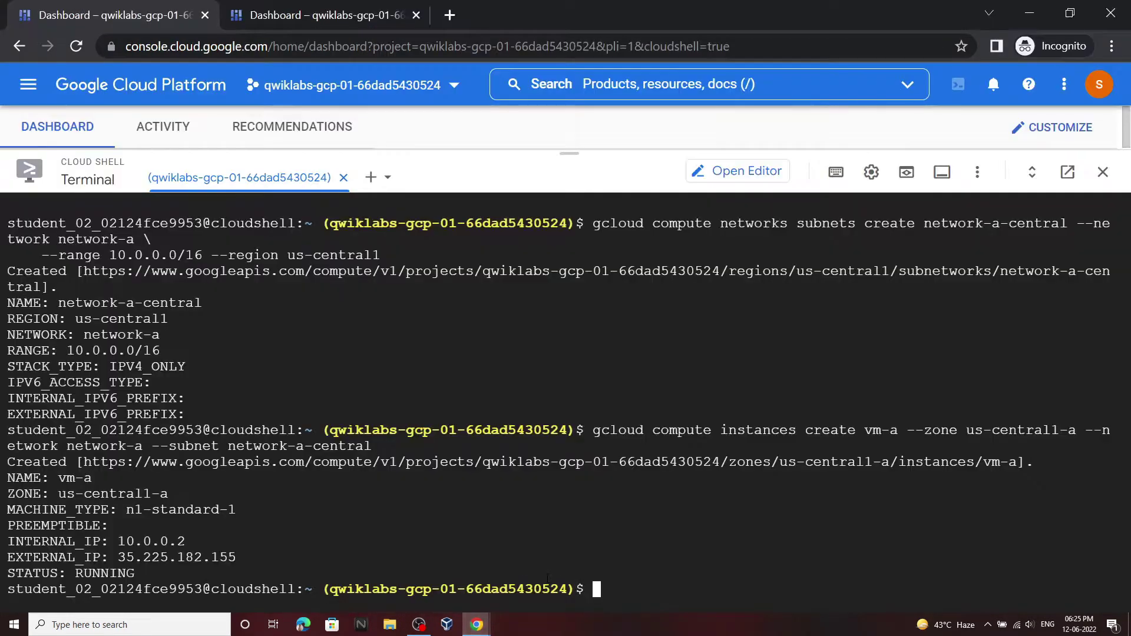
{"action": "key", "text": "ctrl+v"}
{"action": "key", "text": "Return"}
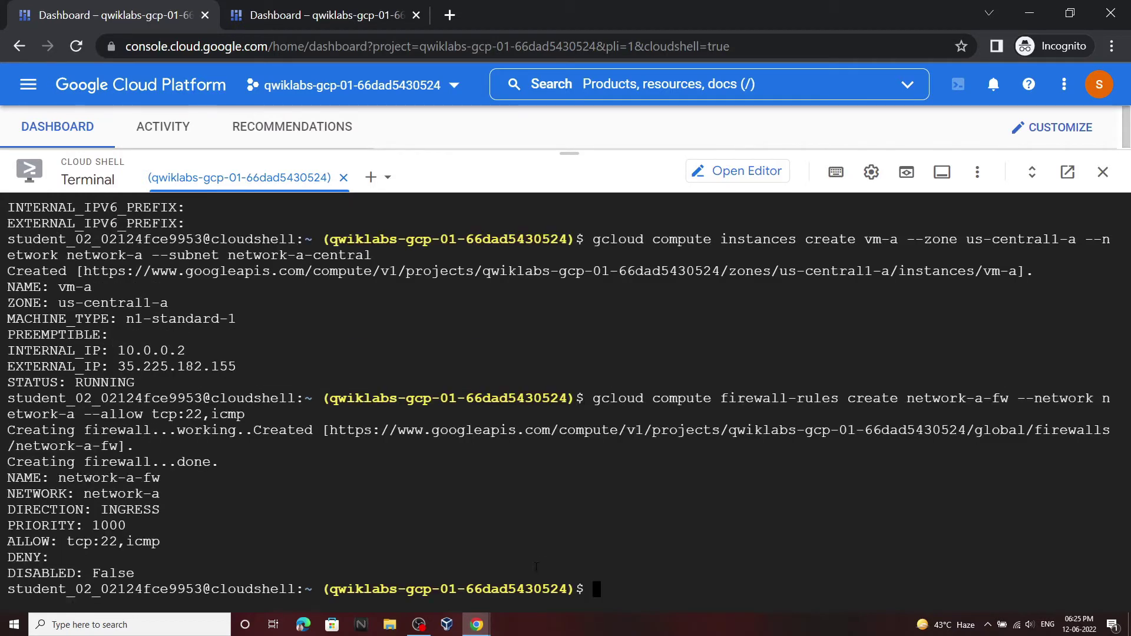
Check the lab progress for the objective "Create a custom network in project A"
{"action": "mouse_move", "coordinate": [476, 625]}
{"action": "left_click", "coordinate": [430, 554]}
{"action": "scroll", "coordinate": [776, 448], "scroll_direction": "down", "scroll_amount": 3}
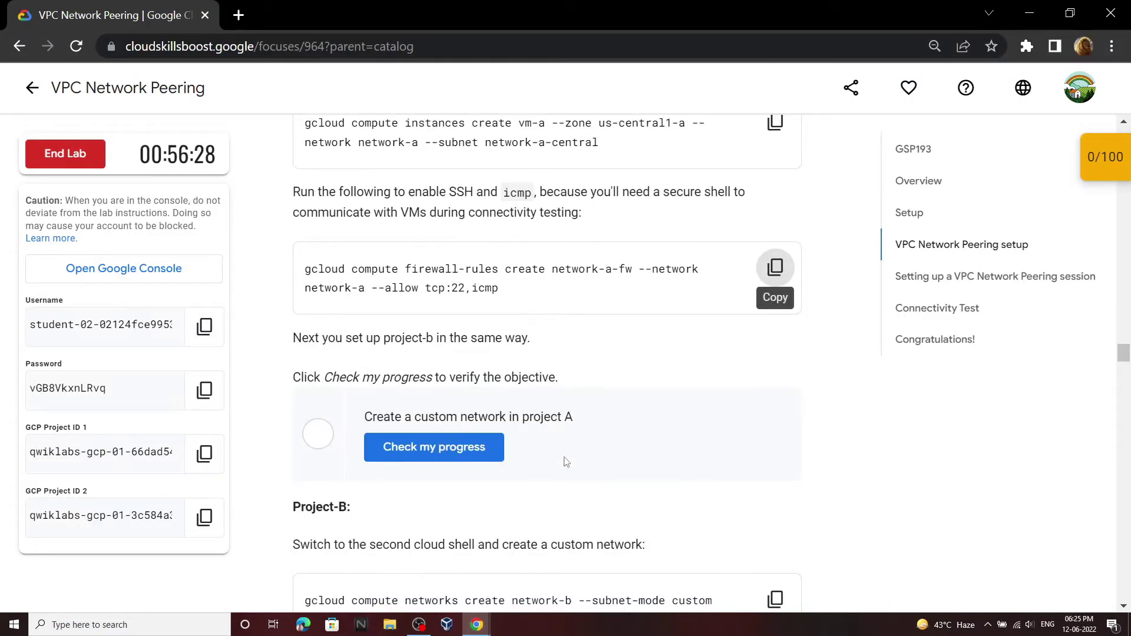
{"action": "left_click", "coordinate": [465, 440]}
Copy "gcloud compute networks create network-b --subnet-mode custom" from the Project-B instructions and run it in the second tab's Cloud Shell
{"action": "scroll", "coordinate": [465, 441], "scroll_direction": "down", "scroll_amount": 3}
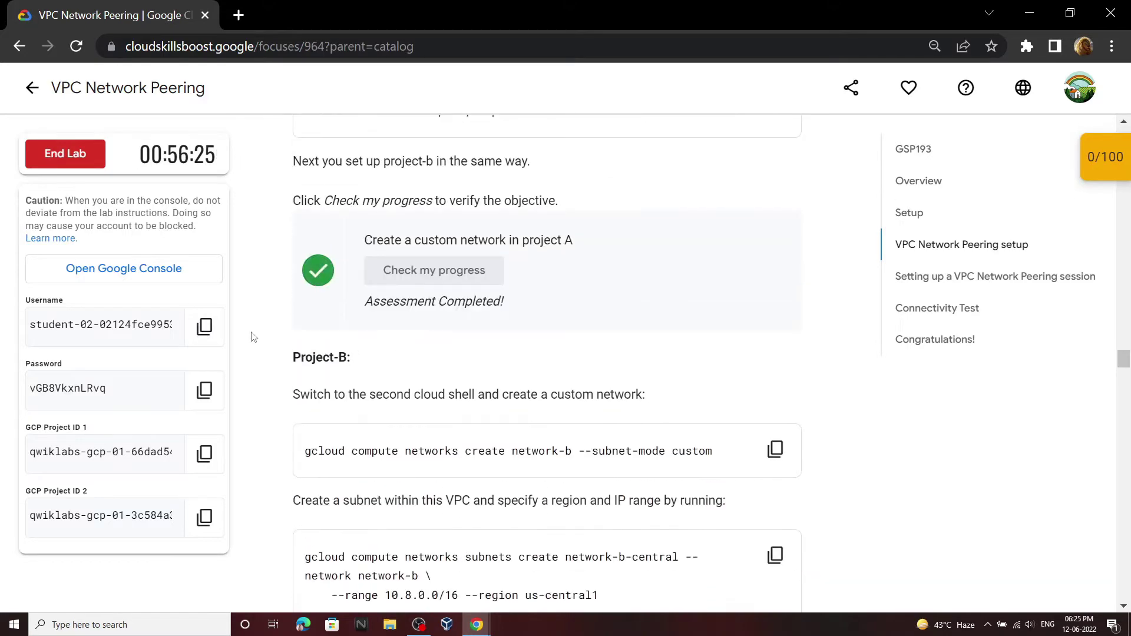
{"action": "left_click_drag", "start_coordinate": [293, 357], "coordinate": [562, 360]}
{"action": "left_click", "coordinate": [776, 450]}
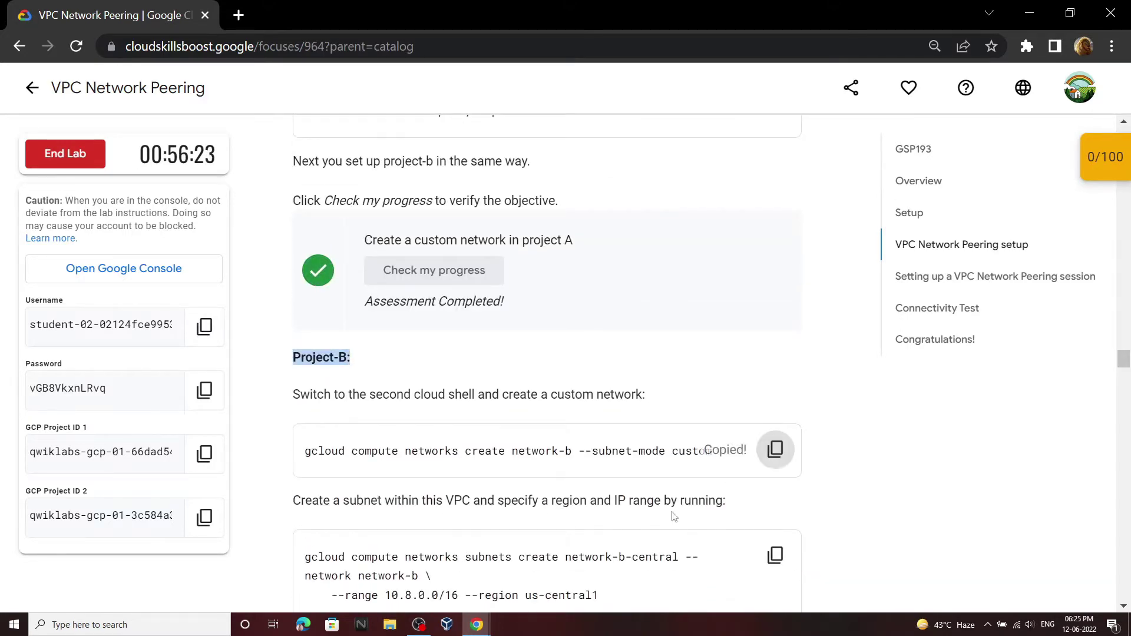
{"action": "mouse_move", "coordinate": [477, 625]}
{"action": "left_click", "coordinate": [528, 579]}
{"action": "left_click", "coordinate": [331, 5]}
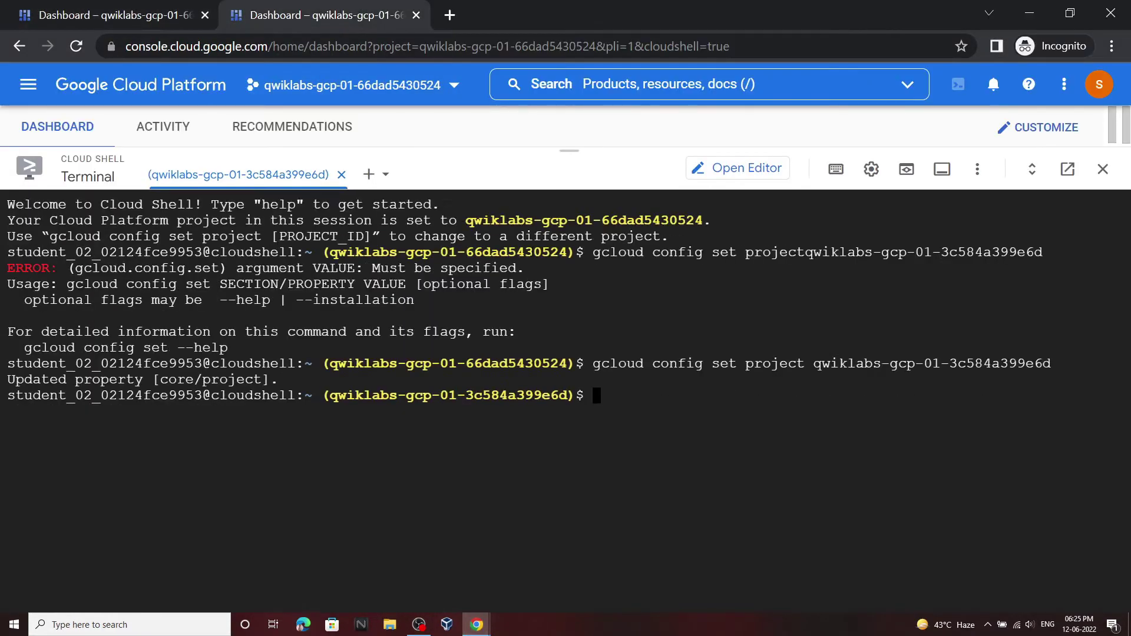
{"action": "key", "text": "ctrl+v"}
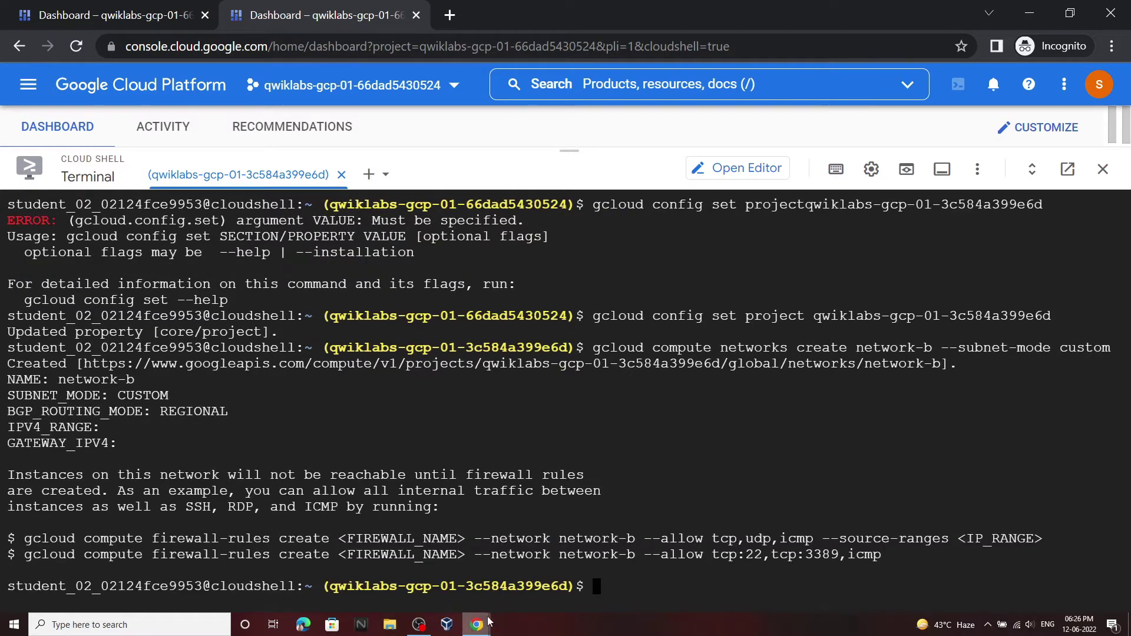
Copy and run the Project-B command creating subnet network-b-central in network-b with range 10.8.0.0/16 and region us-central1
{"action": "mouse_move", "coordinate": [477, 625]}
{"action": "left_click", "coordinate": [429, 570]}
{"action": "scroll", "coordinate": [429, 571], "scroll_direction": "down", "scroll_amount": 5}
{"action": "left_click", "coordinate": [775, 202]}
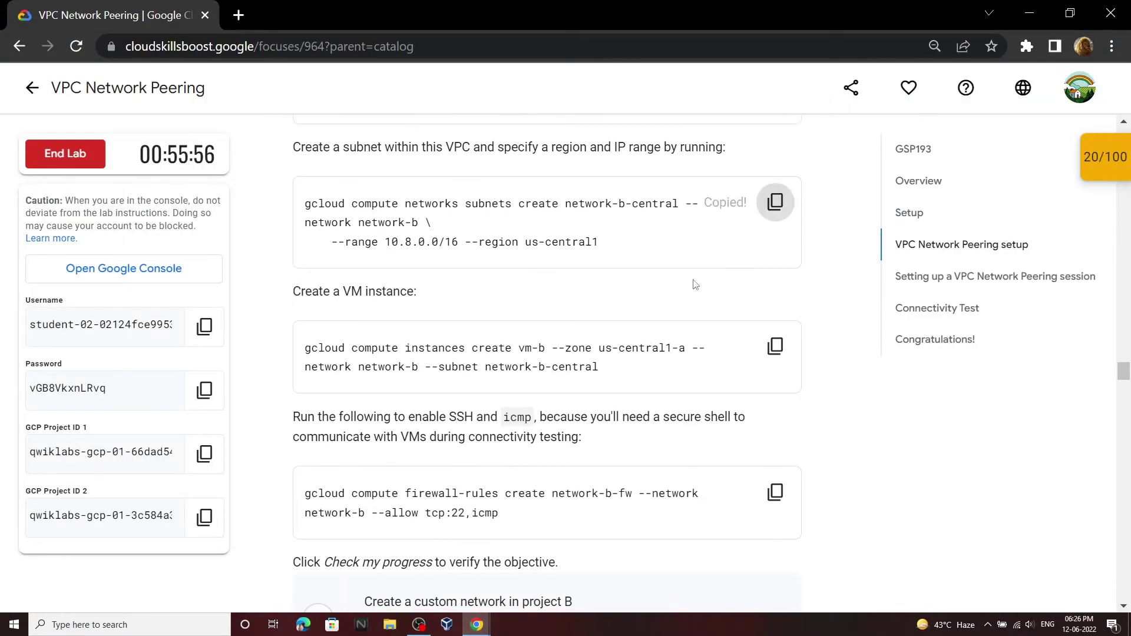
{"action": "left_click", "coordinate": [528, 575]}
{"action": "key", "text": "ctrl+v"}
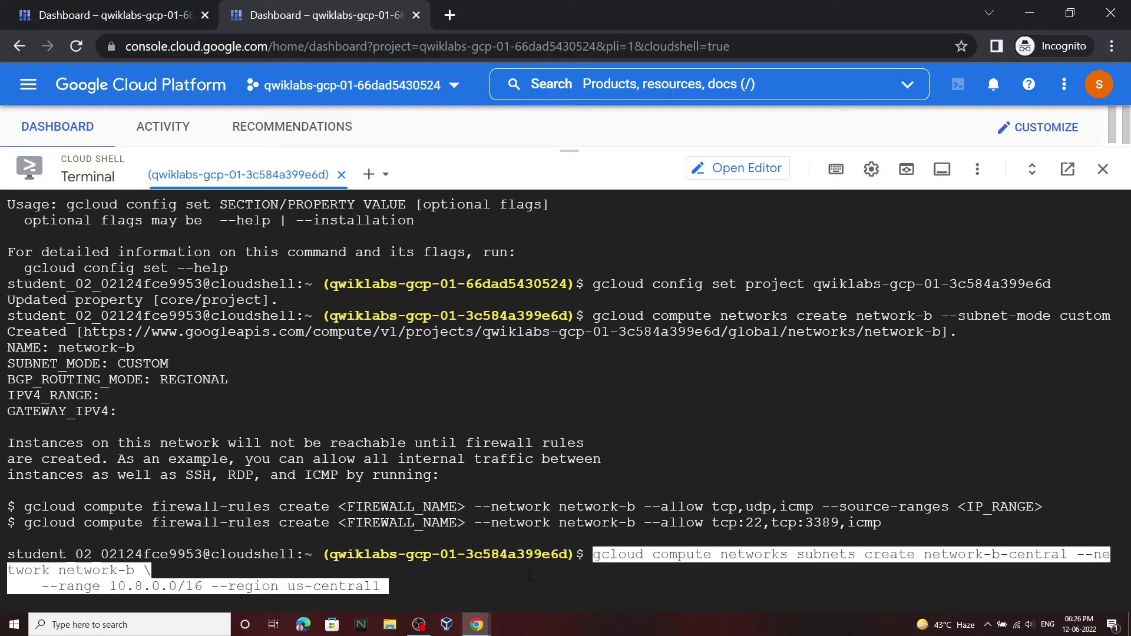
{"action": "key", "text": "Return"}
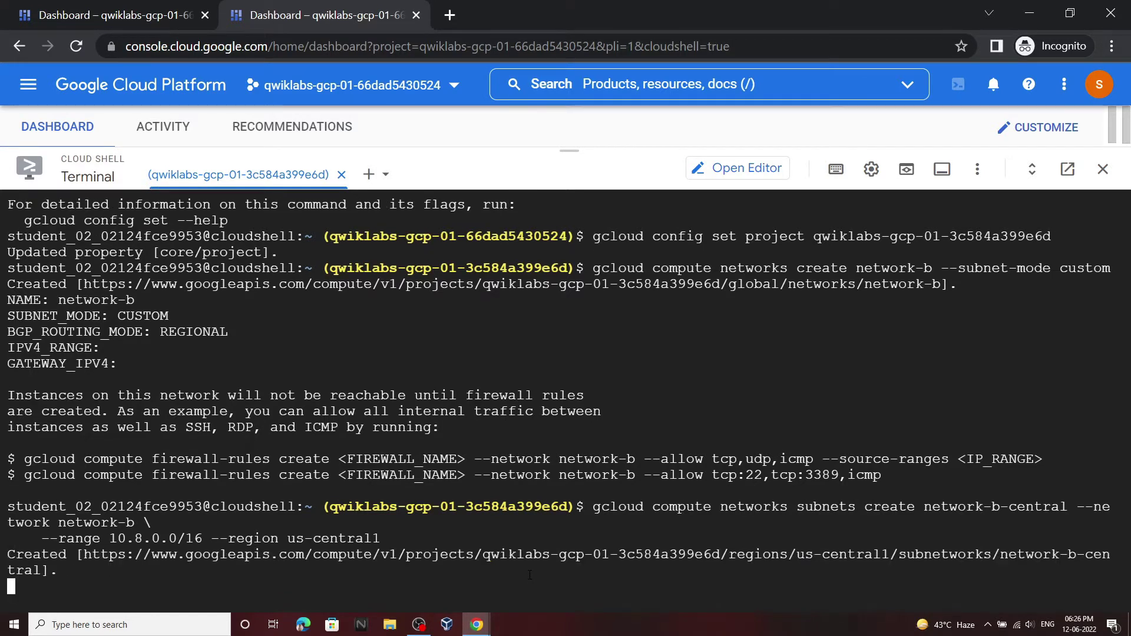
Copy and run the Project-B command creating instance vm-b in zone us-central1-a on network-b, subnet network-b-central
{"action": "left_click", "coordinate": [437, 574]}
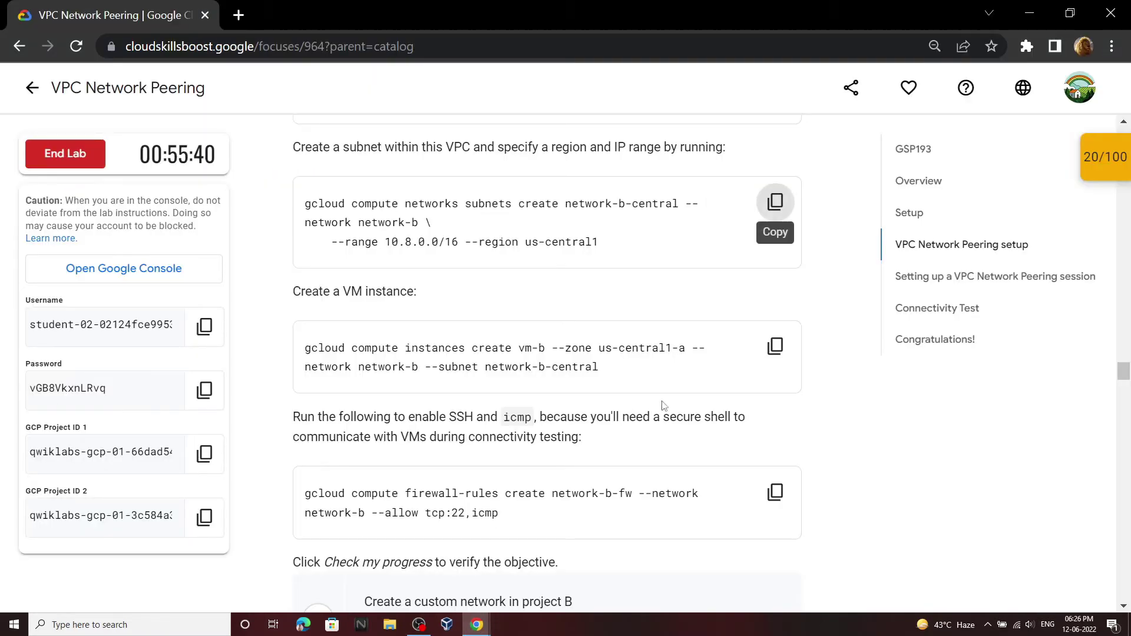
{"action": "left_click", "coordinate": [775, 346]}
{"action": "mouse_move", "coordinate": [475, 628]}
{"action": "left_click", "coordinate": [513, 590]}
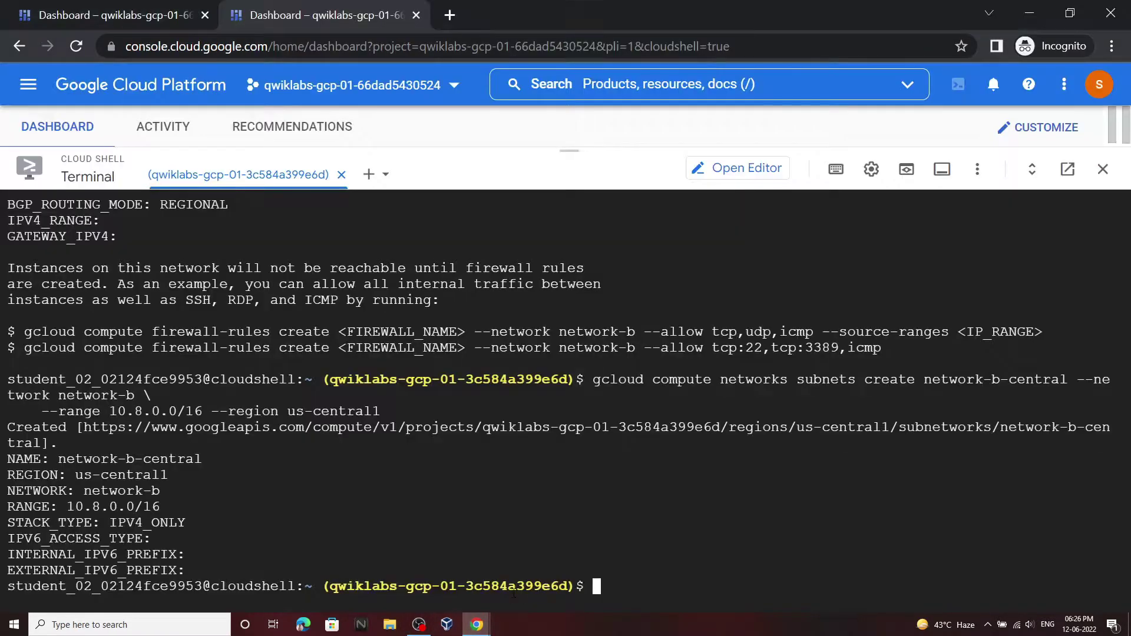
{"action": "key", "text": "ctrl+v"}
{"action": "key", "text": "Return"}
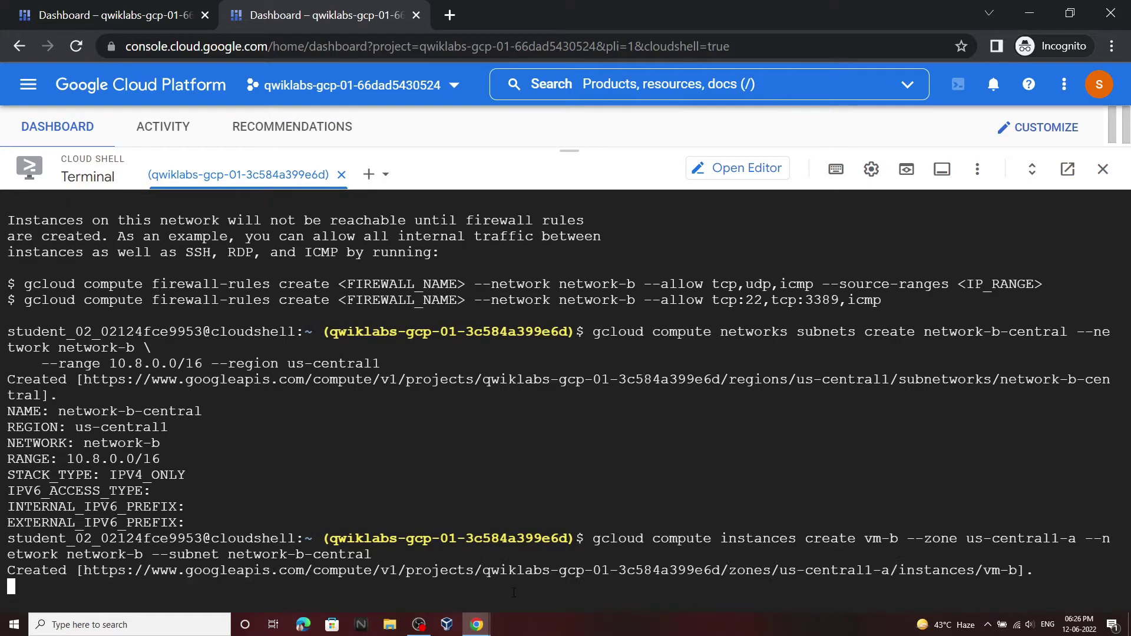
Copy and run the Project-B command creating firewall rule network-b-fw on network-b, allowing tcp:22 and icmp
{"action": "mouse_move", "coordinate": [479, 625]}
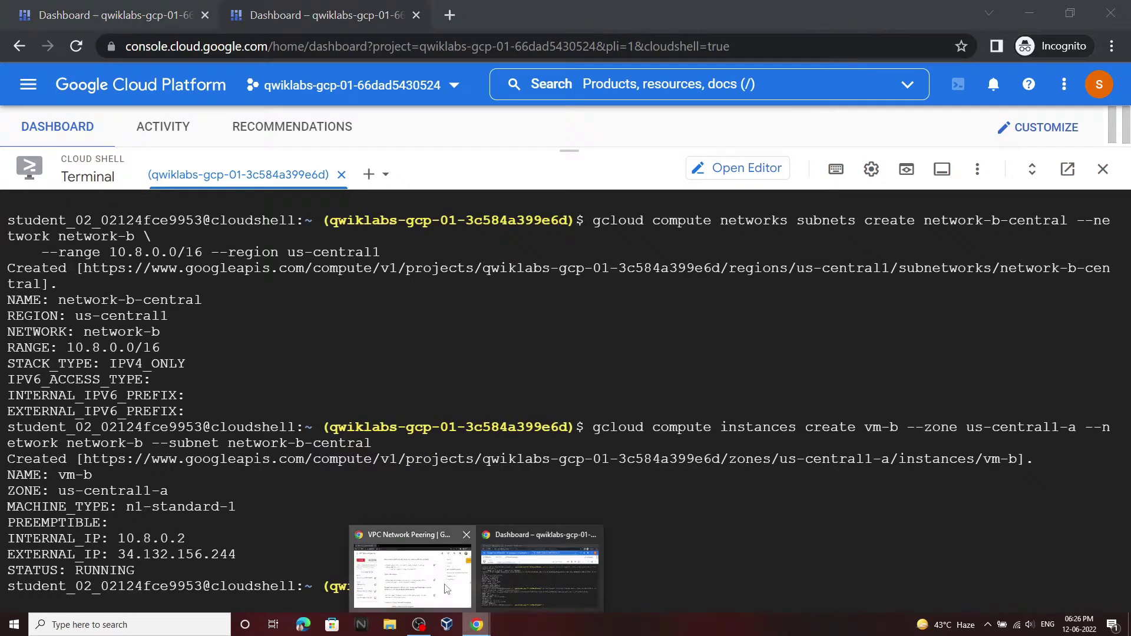
{"action": "left_click", "coordinate": [413, 572]}
{"action": "scroll", "coordinate": [778, 330], "scroll_direction": "down", "scroll_amount": 3}
{"action": "left_click", "coordinate": [775, 316]}
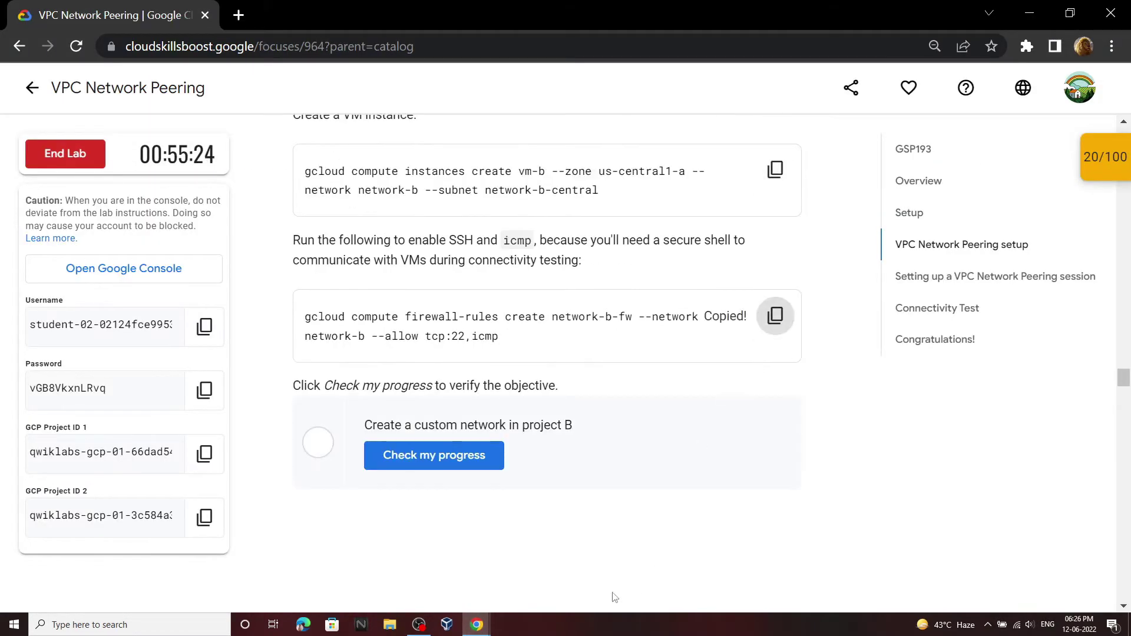
{"action": "mouse_move", "coordinate": [477, 626]}
{"action": "left_click", "coordinate": [413, 569]}
{"action": "key", "text": "ctrl+v"}
{"action": "key", "text": "Return"}
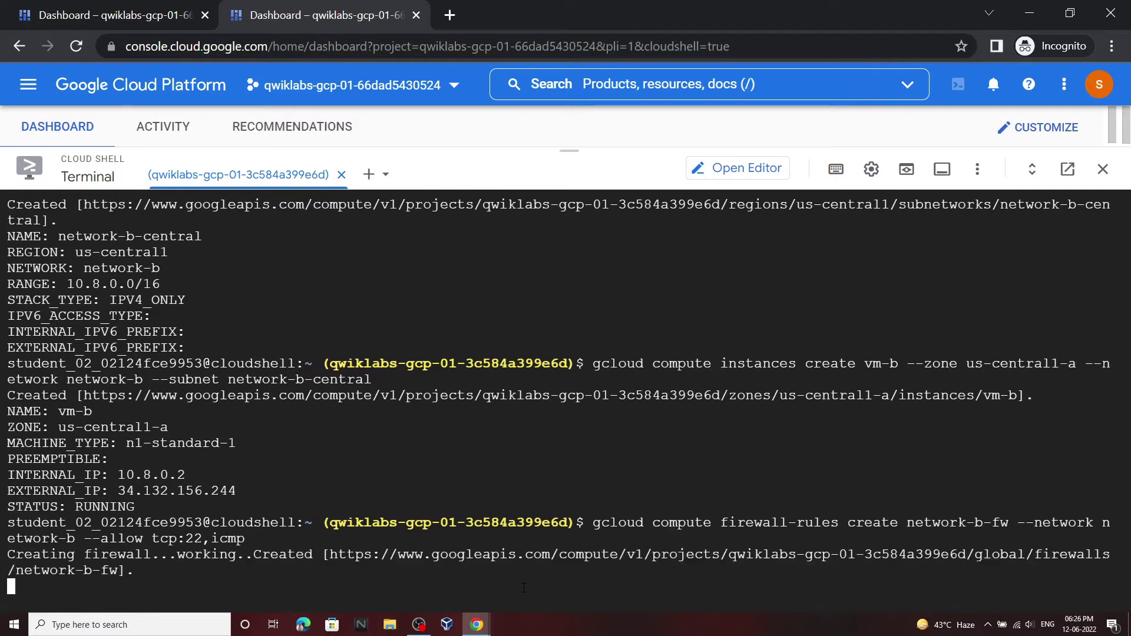
Check the lab progress for the objective "Create a custom network in project B"
{"action": "mouse_move", "coordinate": [477, 626]}
{"action": "left_click", "coordinate": [434, 581]}
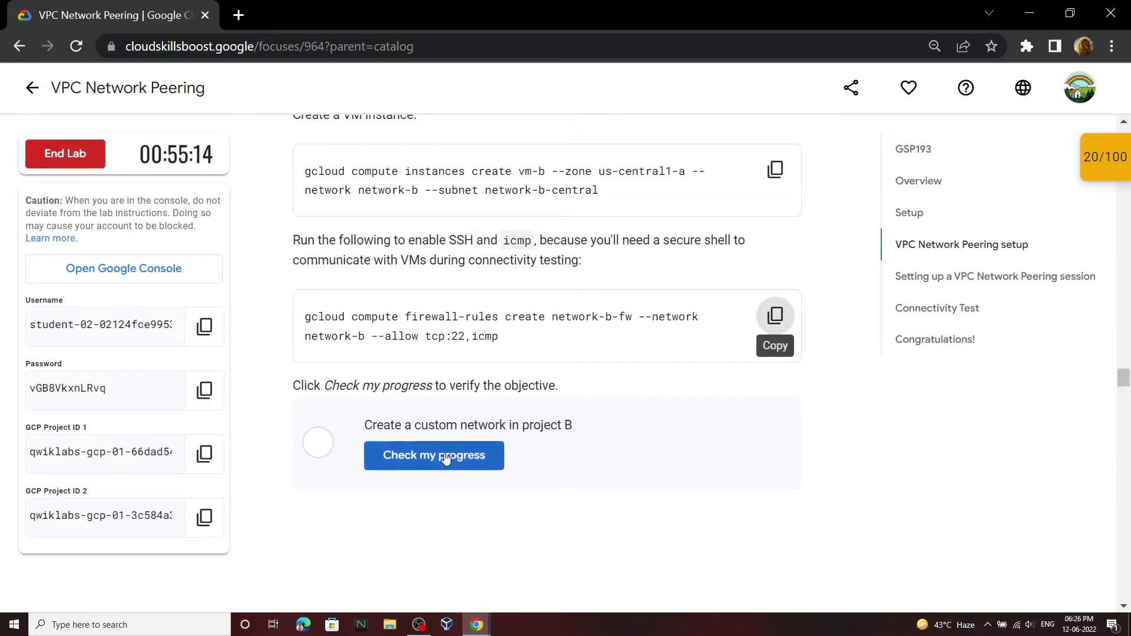
{"action": "left_click", "coordinate": [451, 457]}
Copy the name peer-ab from the Project-A peering instructions, open VPC network peering in the first console tab and shrink the Cloud Shell pane
{"action": "scroll", "coordinate": [550, 361], "scroll_direction": "down", "scroll_amount": 15}
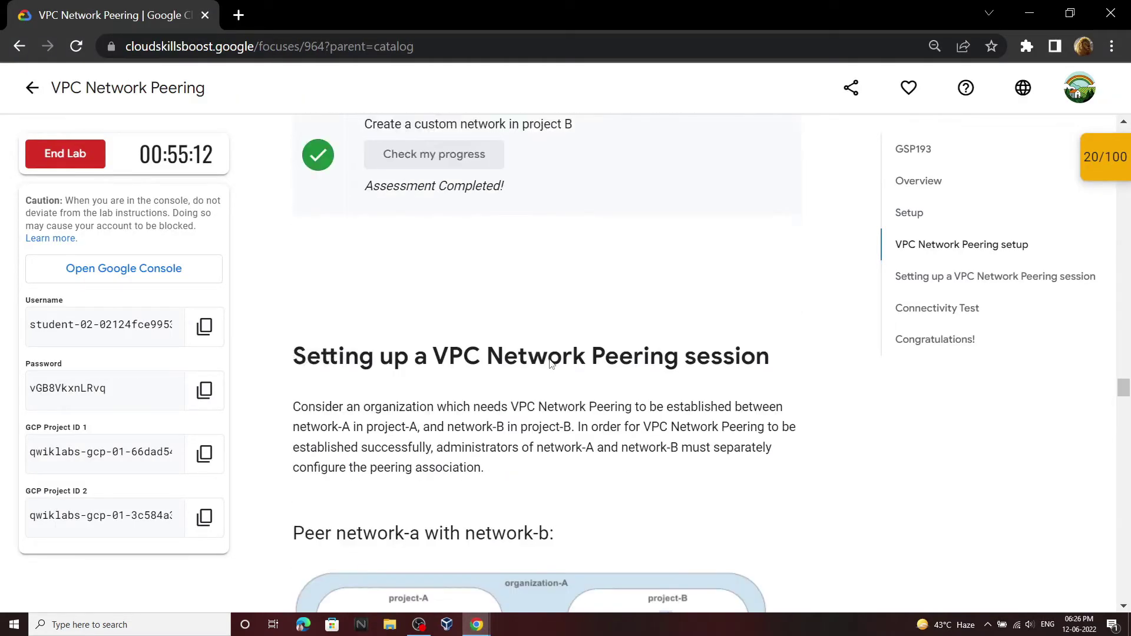
{"action": "scroll", "coordinate": [550, 360], "scroll_direction": "down", "scroll_amount": 5}
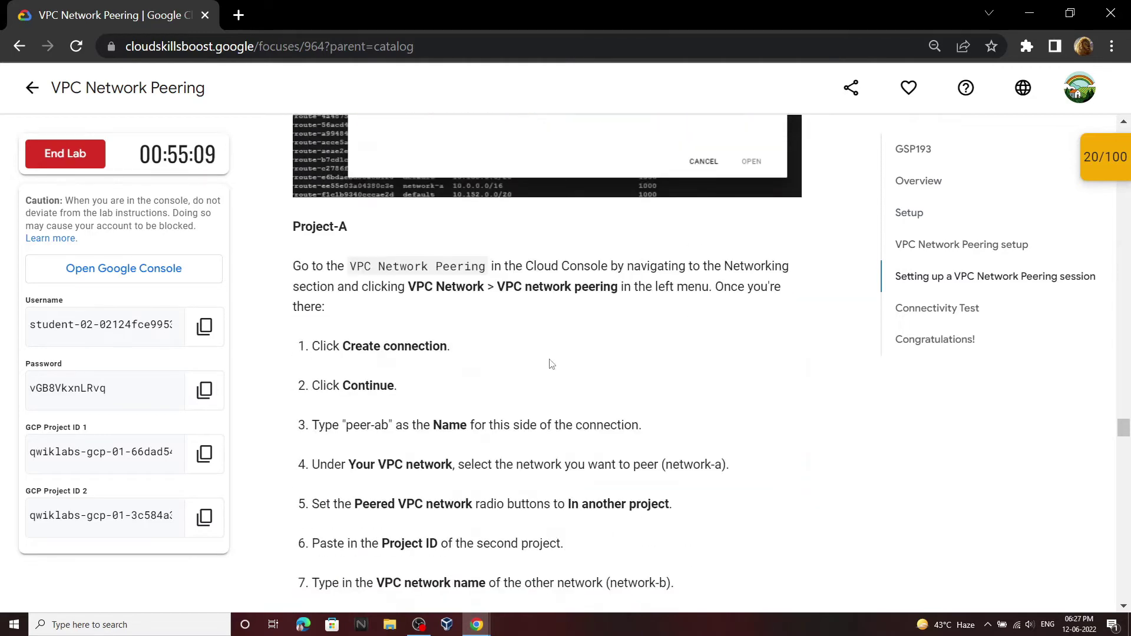
{"action": "scroll", "coordinate": [428, 360], "scroll_direction": "down", "scroll_amount": 2}
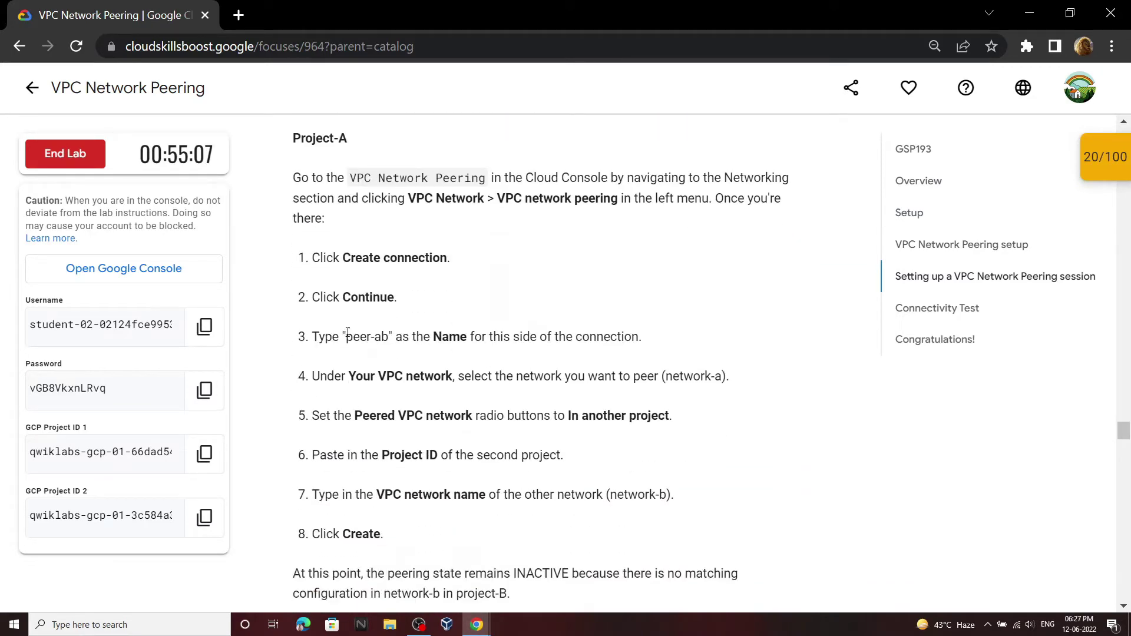
{"action": "left_click_drag", "start_coordinate": [356, 333], "coordinate": [386, 337]}
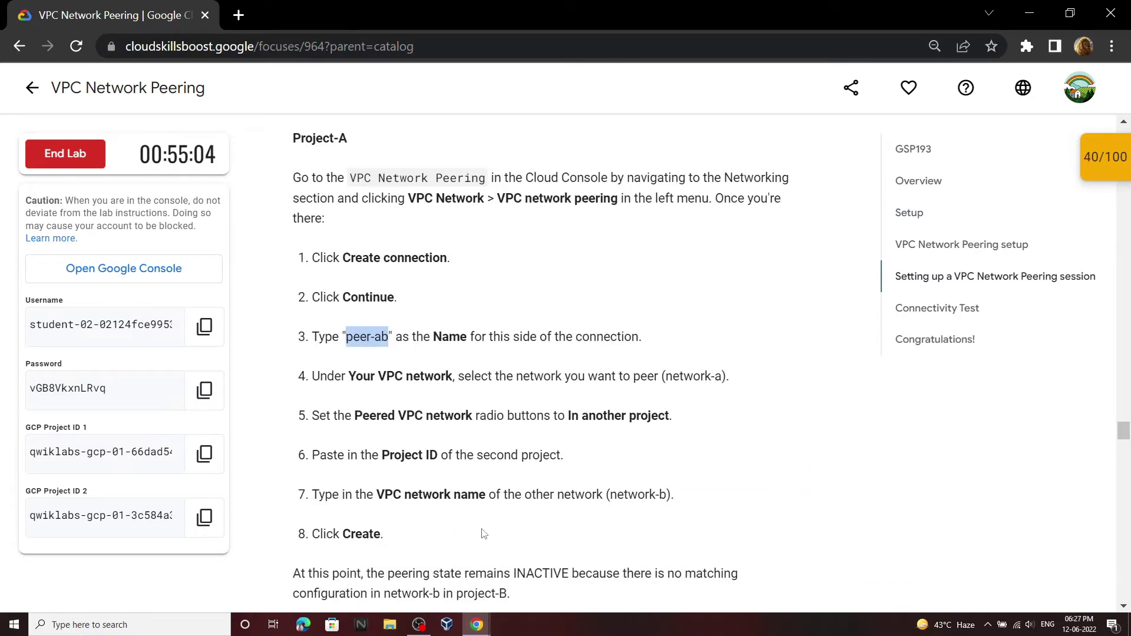
{"action": "left_click", "coordinate": [412, 566]}
{"action": "left_click", "coordinate": [106, 16]}
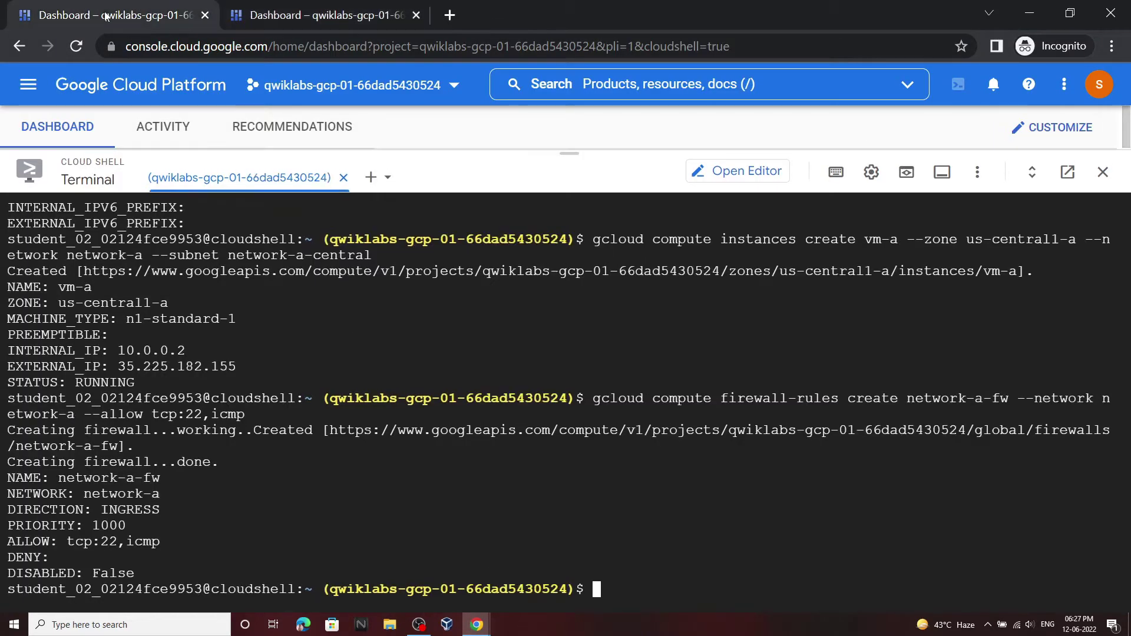
{"action": "left_click", "coordinate": [28, 84]}
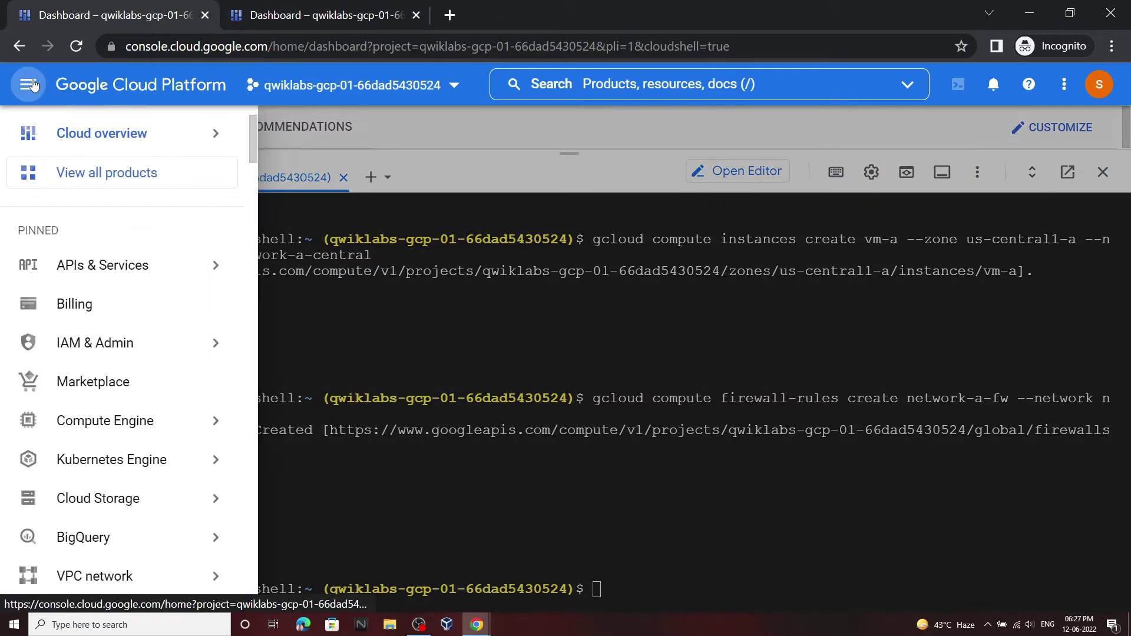
{"action": "mouse_move", "coordinate": [99, 579]}
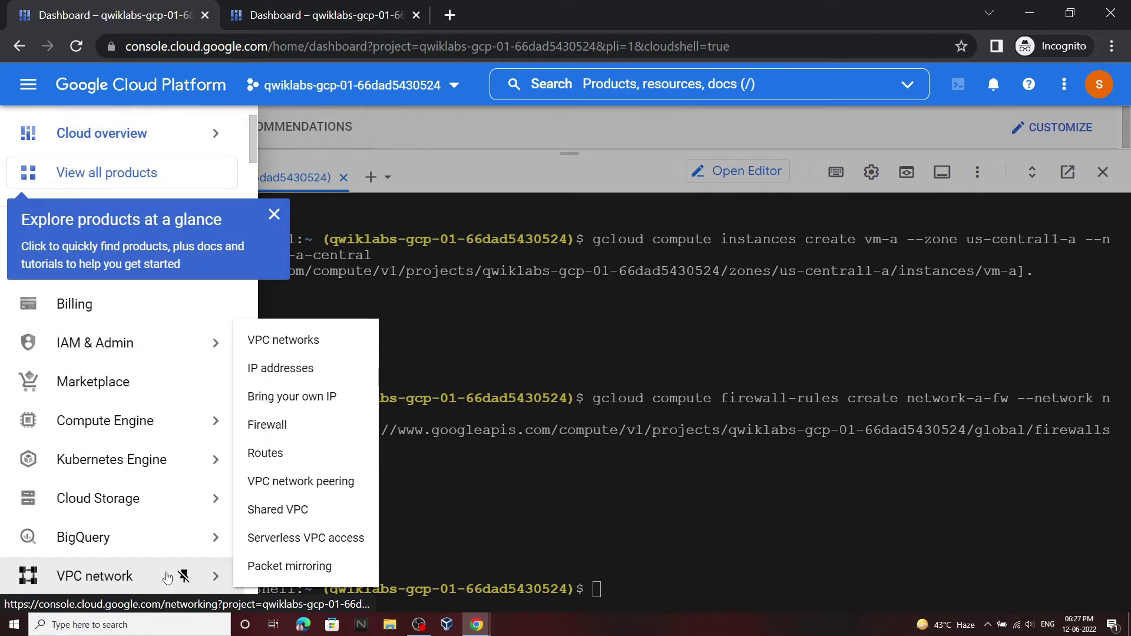
{"action": "left_click", "coordinate": [275, 482]}
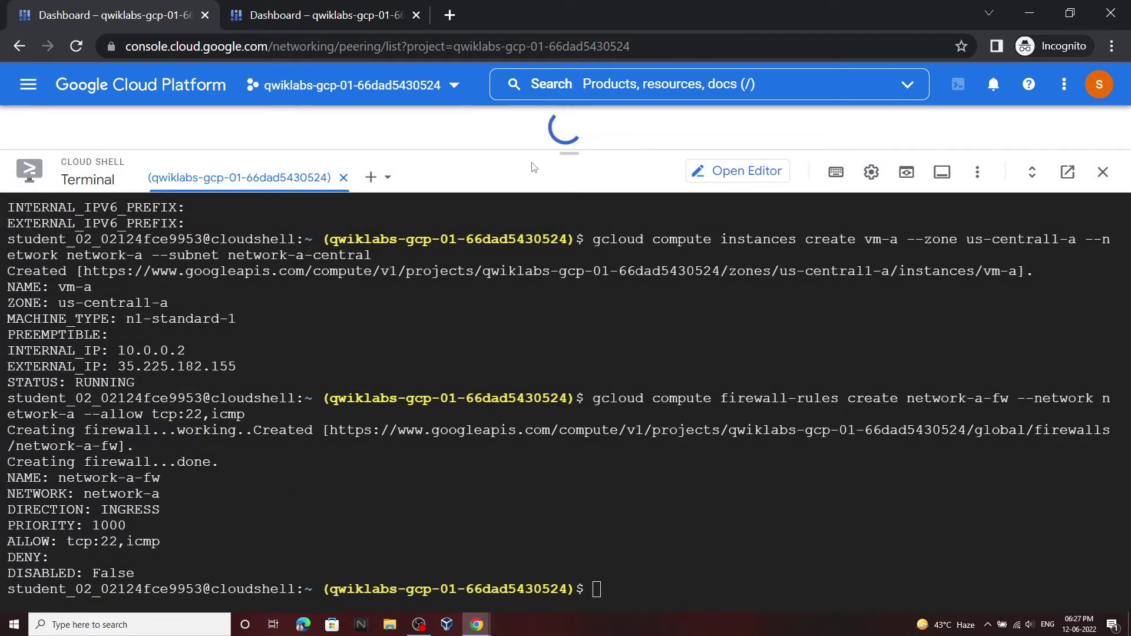
{"action": "left_click_drag", "start_coordinate": [533, 167], "coordinate": [566, 446]}
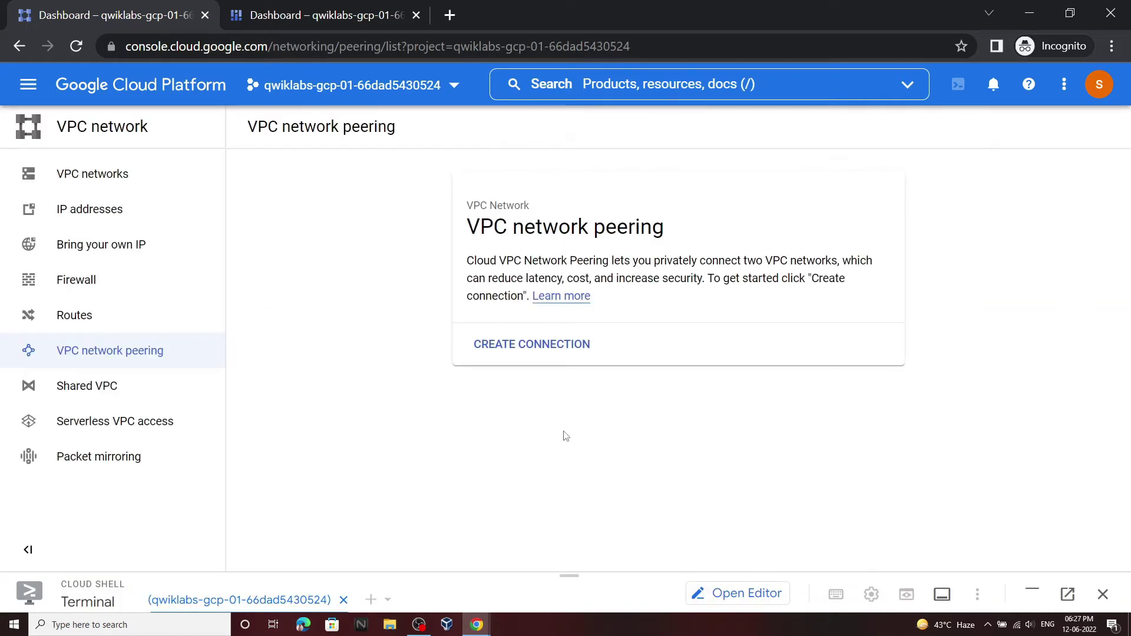
Start a new peering connection named peer-ab with network-a as your VPC network
{"action": "left_click", "coordinate": [531, 345]}
{"action": "left_click", "coordinate": [286, 305]}
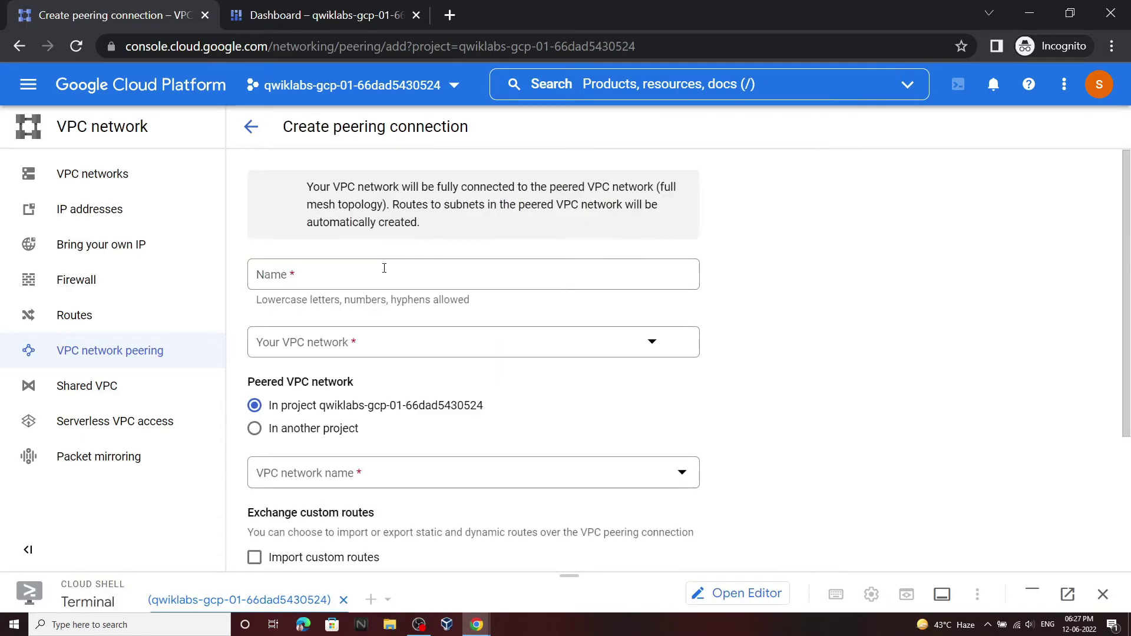
{"action": "left_click", "coordinate": [481, 271]}
{"action": "type", "text": "peer-ab"}
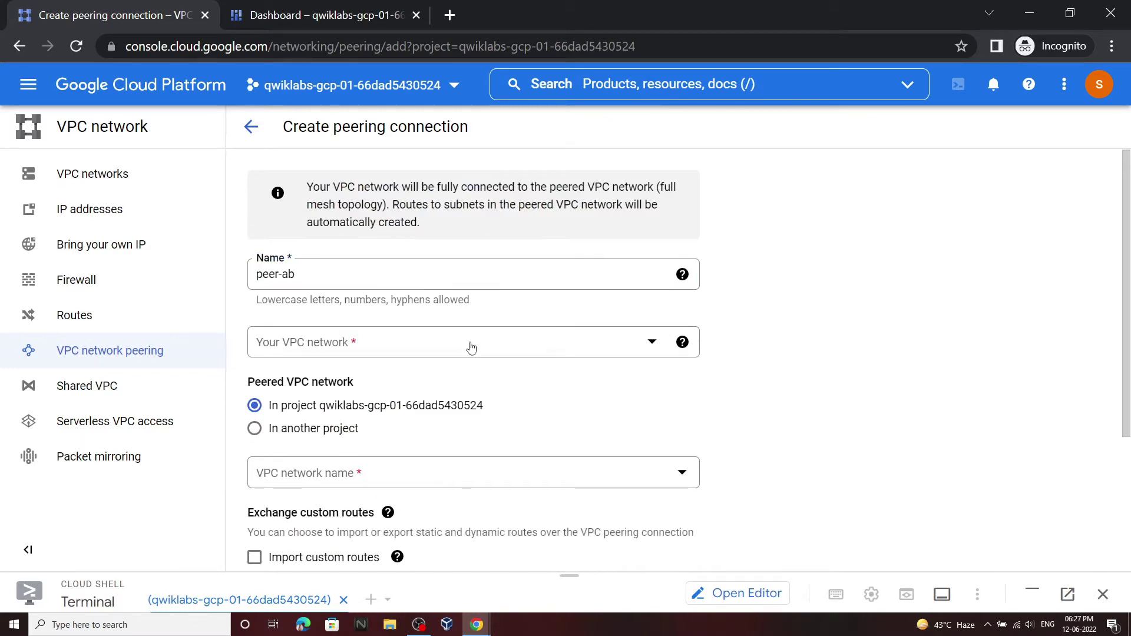
{"action": "left_click", "coordinate": [468, 345]}
{"action": "left_click", "coordinate": [386, 432]}
{"action": "scroll", "coordinate": [287, 270], "scroll_direction": "down", "scroll_amount": 3}
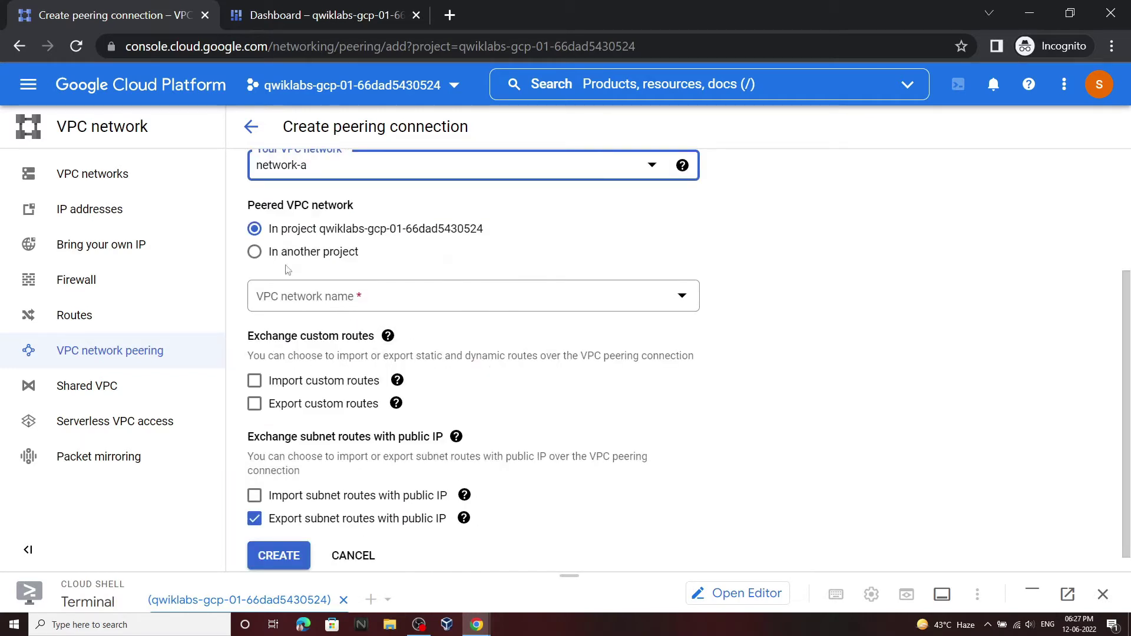
Set the peered VPC network to "In another project" and fill in its Project ID with GCP Project ID 2 from the lab page
{"action": "left_click", "coordinate": [254, 252]}
{"action": "mouse_move", "coordinate": [477, 624]}
{"action": "left_click", "coordinate": [467, 515]}
{"action": "scroll", "coordinate": [445, 389], "scroll_direction": "down", "scroll_amount": 2}
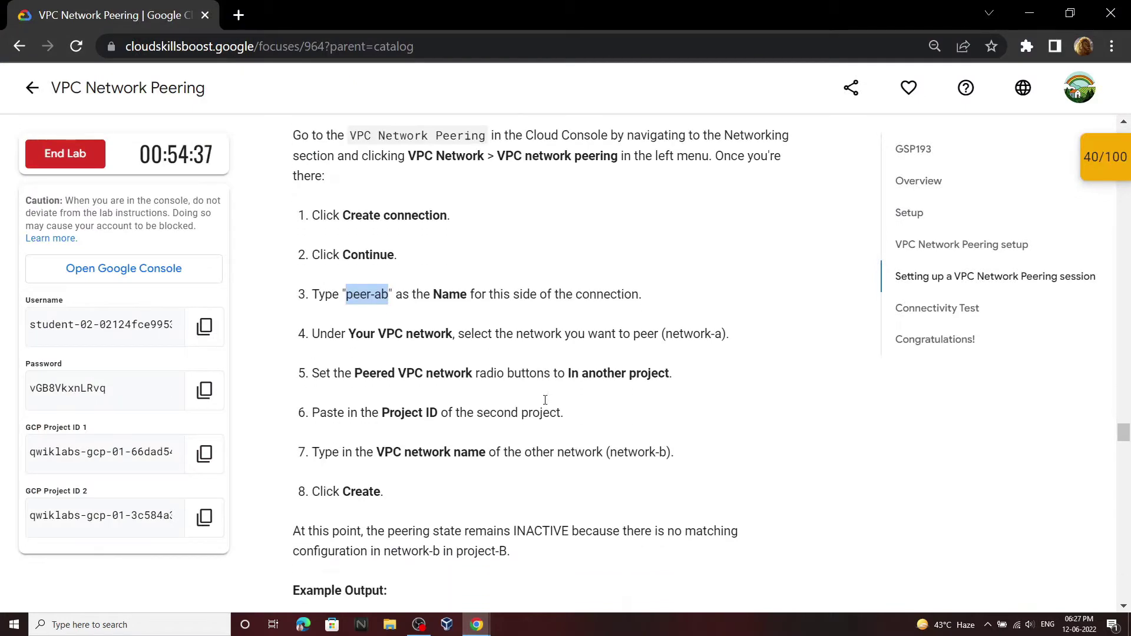
{"action": "left_click_drag", "start_coordinate": [378, 361], "coordinate": [587, 373]}
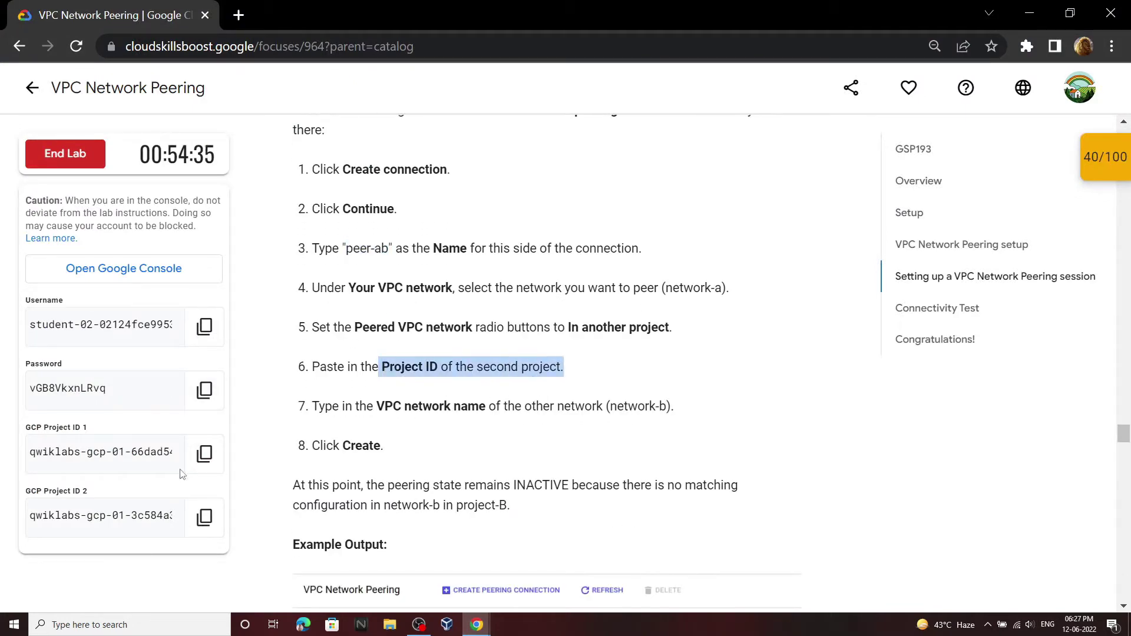
{"action": "left_click", "coordinate": [204, 517]}
{"action": "mouse_move", "coordinate": [477, 624]}
{"action": "left_click", "coordinate": [510, 574]}
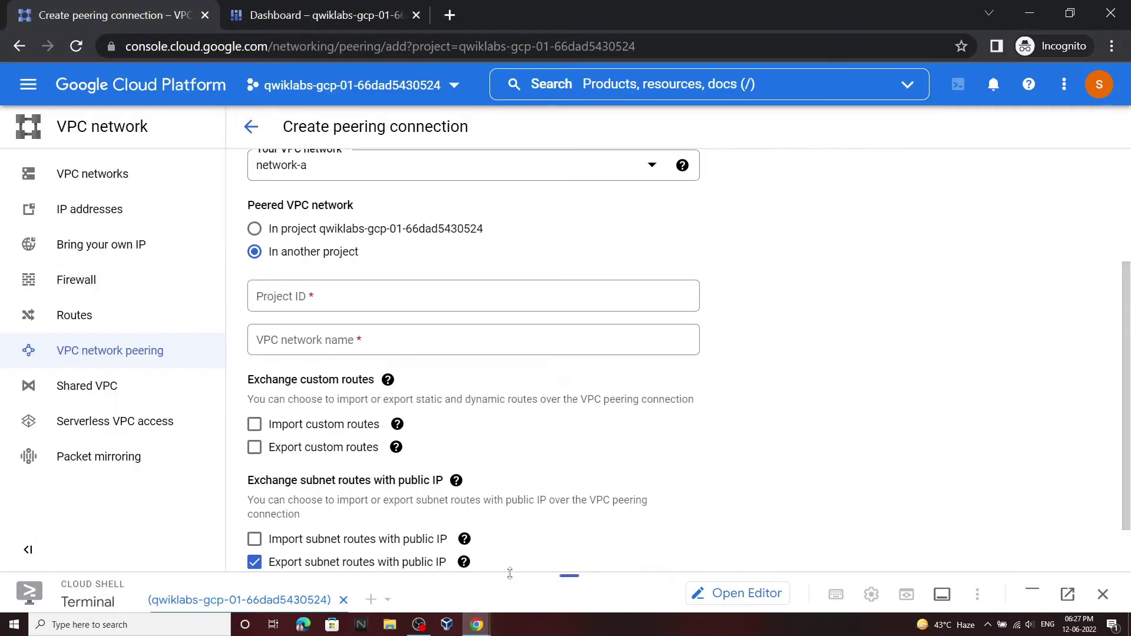
{"action": "left_click", "coordinate": [512, 307]}
{"action": "key", "text": "ctrl+v"}
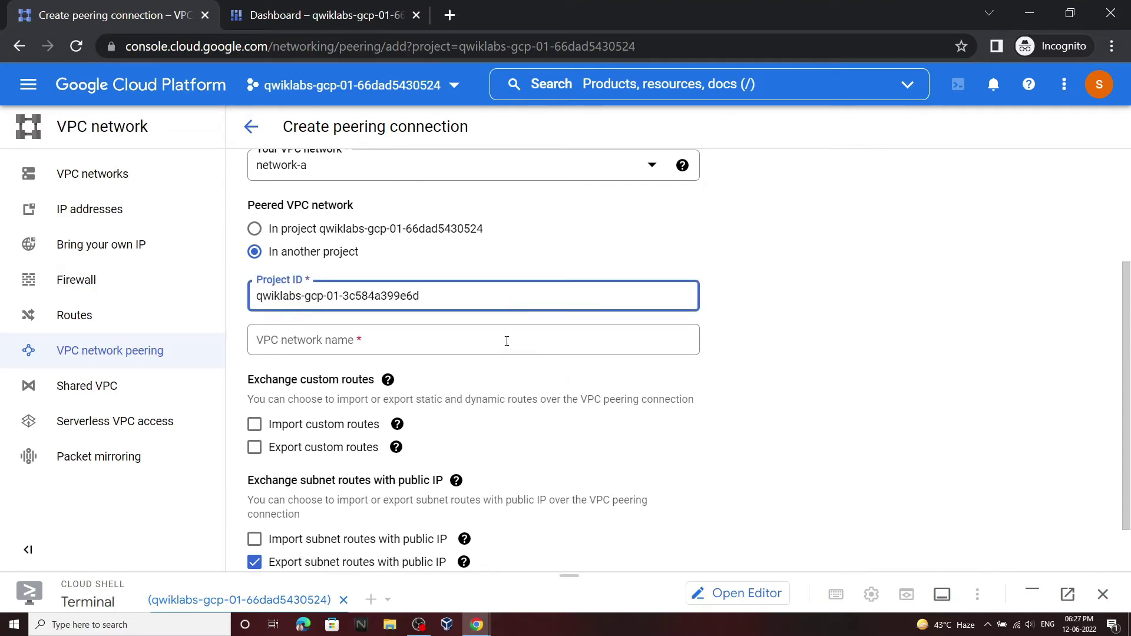
Copy network-b from the lab instructions into the VPC network name and create the peering connection
{"action": "left_click", "coordinate": [507, 341]}
{"action": "mouse_move", "coordinate": [477, 625]}
{"action": "left_click", "coordinate": [412, 566]}
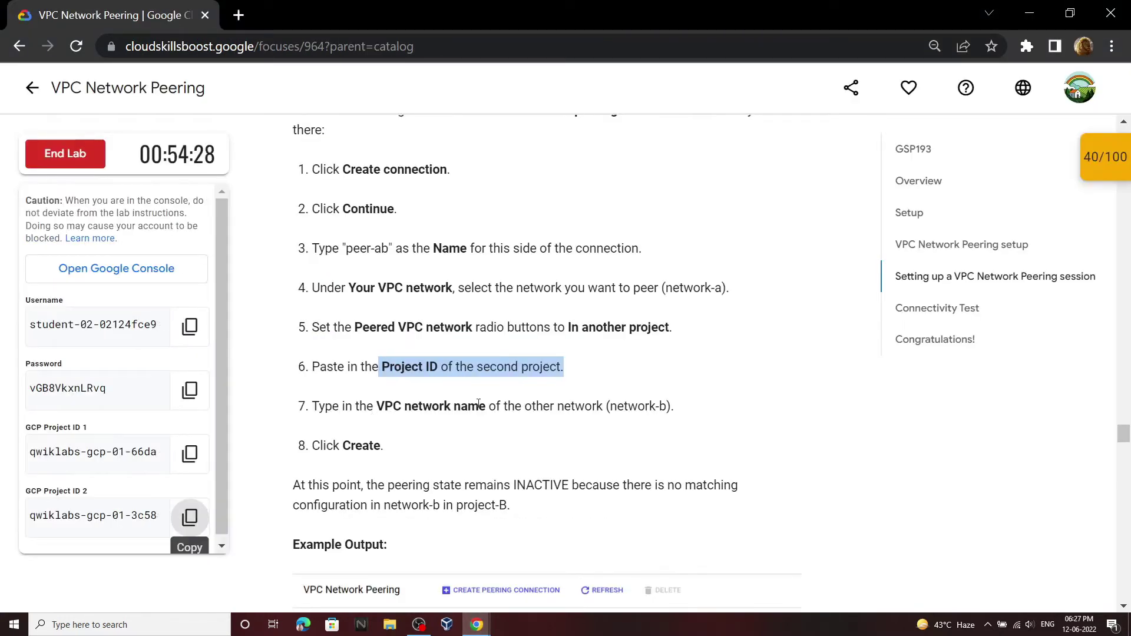
{"action": "left_click_drag", "start_coordinate": [609, 407], "coordinate": [666, 409]}
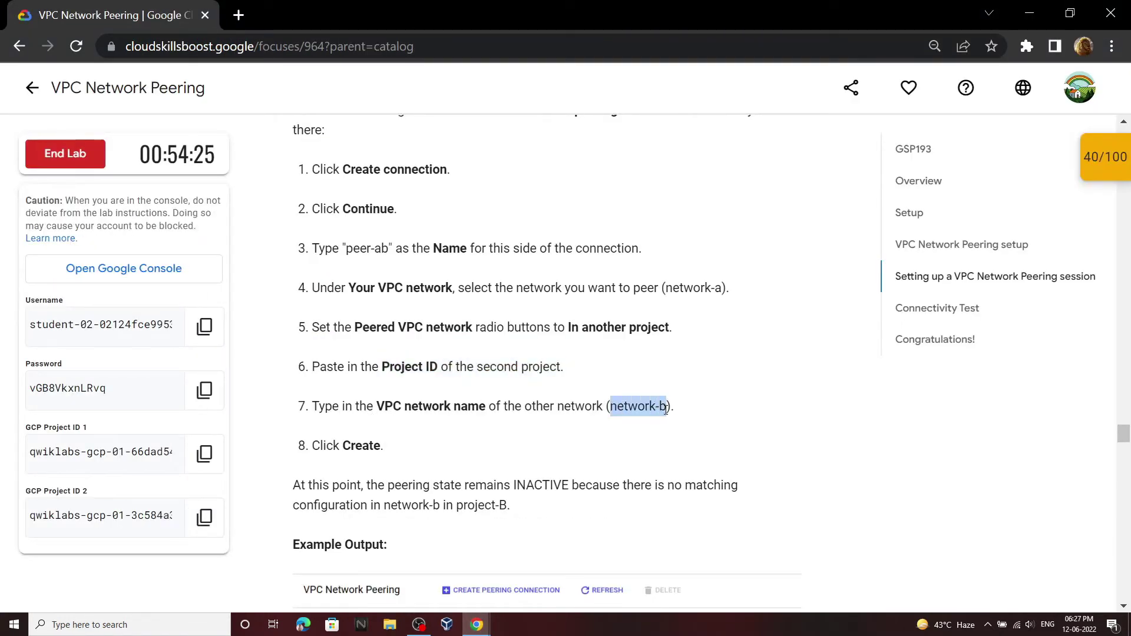
{"action": "key", "text": "ctrl+c"}
{"action": "left_click", "coordinate": [545, 566]}
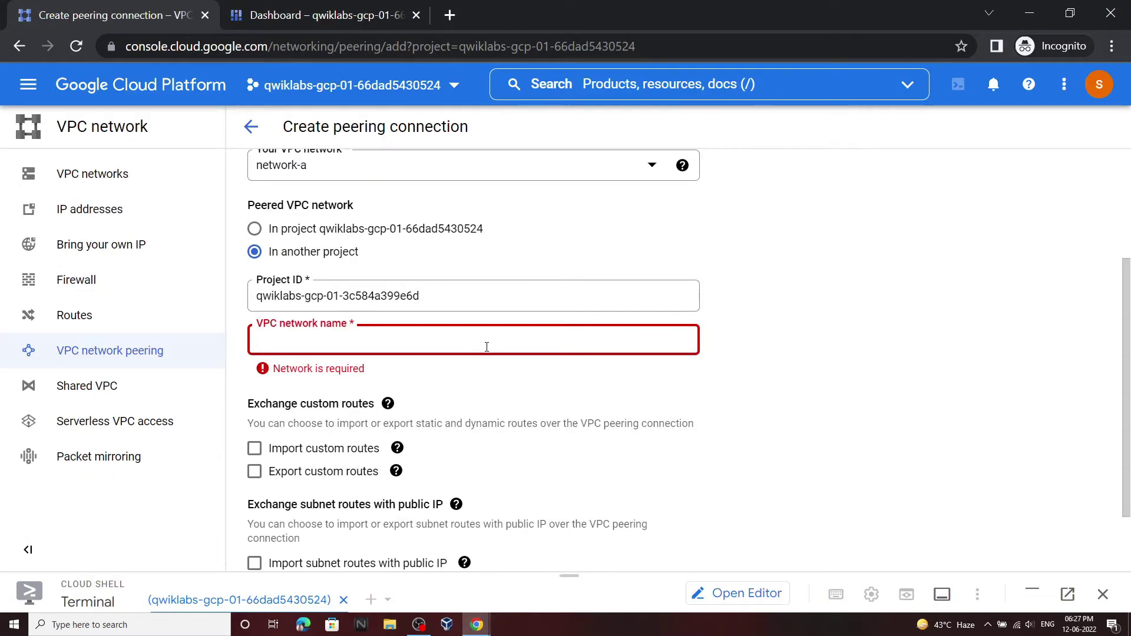
{"action": "key", "text": "ctrl+v"}
{"action": "scroll", "coordinate": [487, 347], "scroll_direction": "down", "scroll_amount": 2}
{"action": "left_click", "coordinate": [275, 540]}
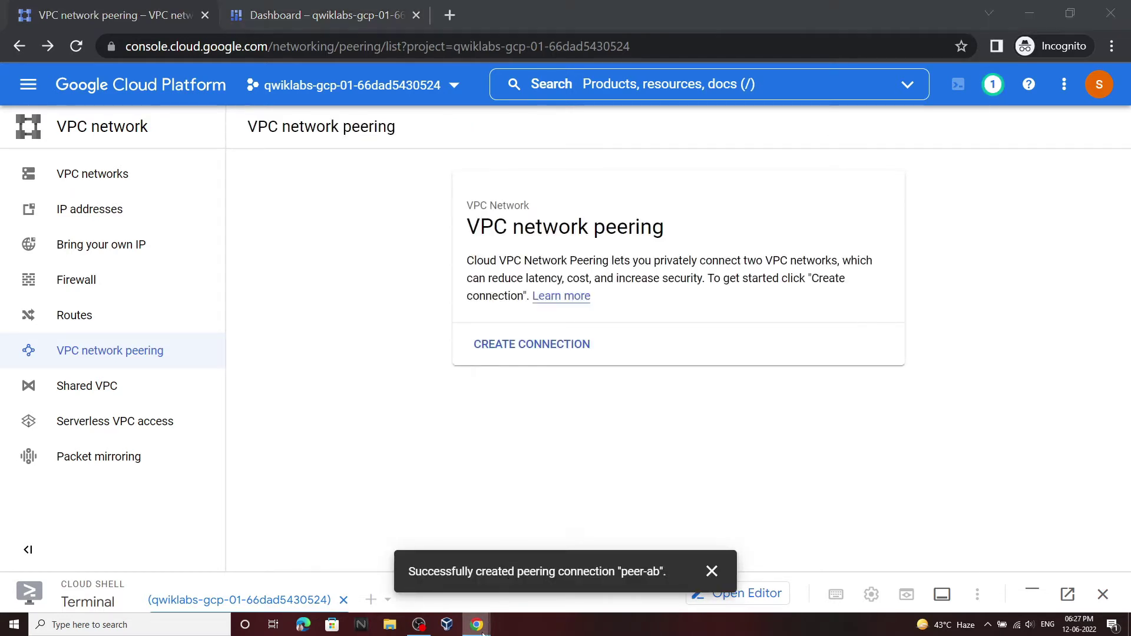
Check the lab progress for the objective "Peer network-a with network-b"
{"action": "left_click", "coordinate": [460, 557]}
{"action": "scroll", "coordinate": [576, 392], "scroll_direction": "down", "scroll_amount": 6}
{"action": "left_click", "coordinate": [486, 412]}
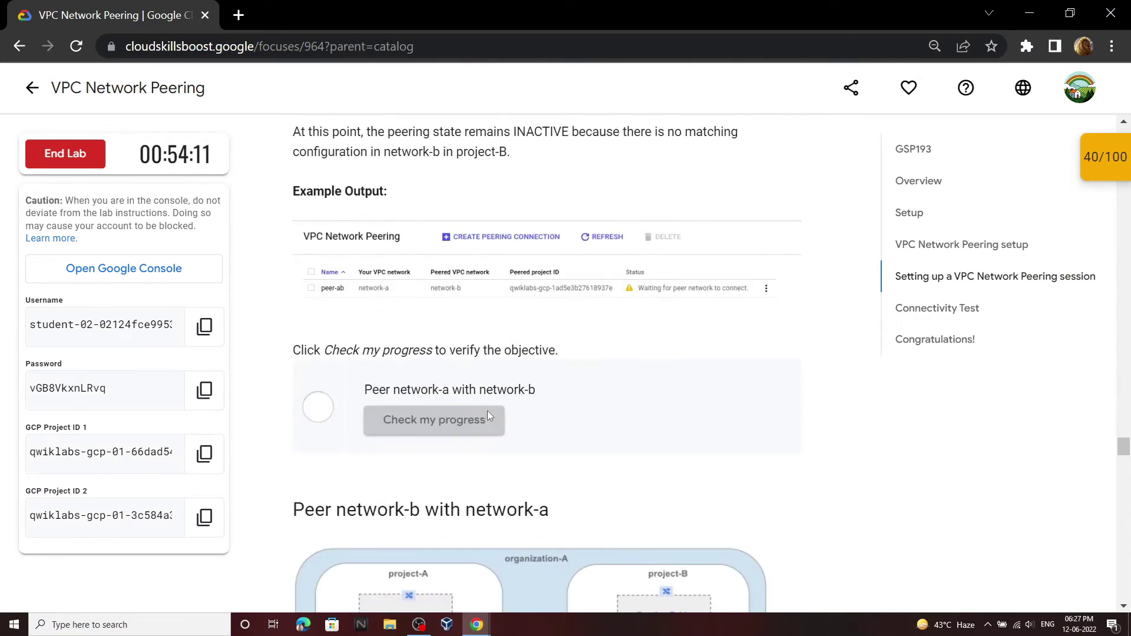
Copy the name peer-ba from the Project-B peering instructions and open VPC network peering in the second console tab
{"action": "scroll", "coordinate": [596, 370], "scroll_direction": "down", "scroll_amount": 10}
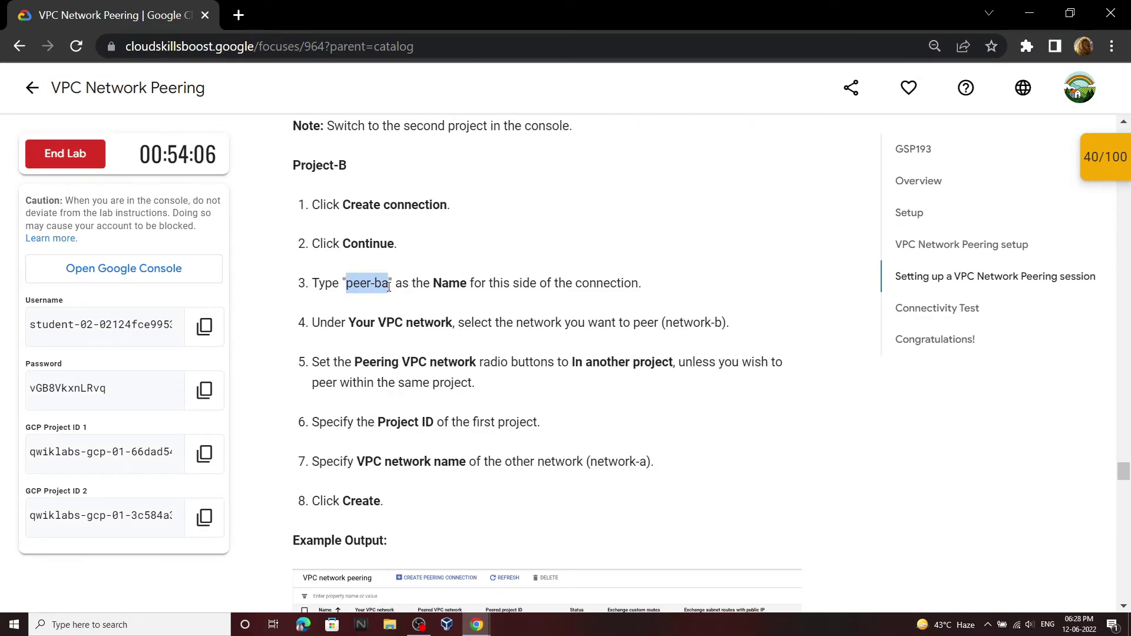
{"action": "mouse_move", "coordinate": [478, 624]}
{"action": "left_click", "coordinate": [539, 566]}
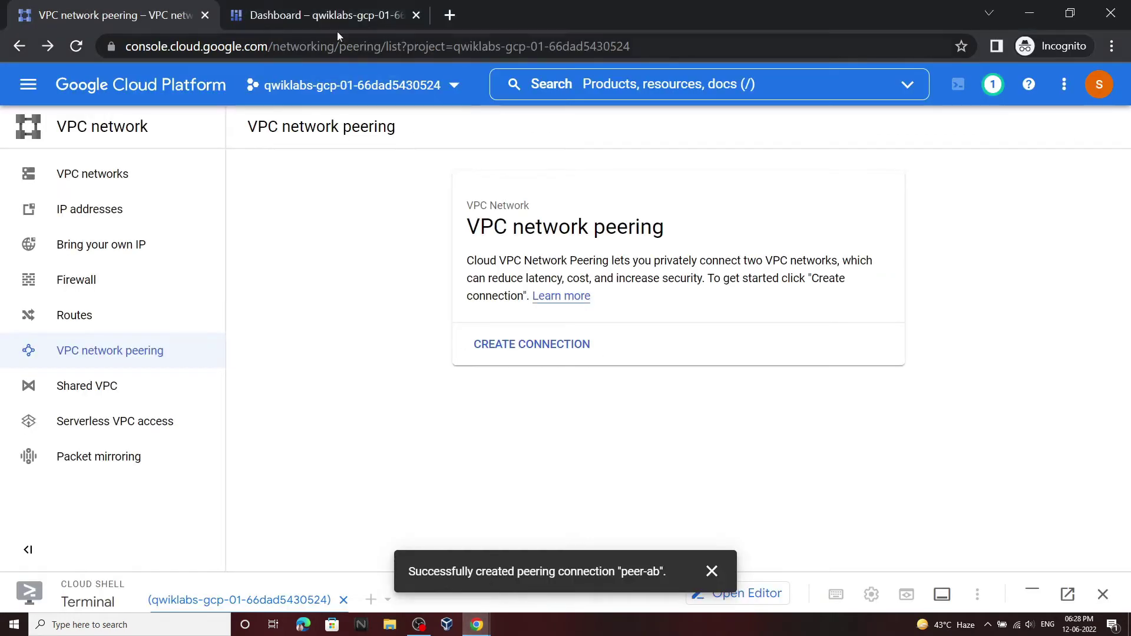
{"action": "left_click", "coordinate": [336, 7]}
{"action": "left_click", "coordinate": [29, 84]}
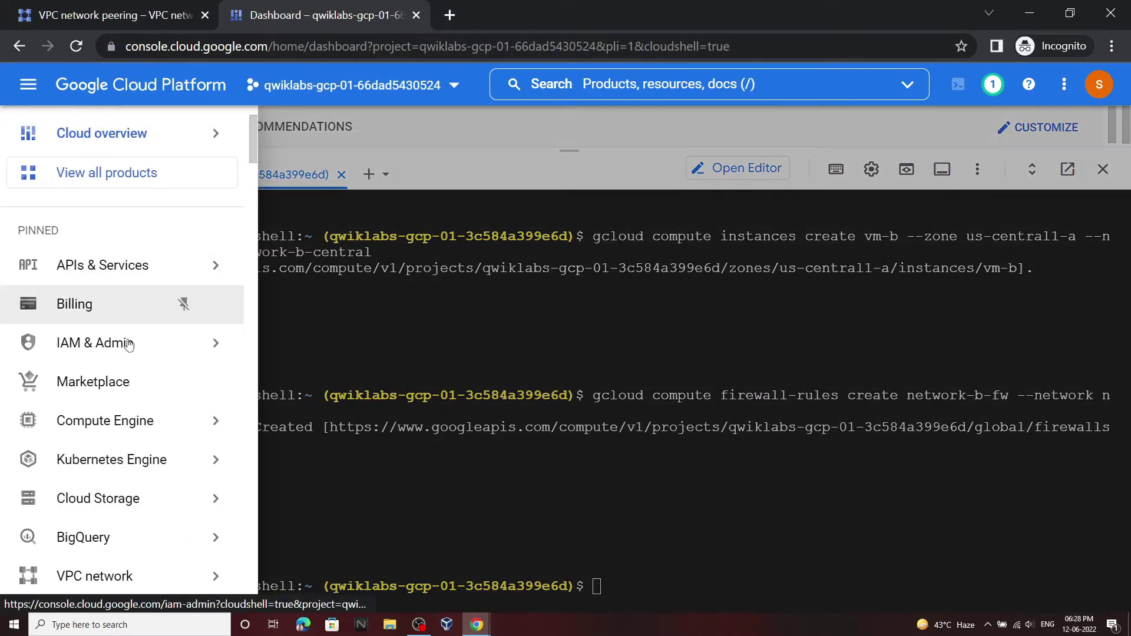
{"action": "mouse_move", "coordinate": [180, 575]}
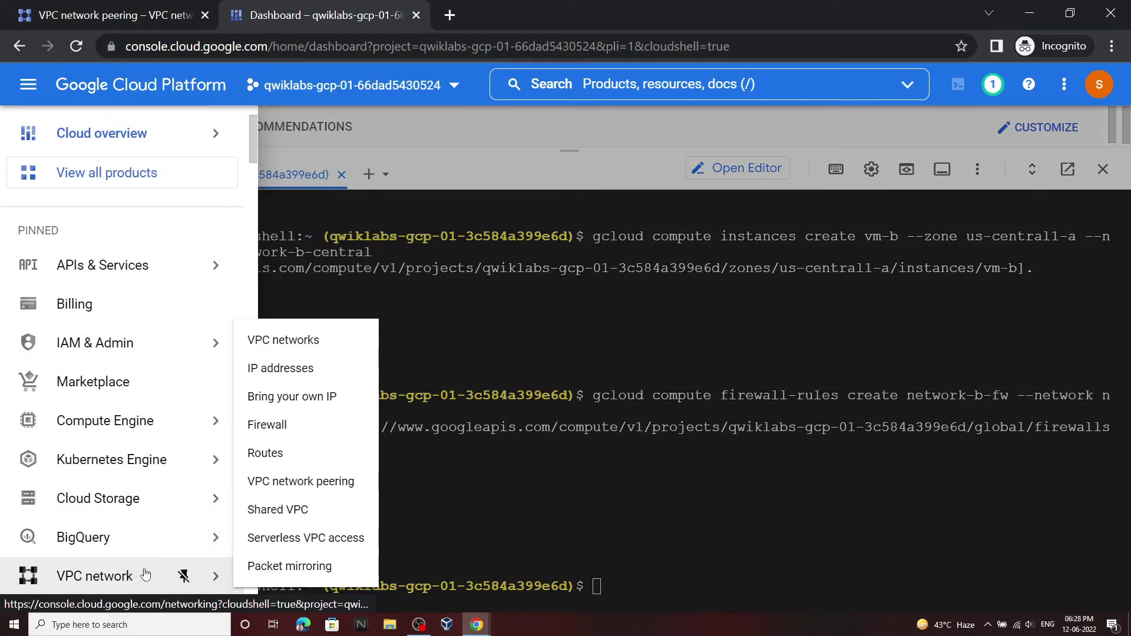
{"action": "left_click", "coordinate": [315, 479]}
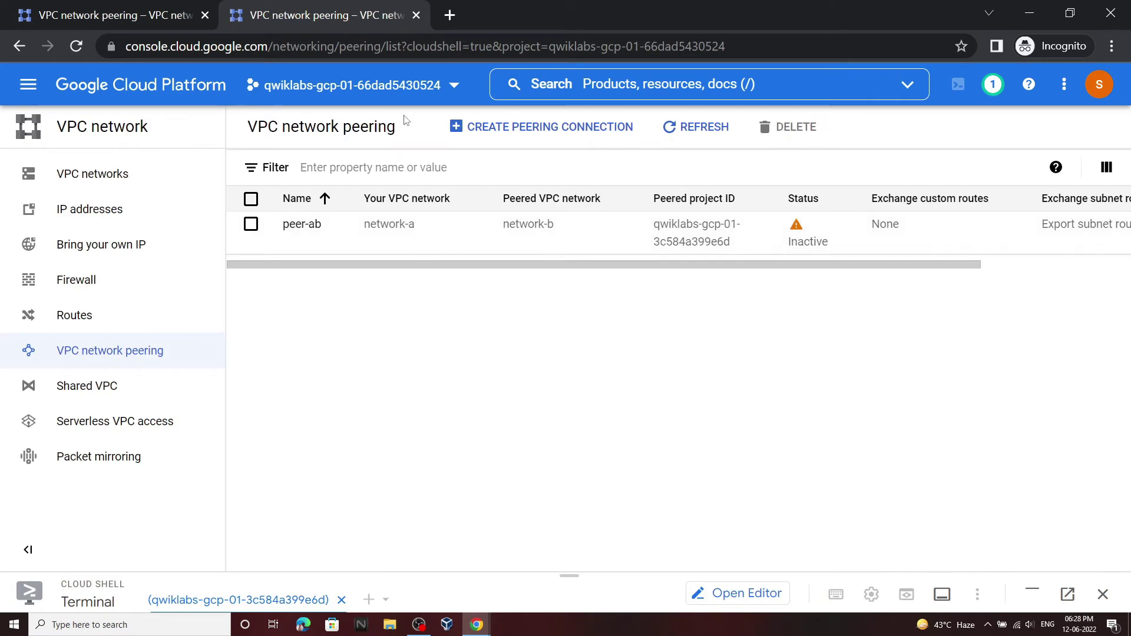
Switch the second console tab to the project qwiklabs-gcp-01-3c584a399e6d, checking it against GCP Project ID 2 from the lab page
{"action": "left_click", "coordinate": [377, 87]}
{"action": "left_click", "coordinate": [437, 205]}
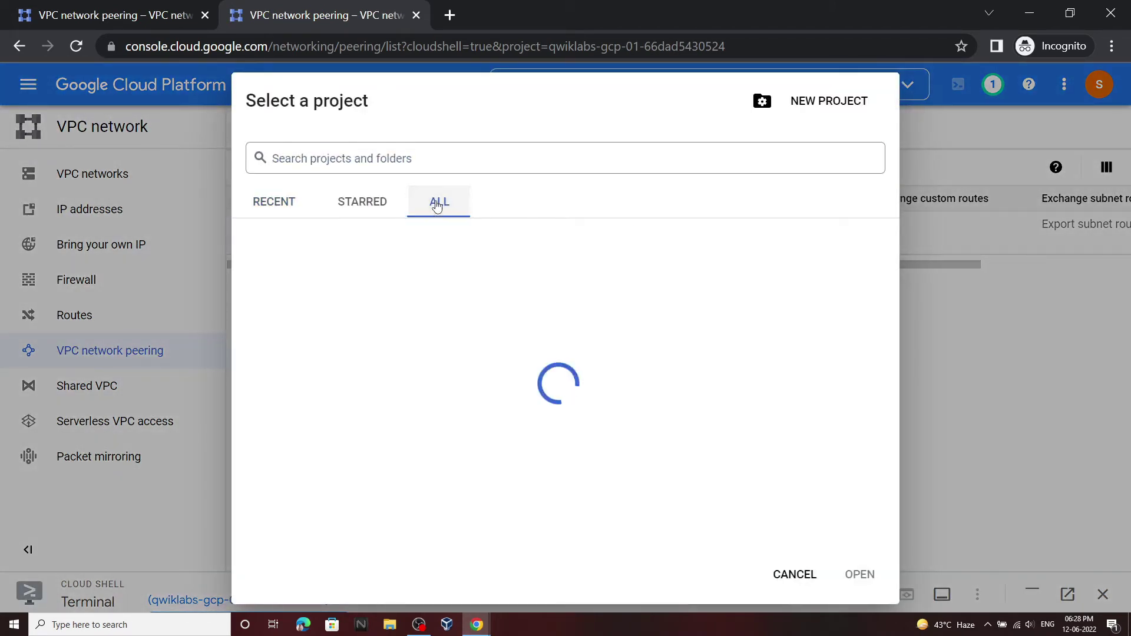
{"action": "mouse_move", "coordinate": [478, 624]}
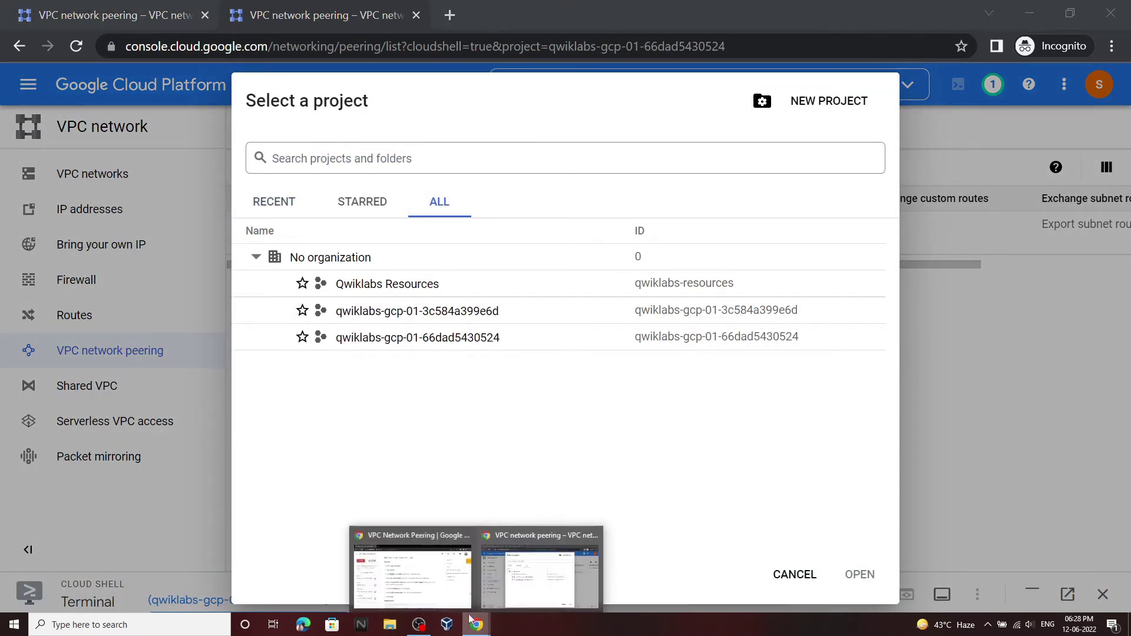
{"action": "left_click", "coordinate": [415, 565]}
{"action": "left_click", "coordinate": [204, 517]}
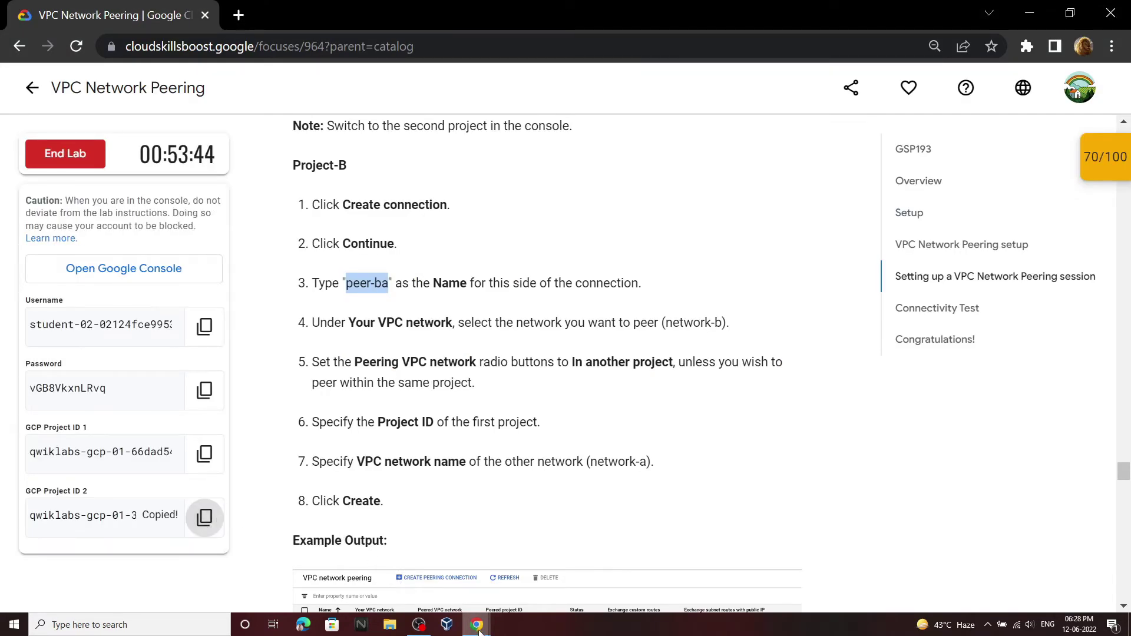
{"action": "left_click", "coordinate": [503, 586]}
{"action": "left_click", "coordinate": [451, 14]}
{"action": "key", "text": "ctrl+v"}
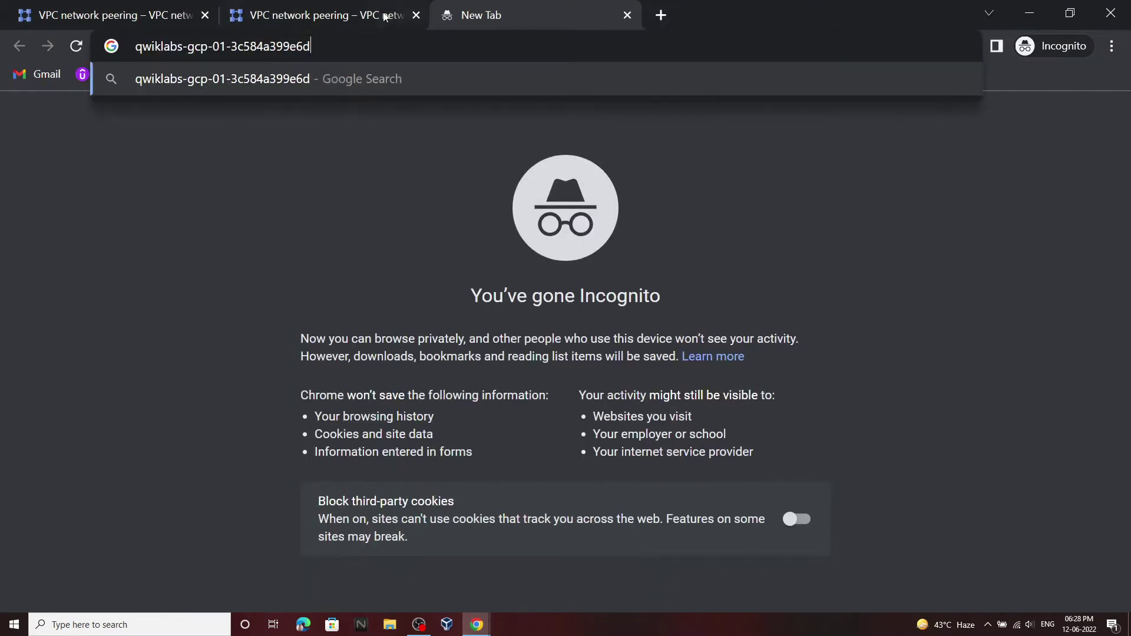
{"action": "left_click", "coordinate": [330, 15]}
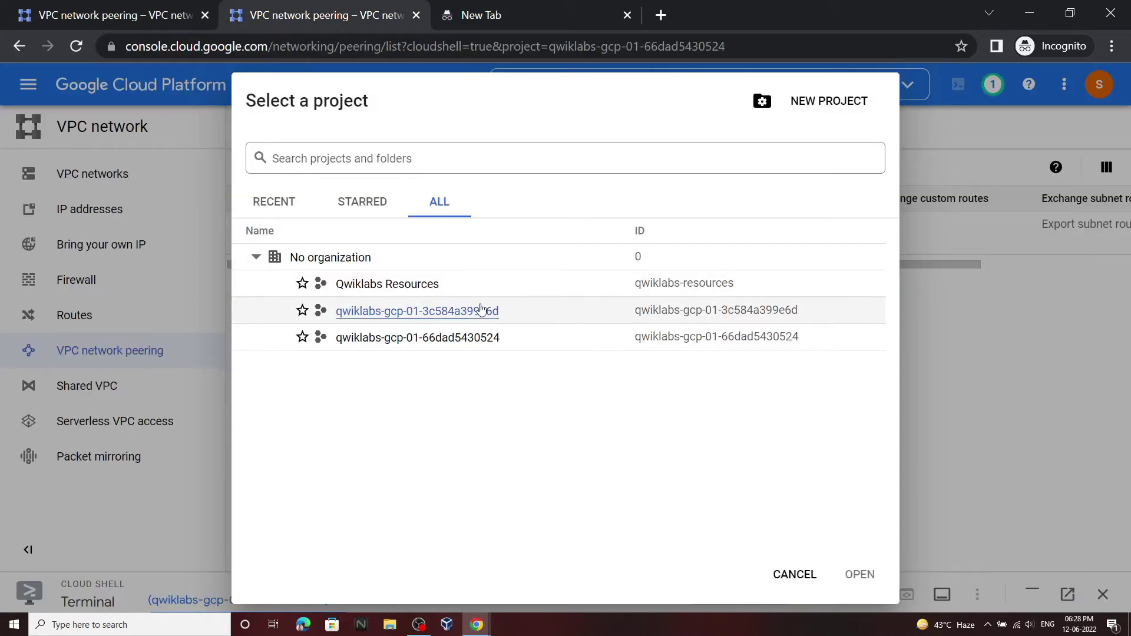
{"action": "left_click", "coordinate": [463, 311]}
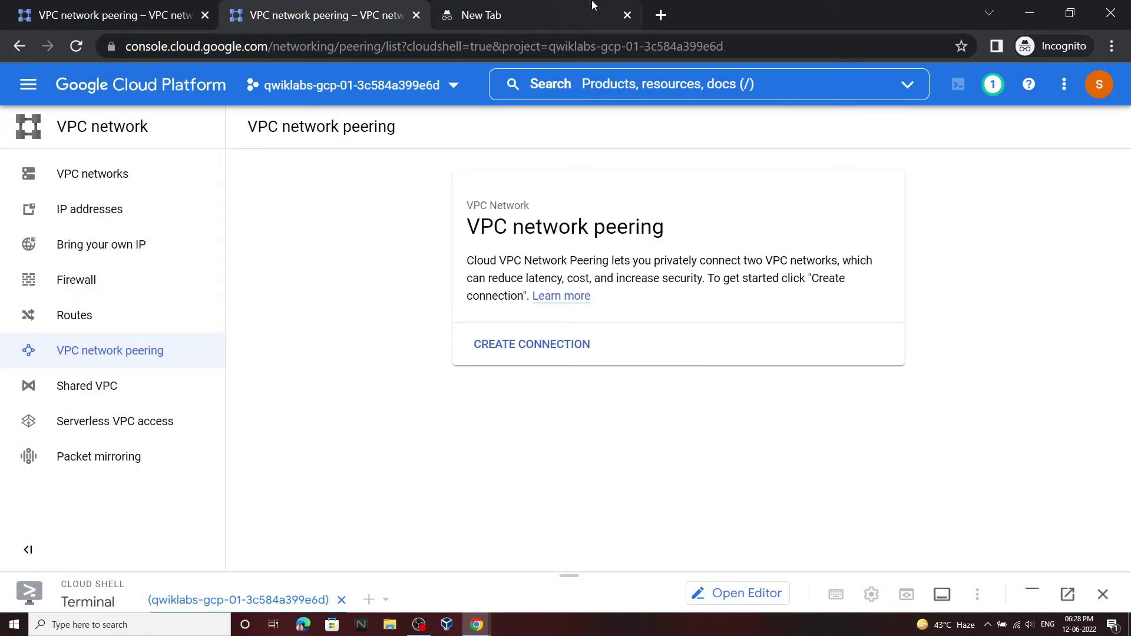
{"action": "left_click", "coordinate": [627, 14]}
Start a new VPC peering connection in the second project and name it peer-ba
{"action": "left_click", "coordinate": [552, 344]}
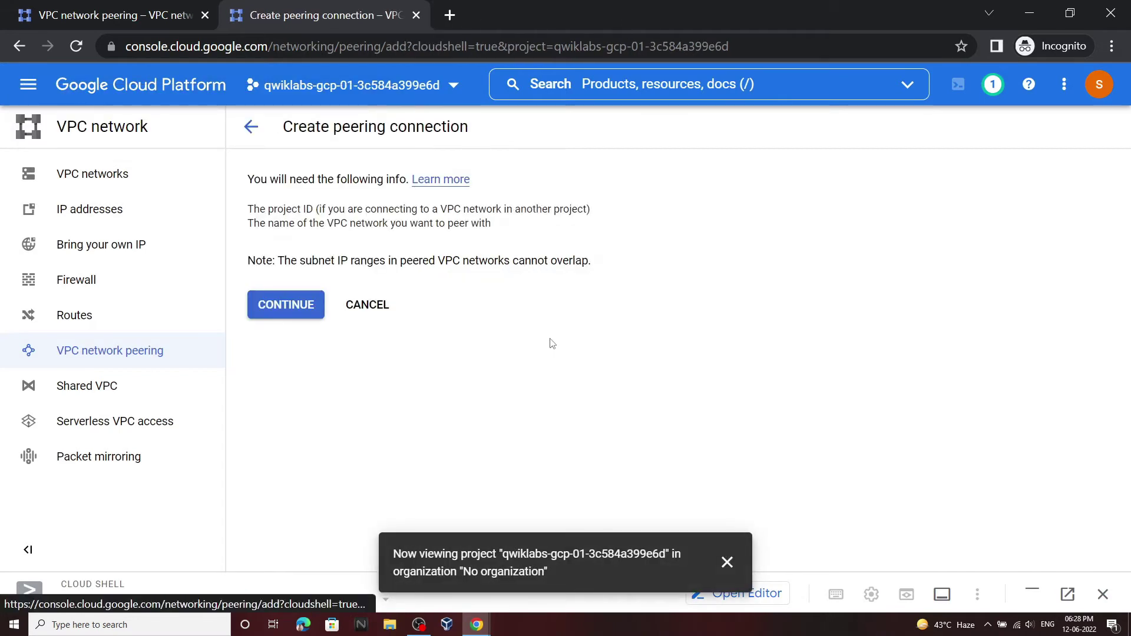
{"action": "left_click", "coordinate": [321, 305]}
{"action": "left_click", "coordinate": [727, 562]}
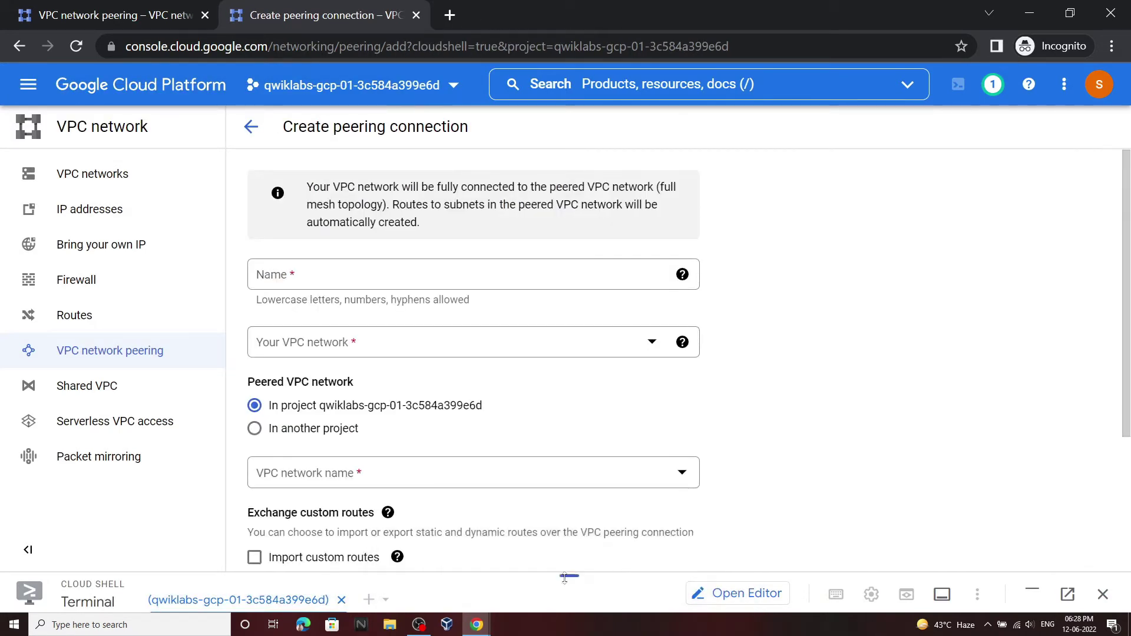
{"action": "left_click", "coordinate": [478, 624]}
{"action": "left_click", "coordinate": [411, 567]}
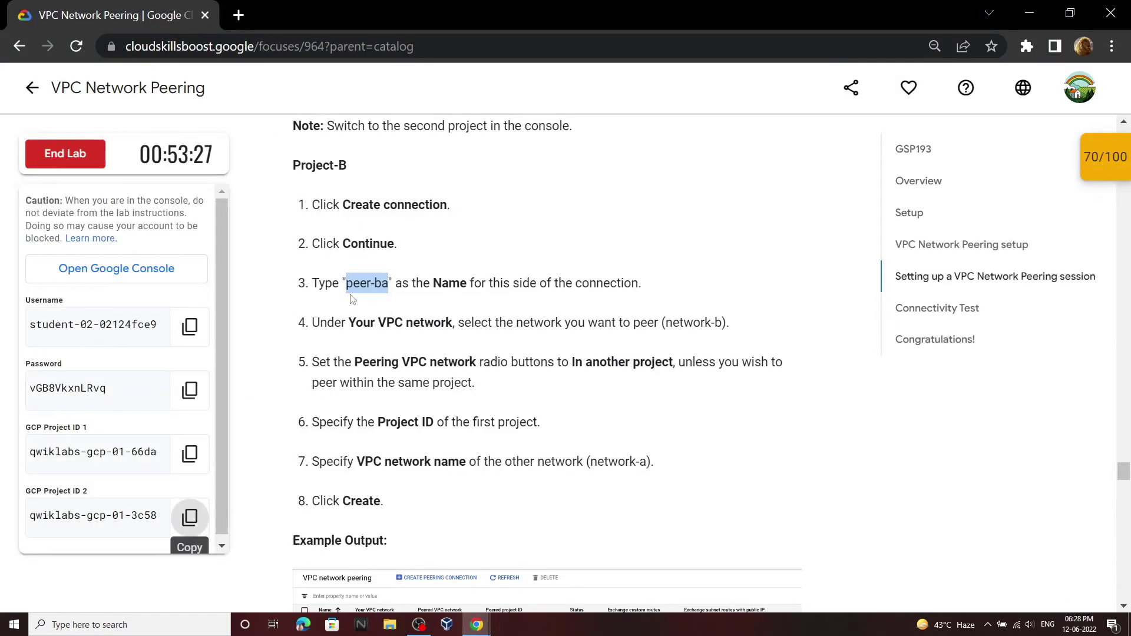
{"action": "left_click", "coordinate": [477, 625]}
{"action": "left_click", "coordinate": [544, 567]}
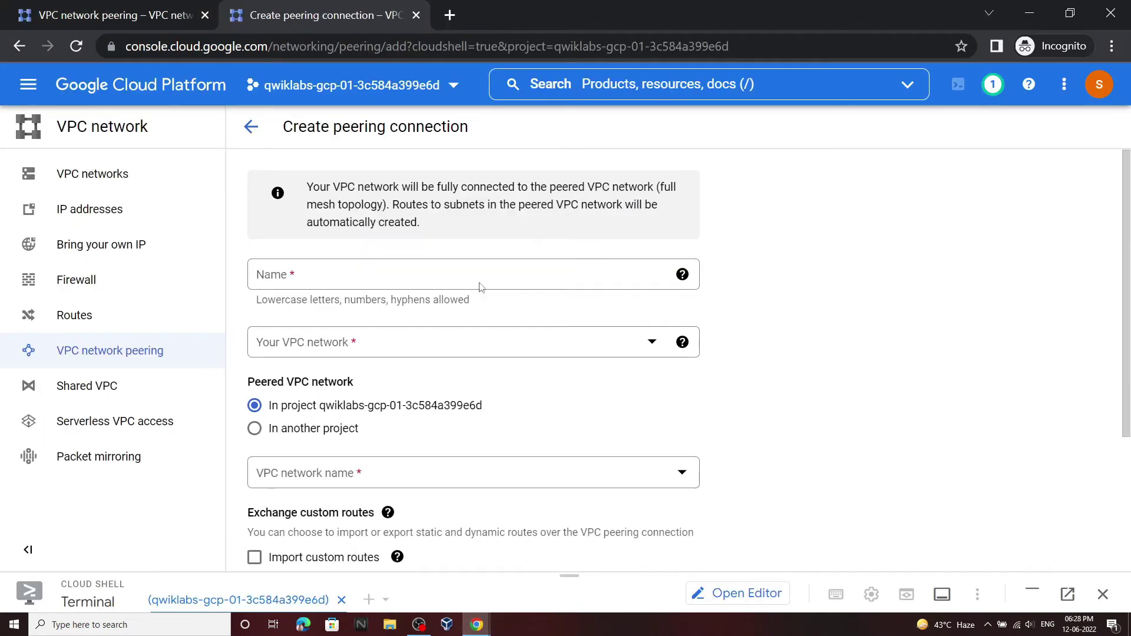
{"action": "left_click", "coordinate": [470, 270]}
{"action": "key", "text": "ctrl+v"}
Choose network-b as your VPC network and set the peered VPC network to "In another project"
{"action": "left_click", "coordinate": [444, 341]}
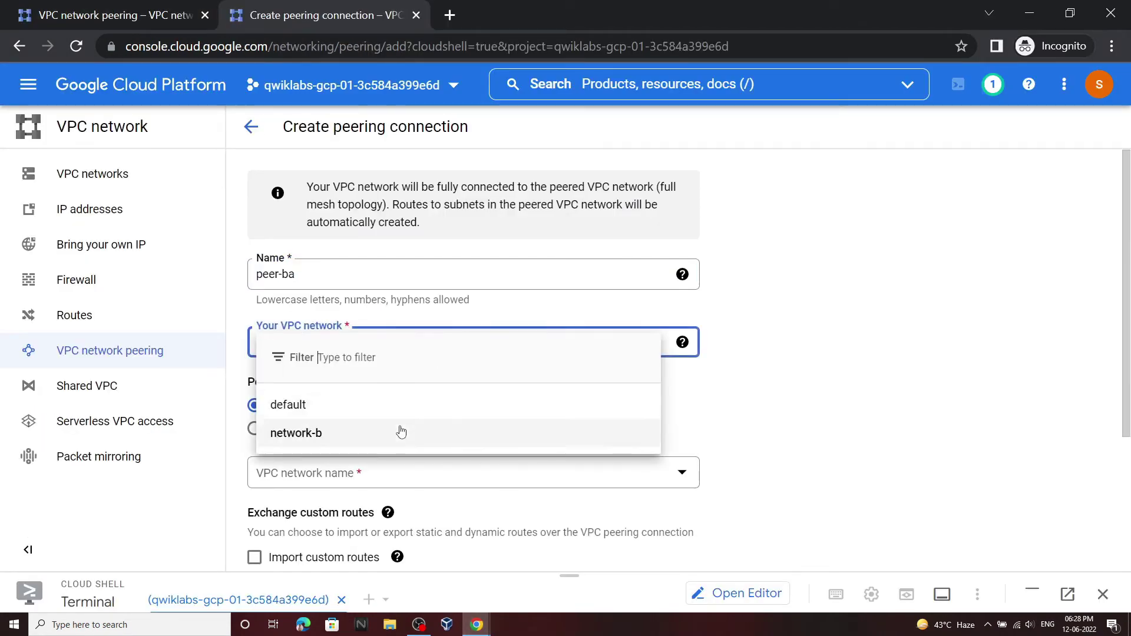
{"action": "left_click", "coordinate": [399, 429]}
{"action": "scroll", "coordinate": [502, 311], "scroll_direction": "down", "scroll_amount": 1}
{"action": "left_click", "coordinate": [318, 340]}
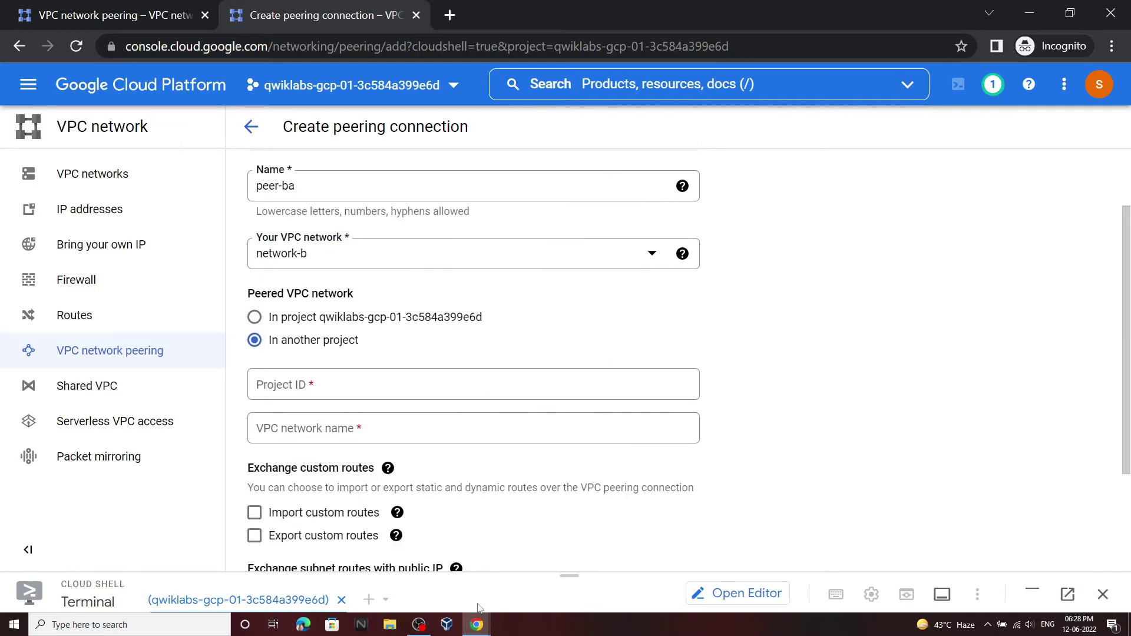
Fill in the peered network's Project ID with GCP Project ID 1 copied from the lab page
{"action": "mouse_move", "coordinate": [477, 623]}
{"action": "left_click", "coordinate": [410, 567]}
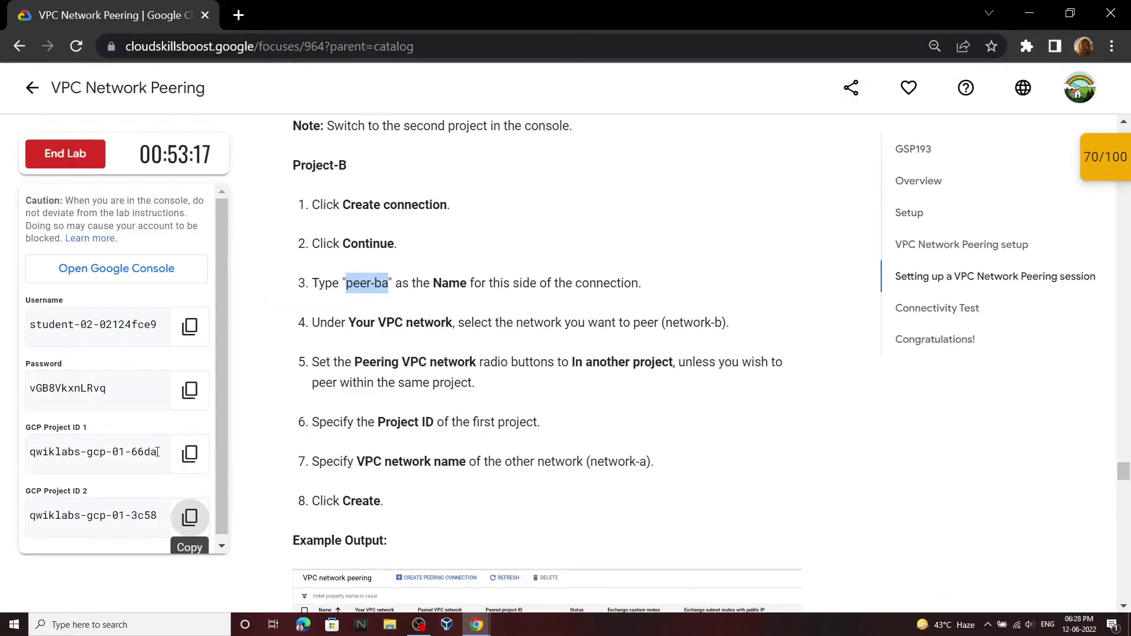
{"action": "left_click", "coordinate": [203, 454]}
{"action": "mouse_move", "coordinate": [472, 623]}
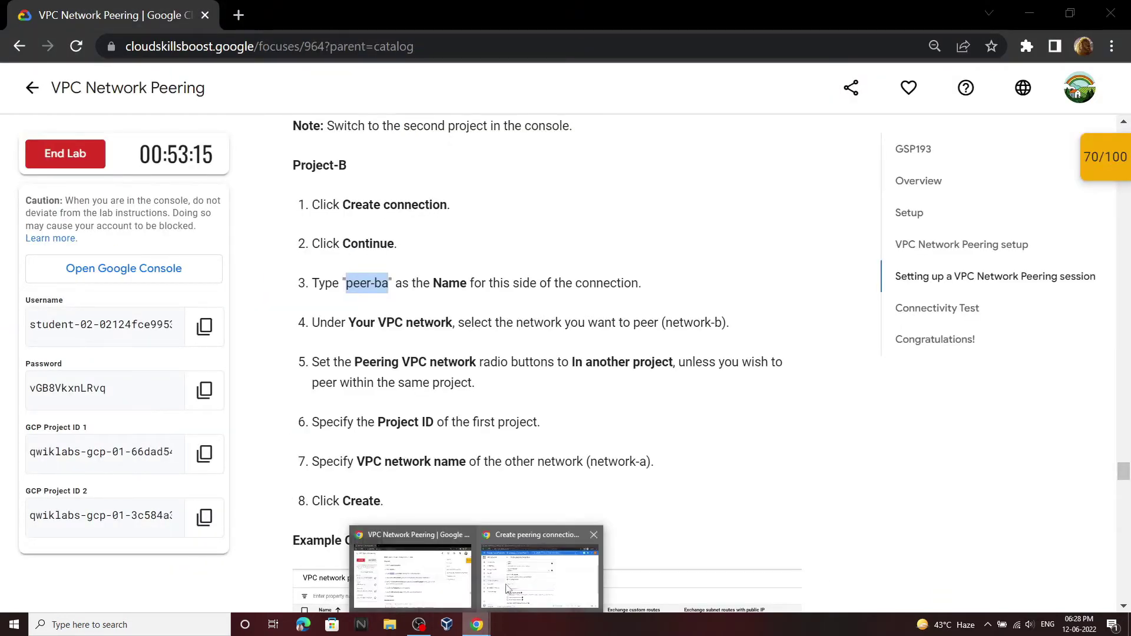
{"action": "left_click", "coordinate": [534, 567]}
{"action": "scroll", "coordinate": [496, 304], "scroll_direction": "down", "scroll_amount": 3}
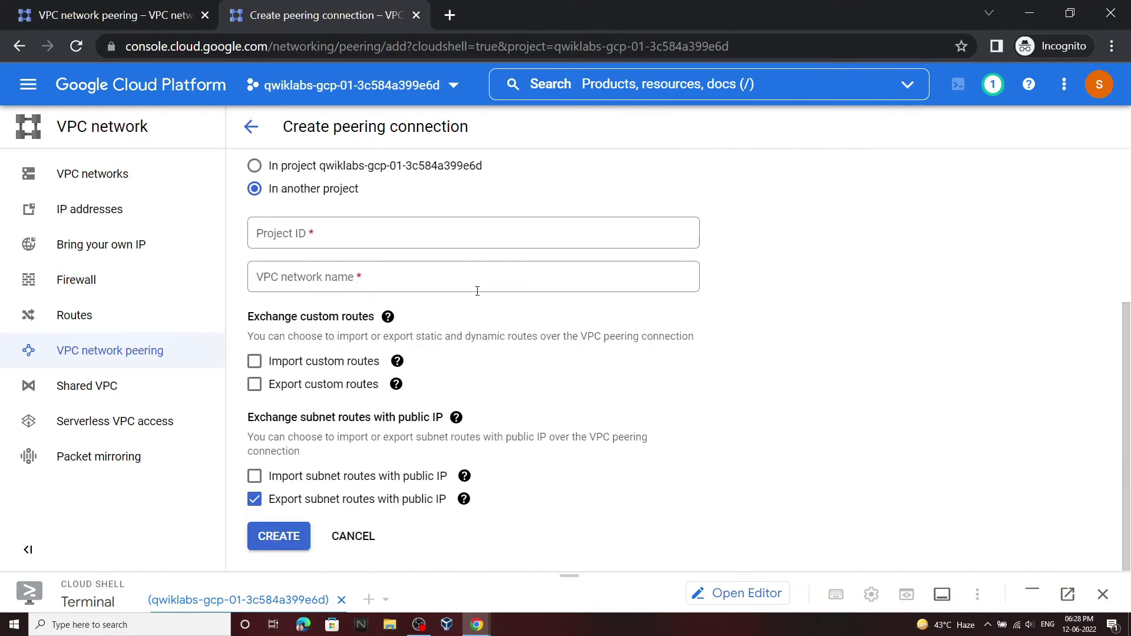
{"action": "scroll", "coordinate": [477, 291], "scroll_direction": "up", "scroll_amount": 3}
{"action": "left_click", "coordinate": [435, 418]}
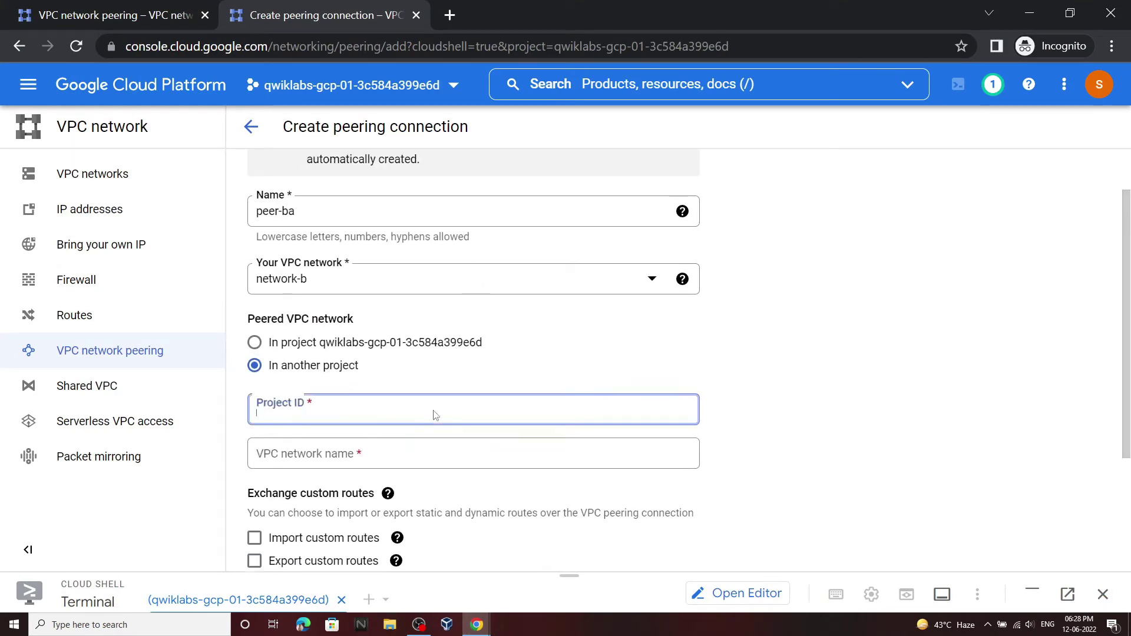
{"action": "key", "text": "ctrl+v"}
Copy network-a from the lab instructions into the VPC network name, create the peering connection and refresh the peering list
{"action": "scroll", "coordinate": [471, 377], "scroll_direction": "down", "scroll_amount": 1}
{"action": "left_click", "coordinate": [466, 375]}
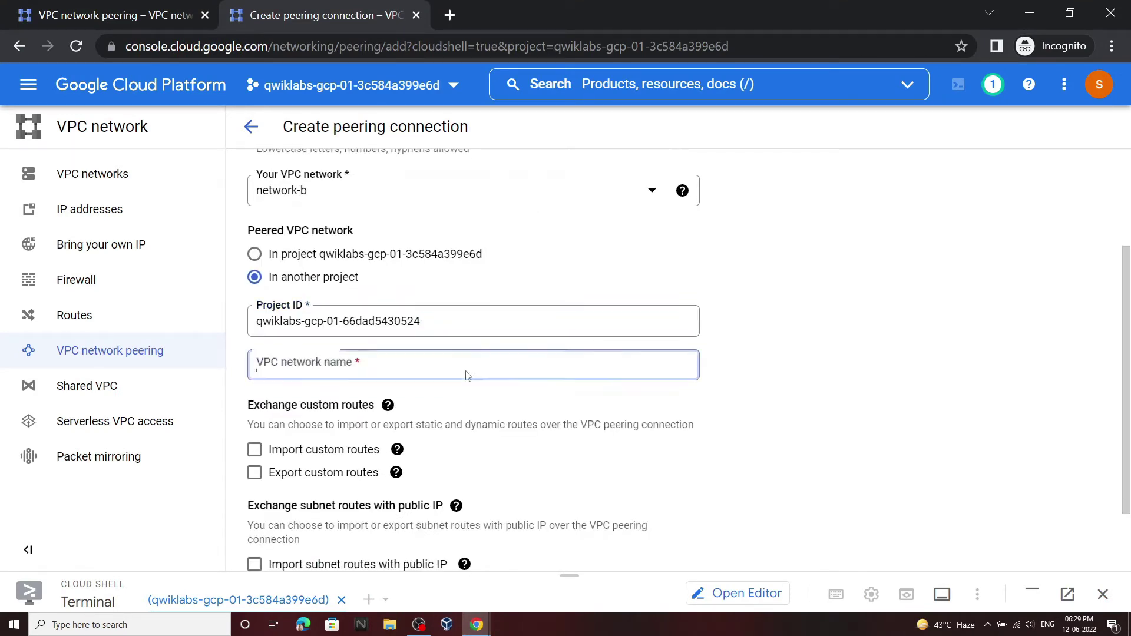
{"action": "left_click", "coordinate": [478, 625]}
{"action": "left_click", "coordinate": [413, 565]}
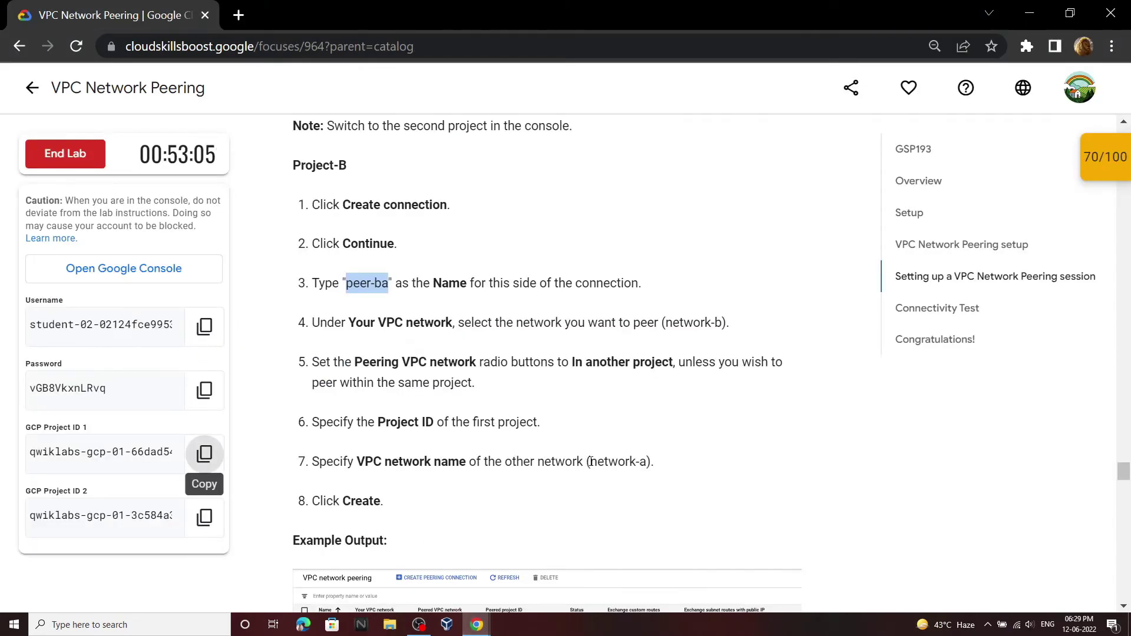
{"action": "left_click_drag", "start_coordinate": [591, 461], "coordinate": [647, 463]}
{"action": "left_click", "coordinate": [477, 625]}
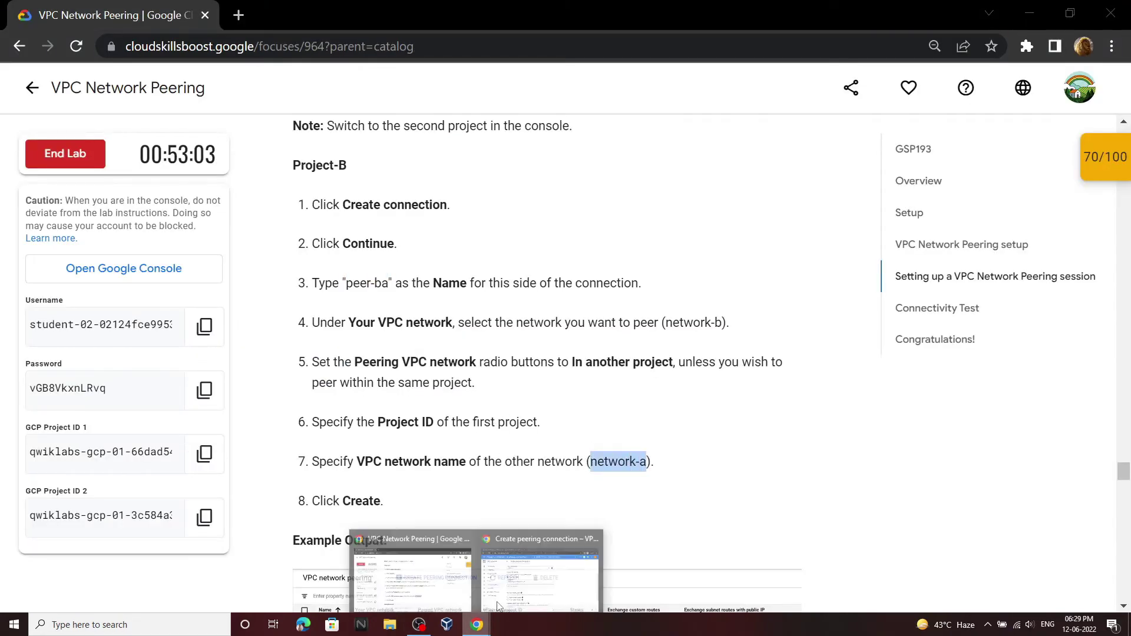
{"action": "left_click", "coordinate": [778, 559]}
{"action": "left_click", "coordinate": [417, 364]}
{"action": "key", "text": "ctrl+v"}
{"action": "scroll", "coordinate": [417, 367], "scroll_direction": "down", "scroll_amount": 2}
{"action": "left_click", "coordinate": [318, 501]}
{"action": "left_click", "coordinate": [278, 536]}
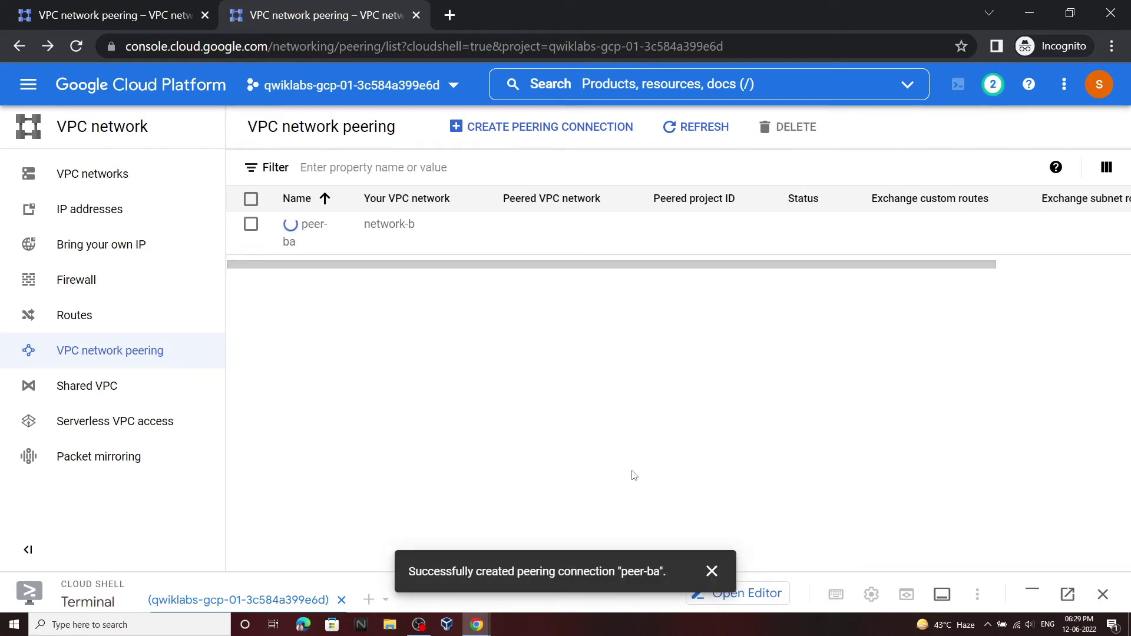
{"action": "left_click", "coordinate": [713, 572]}
{"action": "left_click", "coordinate": [696, 121]}
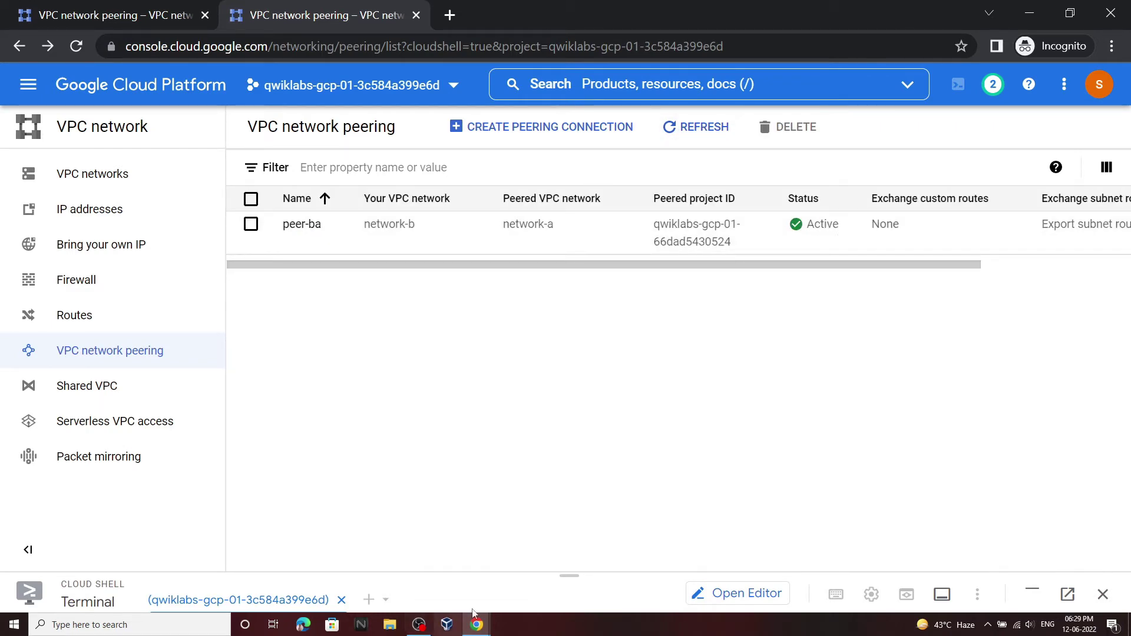
Copy the "gcloud compute routes list --project" command from the lab instructions into the second project's Cloud Shell without its project placeholder
{"action": "mouse_move", "coordinate": [477, 625]}
{"action": "left_click", "coordinate": [409, 574]}
{"action": "scroll", "coordinate": [460, 356], "scroll_direction": "down", "scroll_amount": 5}
{"action": "scroll", "coordinate": [460, 356], "scroll_direction": "down", "scroll_amount": 9}
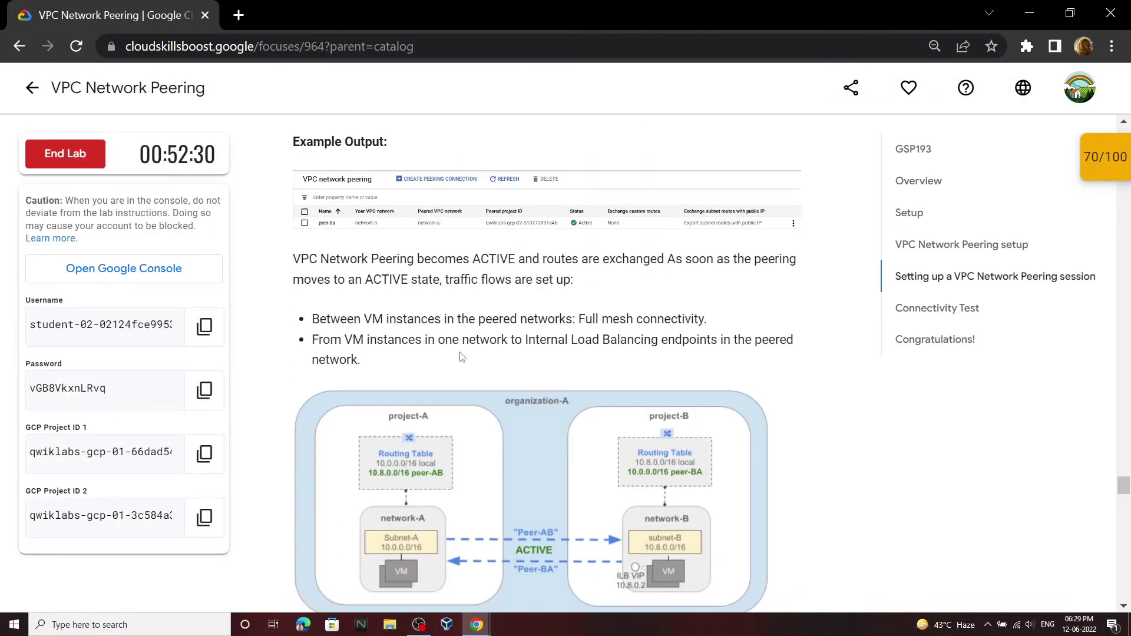
{"action": "scroll", "coordinate": [674, 275], "scroll_direction": "up", "scroll_amount": 2}
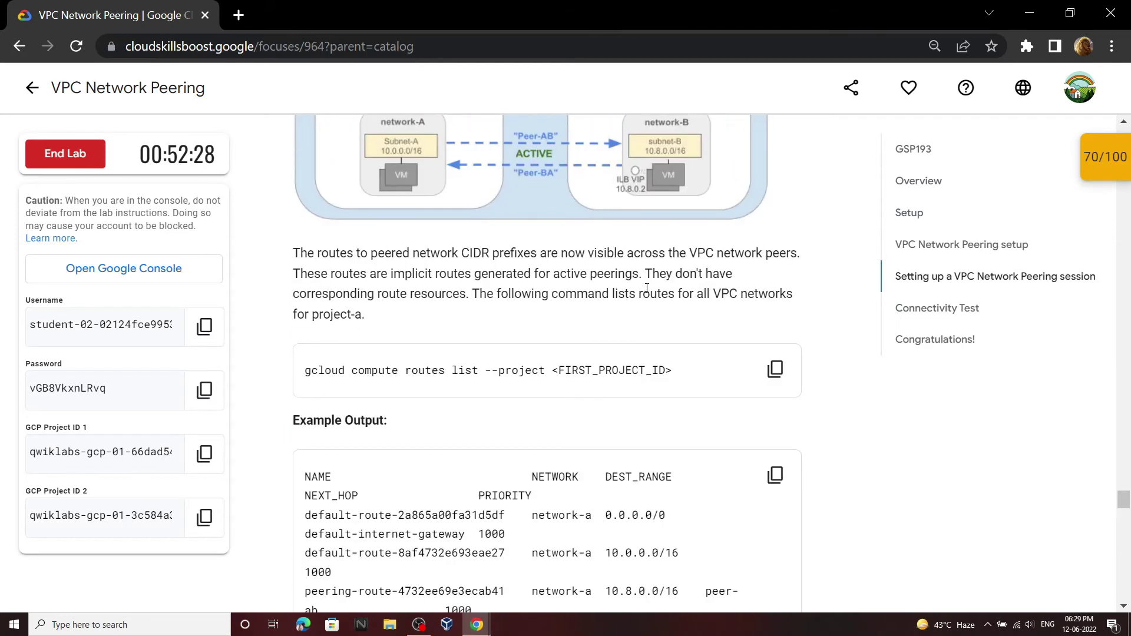
{"action": "left_click", "coordinate": [776, 367]}
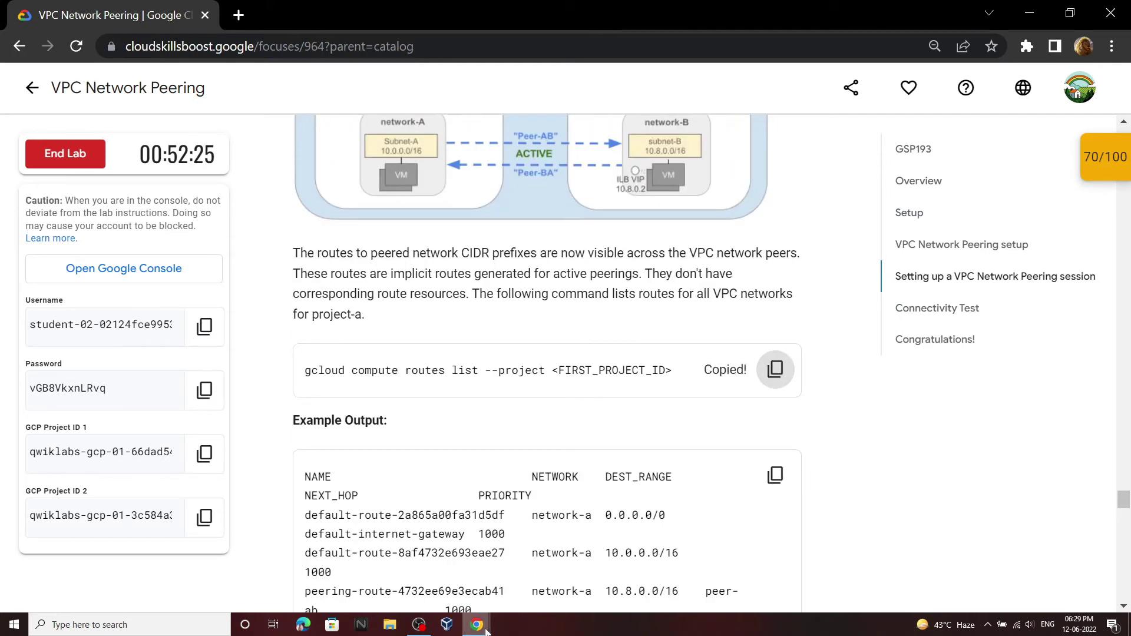
{"action": "mouse_move", "coordinate": [477, 625]}
{"action": "left_click", "coordinate": [564, 575]}
{"action": "left_click", "coordinate": [564, 576]}
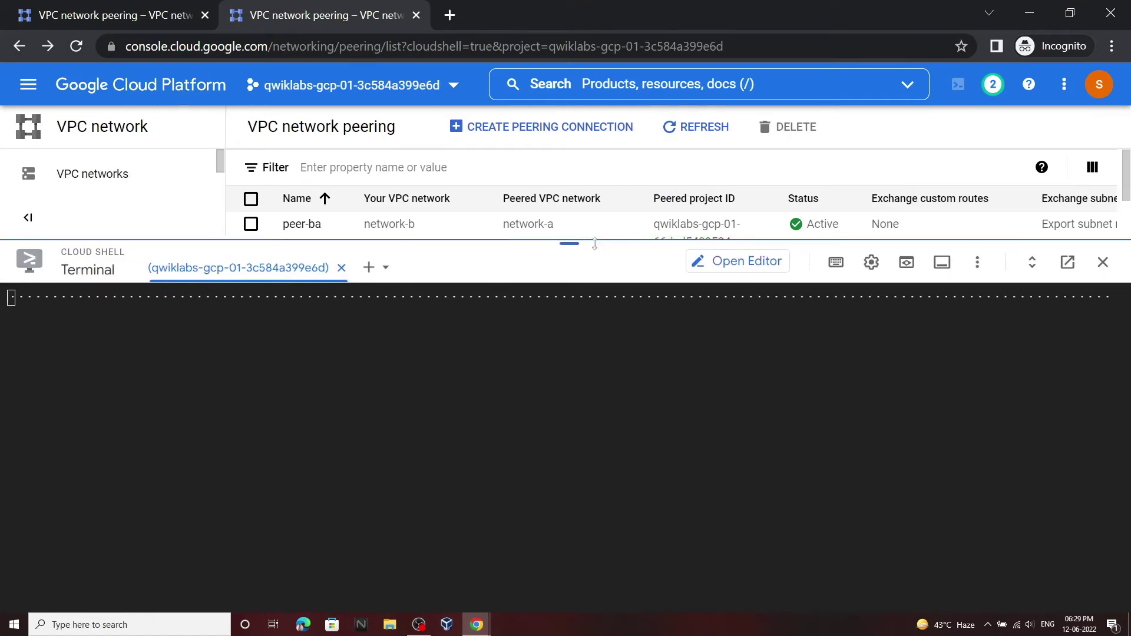
{"action": "key", "text": "ctrl+v"}
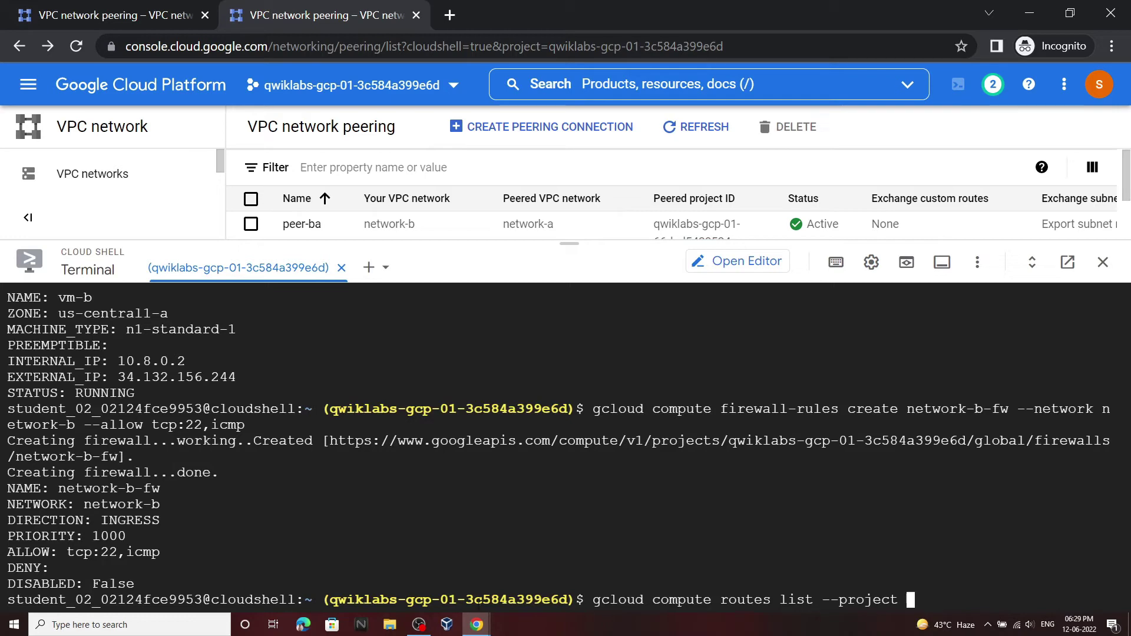
Complete the routes list command with GCP Project ID 1 from the lab page and run it
{"action": "mouse_move", "coordinate": [477, 624]}
{"action": "left_click", "coordinate": [412, 569]}
{"action": "left_click", "coordinate": [204, 453]}
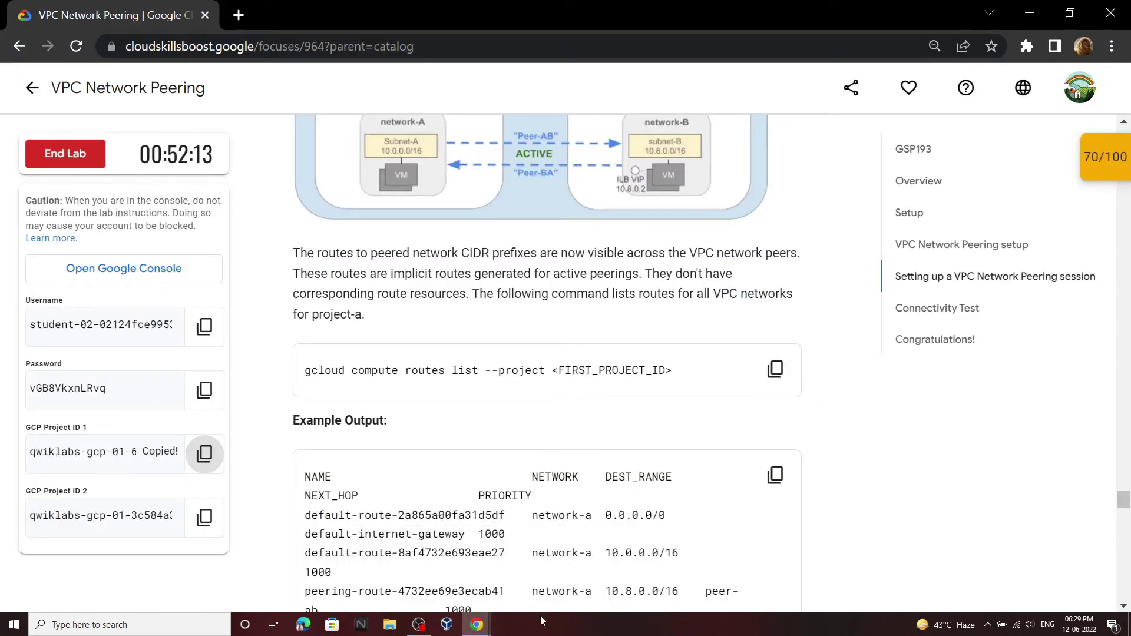
{"action": "left_click", "coordinate": [473, 630]}
{"action": "key", "text": "ctrl+v"}
{"action": "key", "text": "Return"}
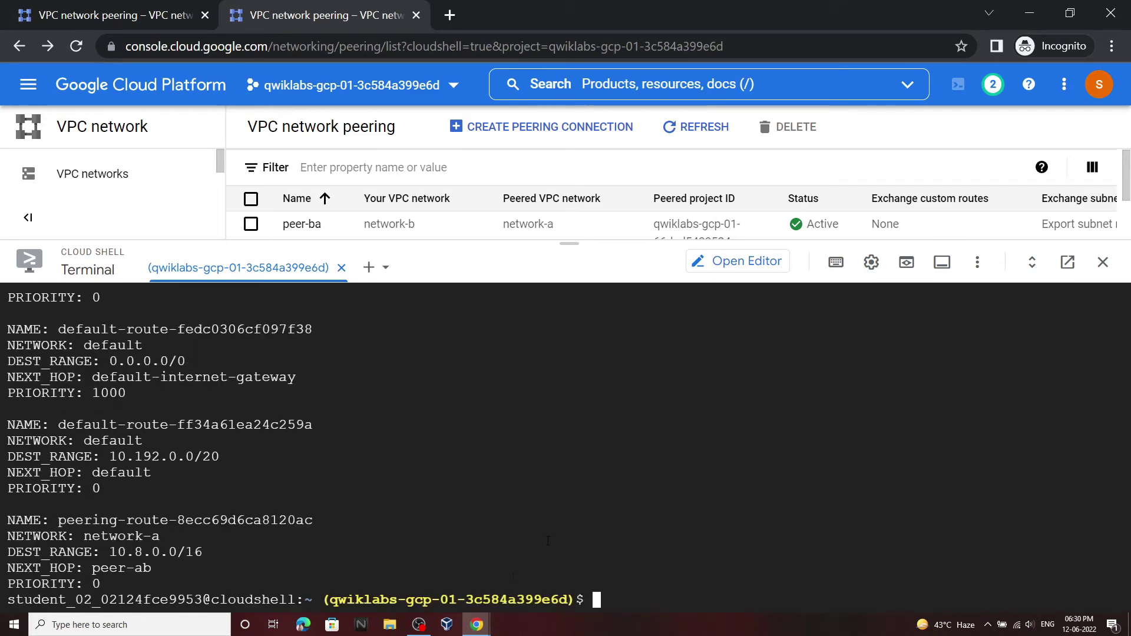
Check the lab progress for the objective "Peer network-b with network-a"
{"action": "left_click", "coordinate": [412, 568]}
{"action": "scroll", "coordinate": [478, 412], "scroll_direction": "down", "scroll_amount": 4}
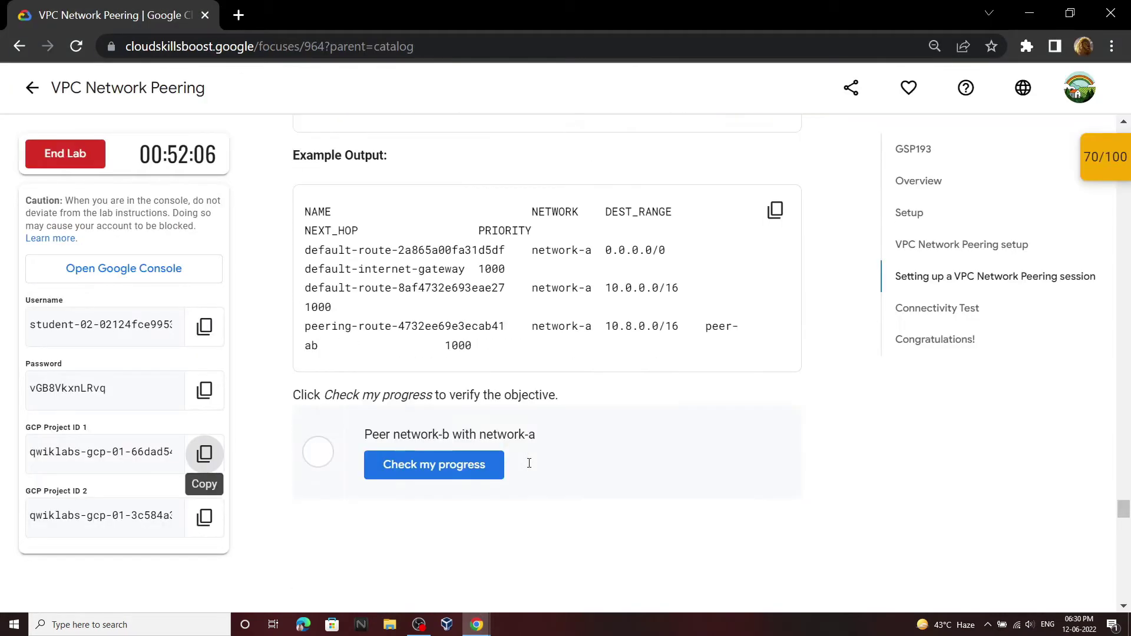
{"action": "left_click", "coordinate": [477, 472]}
Read the Connectivity Test instructions for vm-a and open Compute Engine's VM instances for the first project in the first console tab
{"action": "scroll", "coordinate": [694, 422], "scroll_direction": "down", "scroll_amount": 8}
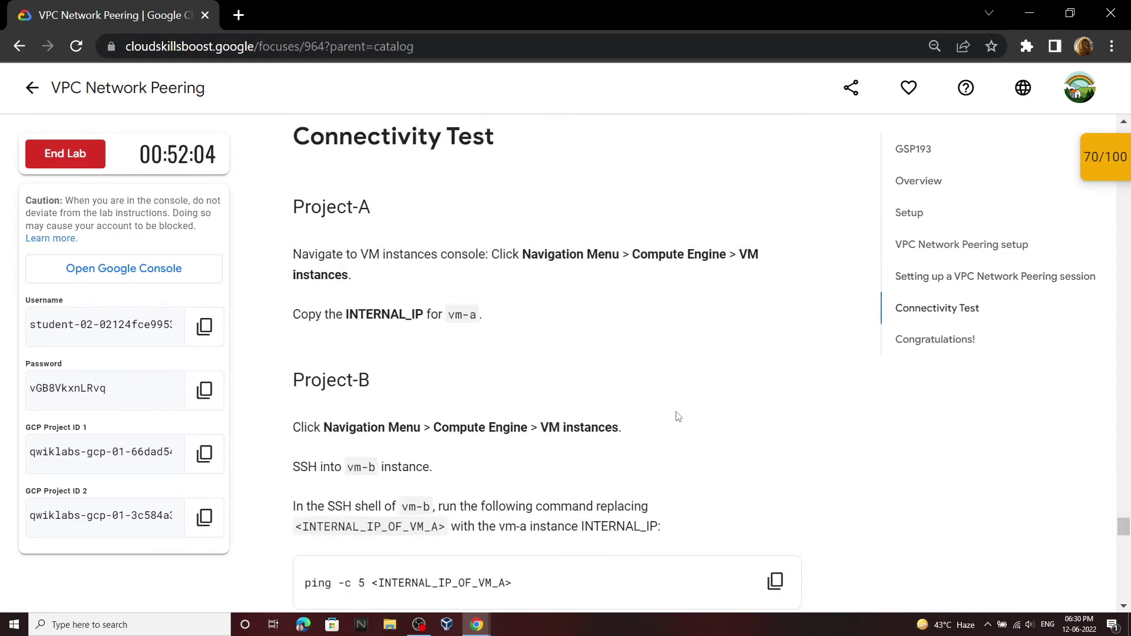
{"action": "left_click_drag", "start_coordinate": [444, 317], "coordinate": [481, 318]}
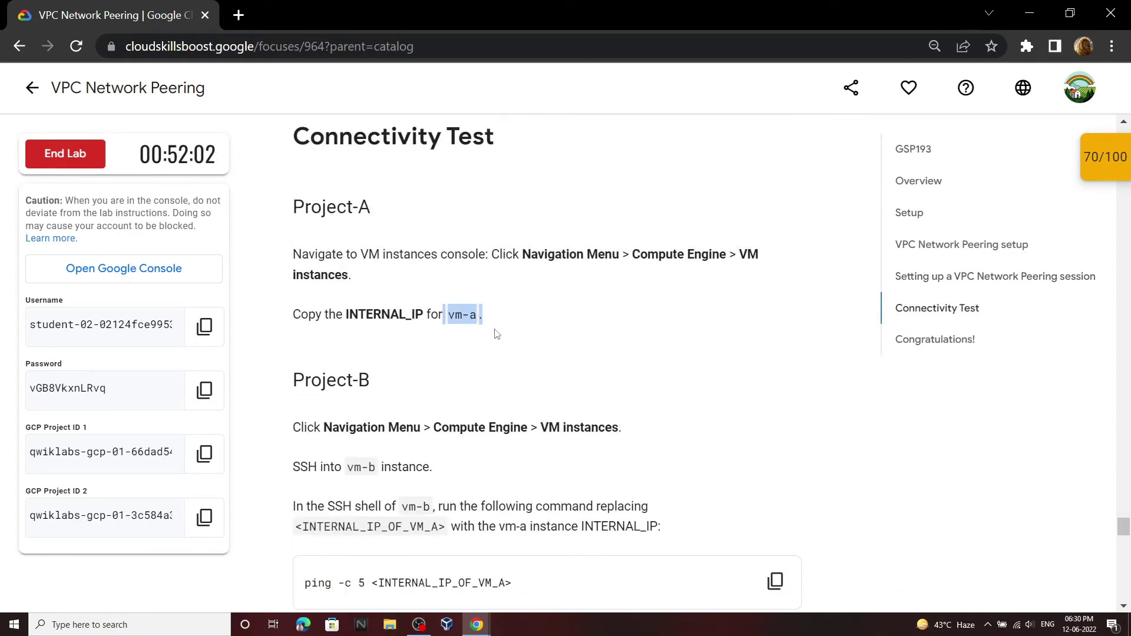
{"action": "mouse_move", "coordinate": [477, 624]}
{"action": "left_click", "coordinate": [518, 577]}
{"action": "left_click", "coordinate": [2, 5]}
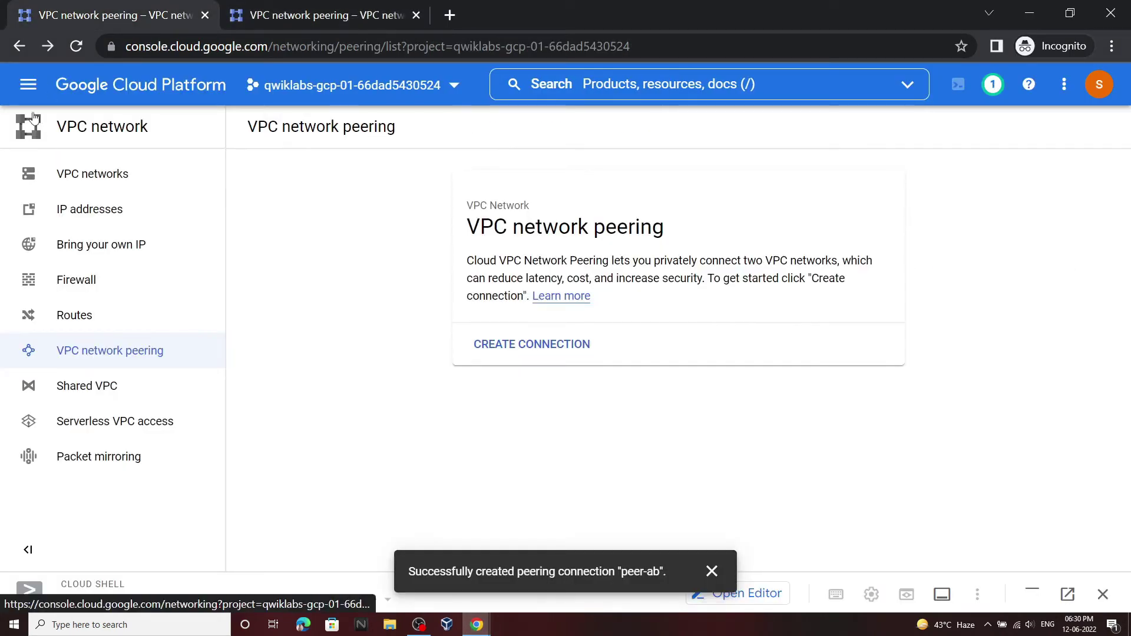
{"action": "left_click", "coordinate": [29, 85]}
{"action": "mouse_move", "coordinate": [105, 428]}
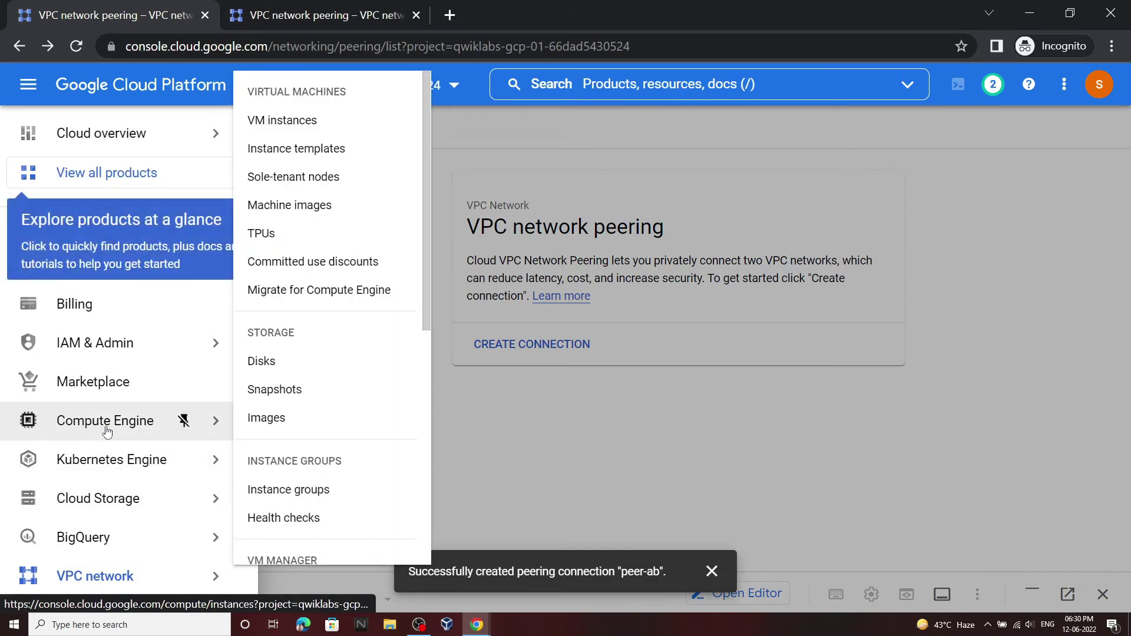
{"action": "left_click", "coordinate": [334, 122]}
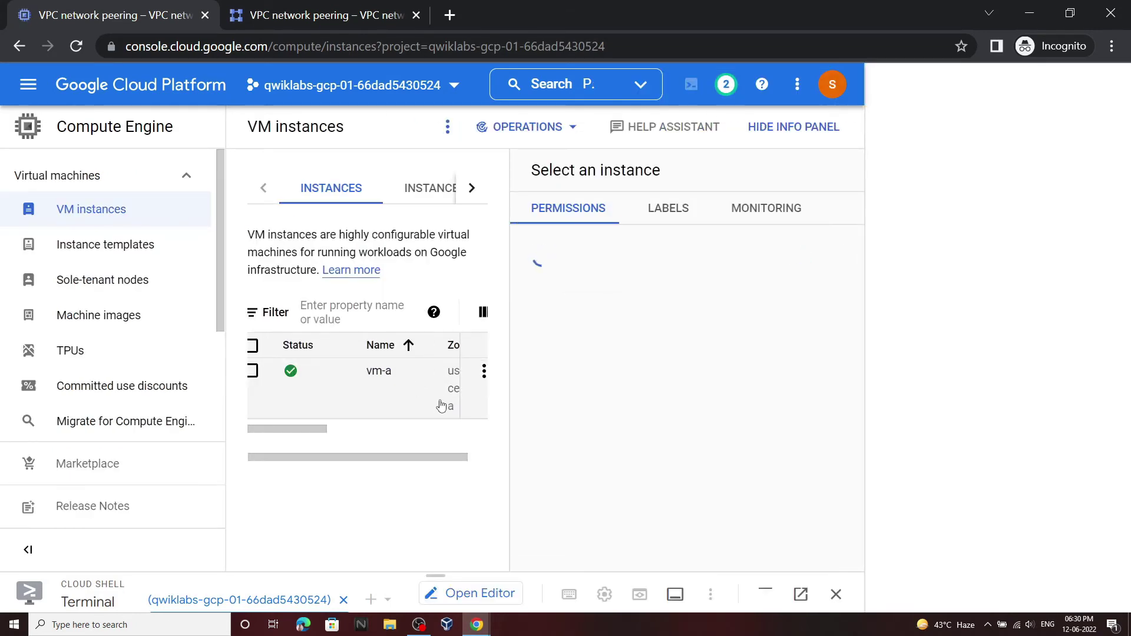
{"action": "left_click", "coordinate": [1106, 86]}
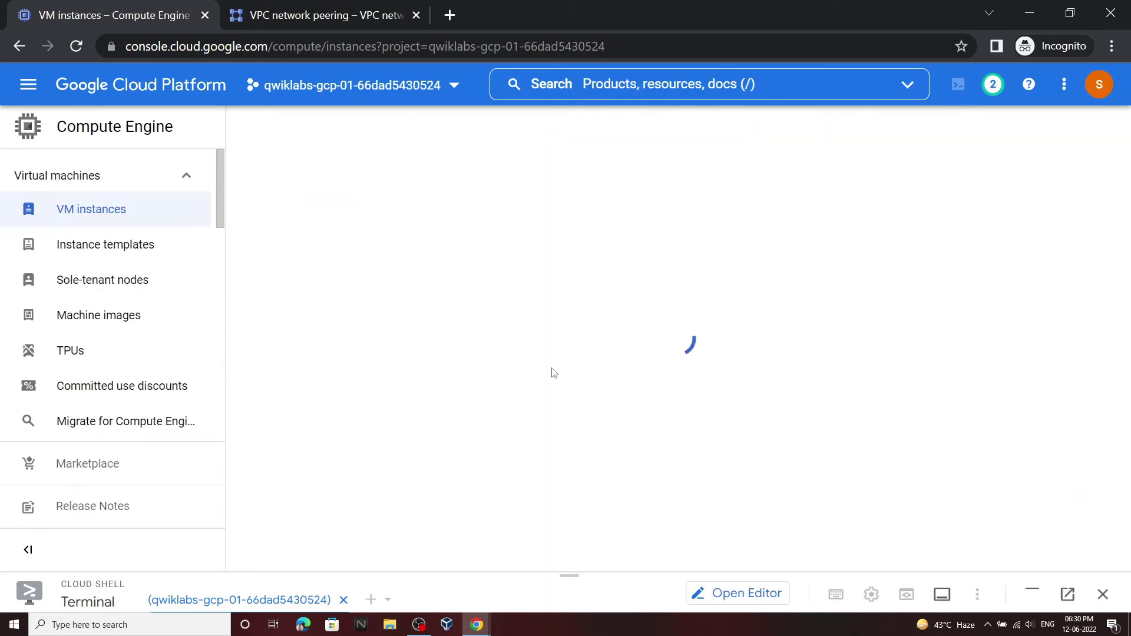
Copy vm-a's internal IP from the VM instances list and note it in a new browser tab as "10.0.0.2 for vm a"
{"action": "scroll", "coordinate": [537, 372], "scroll_direction": "right", "scroll_amount": 2}
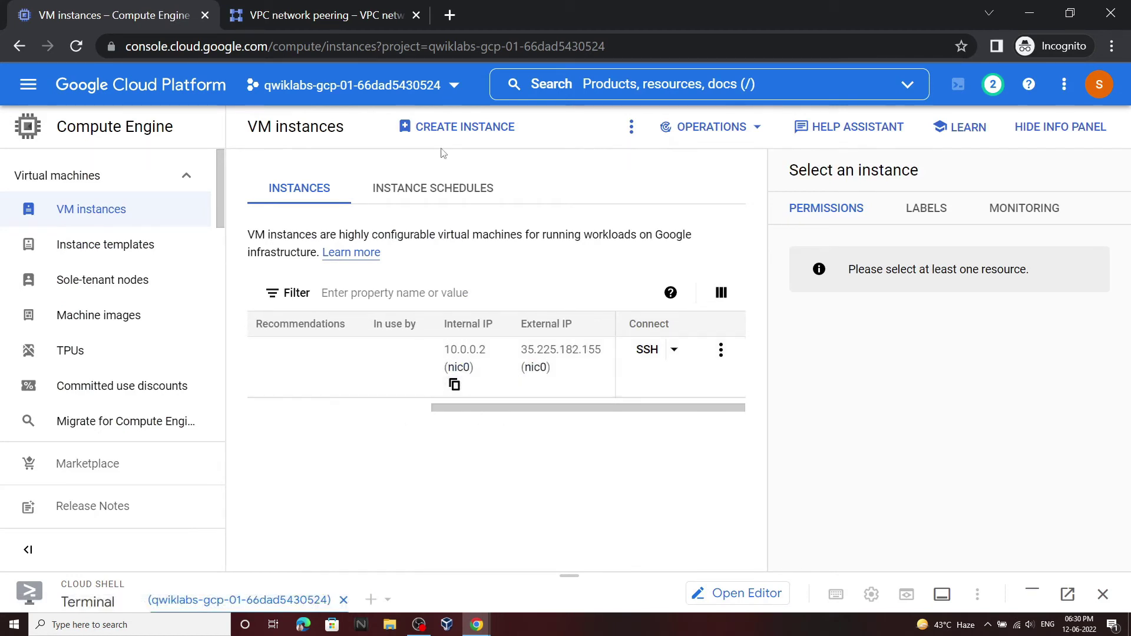
{"action": "left_click", "coordinate": [450, 14]}
{"action": "key", "text": "ctrl+v"}
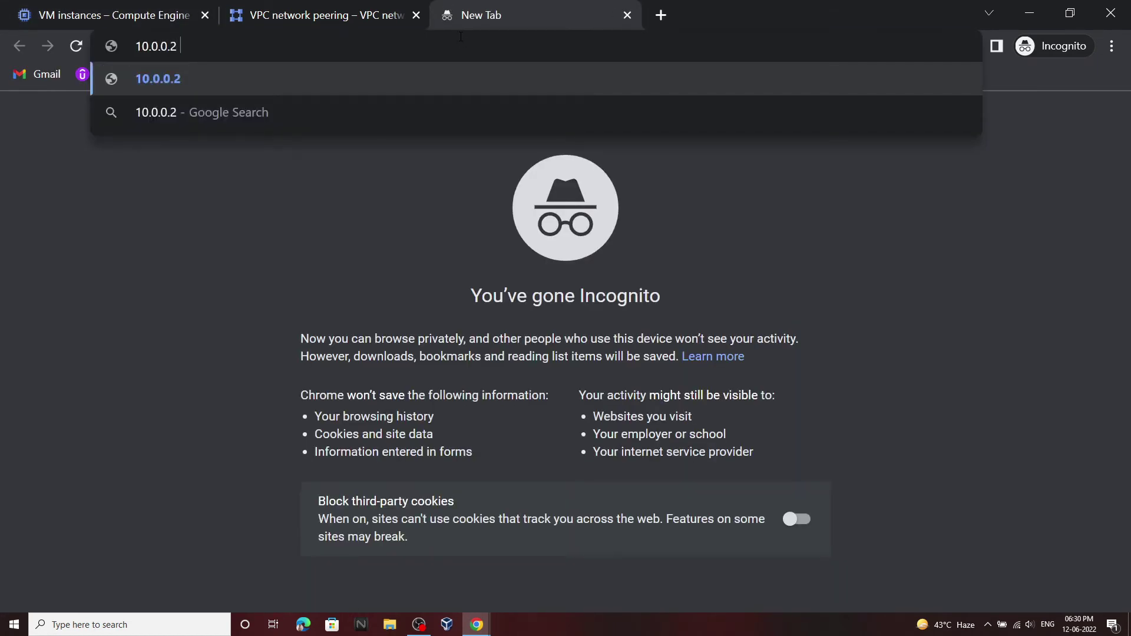
{"action": "type", "text": "for vm a"}
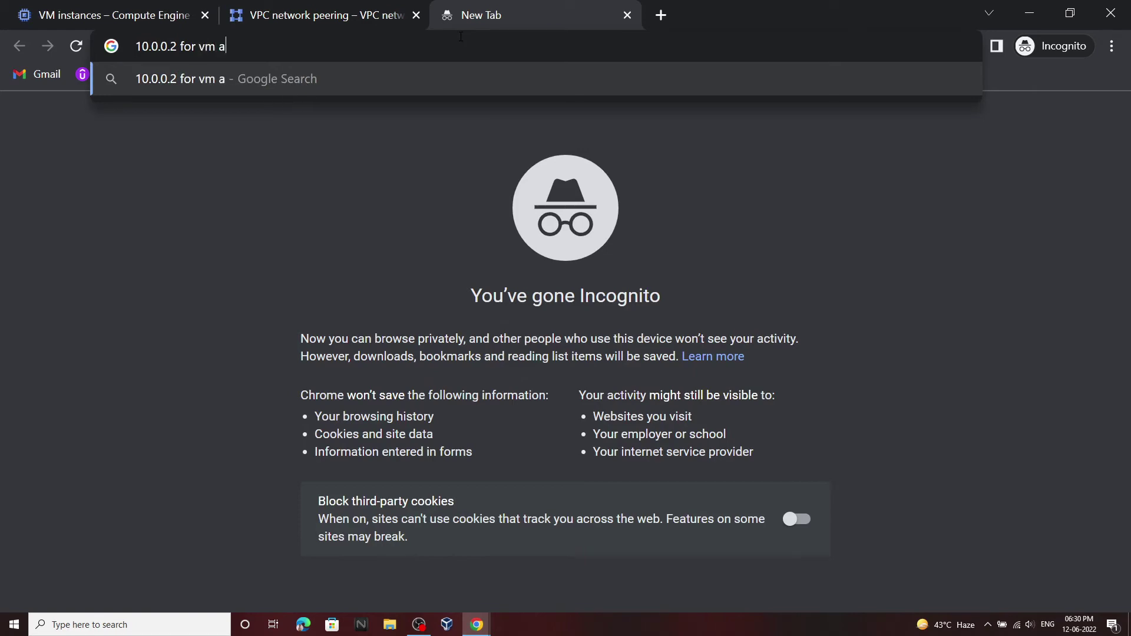
Open Compute Engine's VM instances for the second project and shrink its Cloud Shell terminal out of the way
{"action": "left_click", "coordinate": [164, 14]}
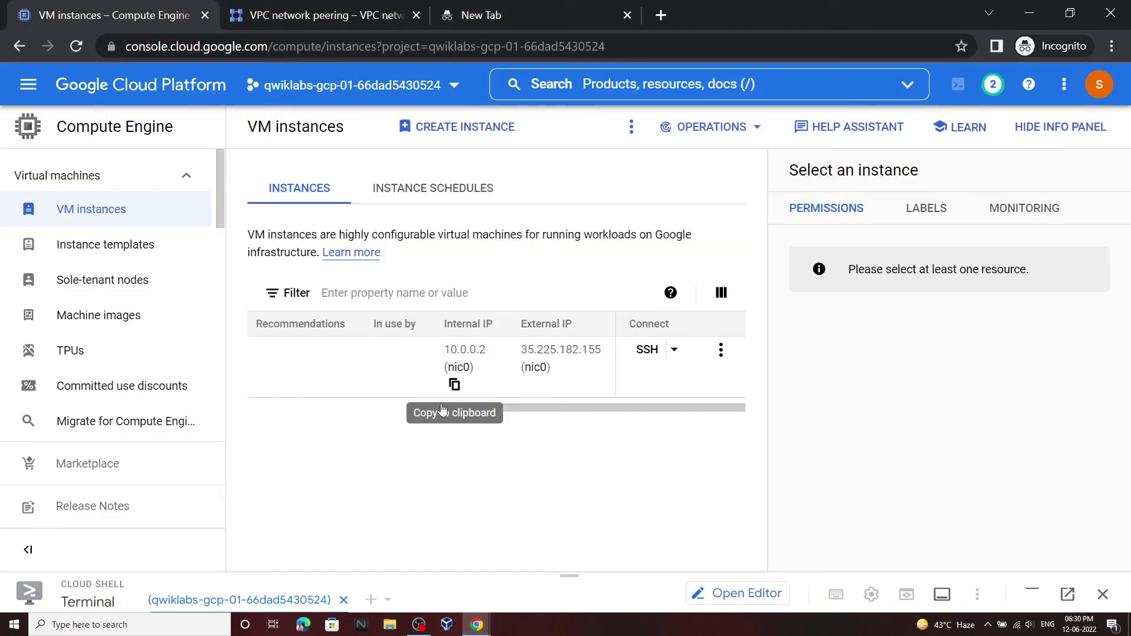
{"action": "left_click", "coordinate": [273, 16]}
{"action": "left_click", "coordinate": [28, 84]}
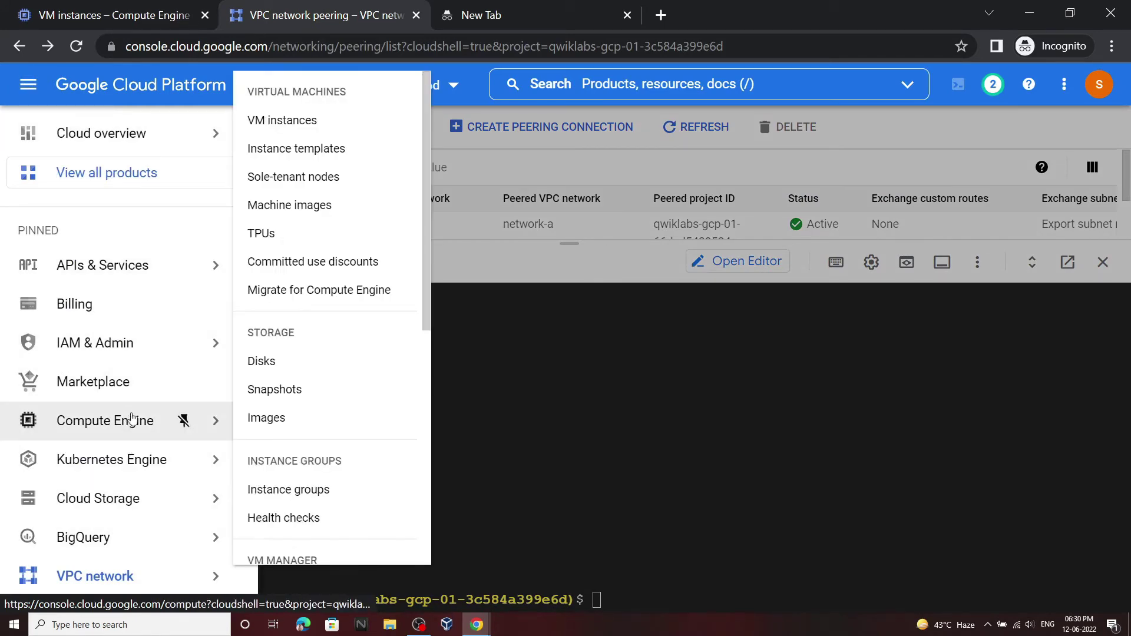
{"action": "left_click", "coordinate": [301, 130]}
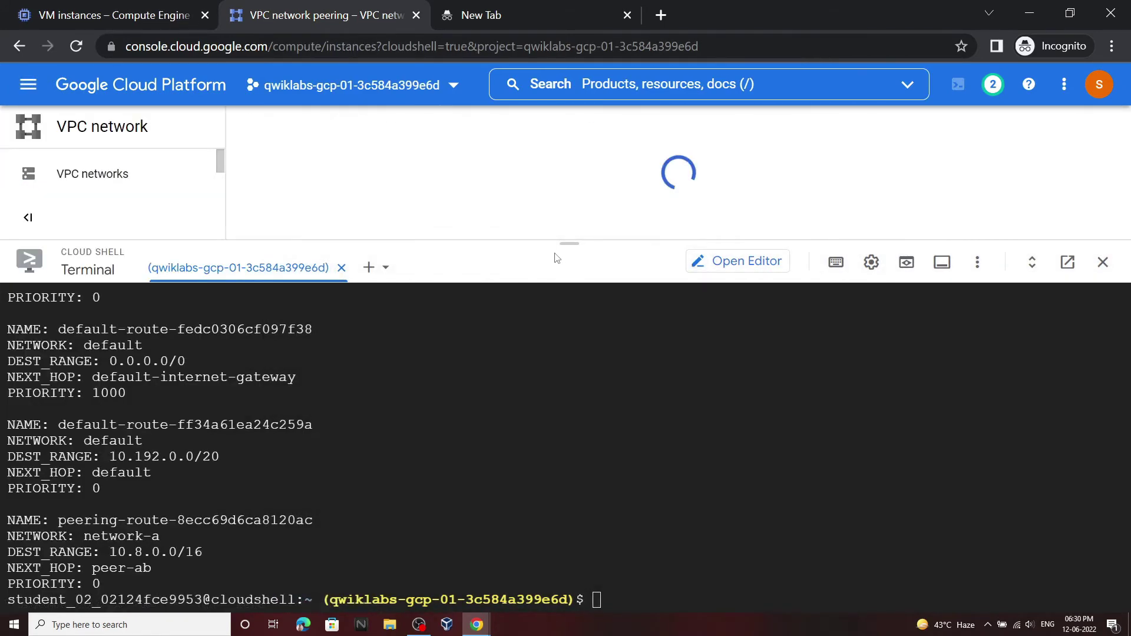
{"action": "left_click_drag", "start_coordinate": [567, 239], "coordinate": [581, 607]}
Copy vm-b's internal IP and note it in another new browser tab as "10.8.0.2 for vm b"
{"action": "scroll", "coordinate": [526, 368], "scroll_direction": "right", "scroll_amount": 5}
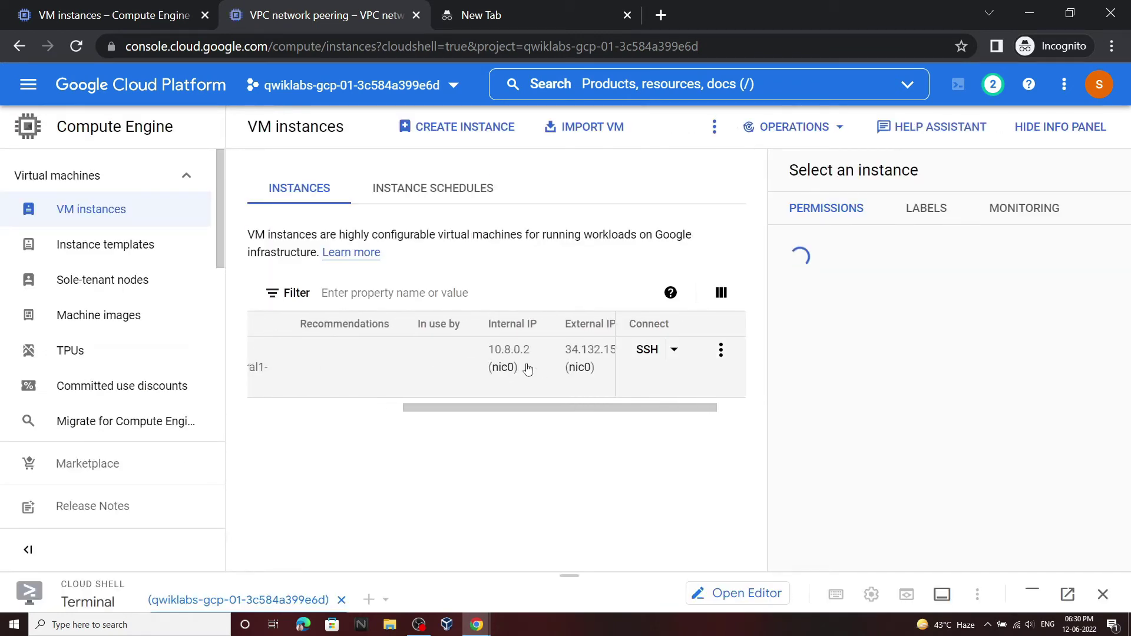
{"action": "left_click", "coordinate": [455, 383]}
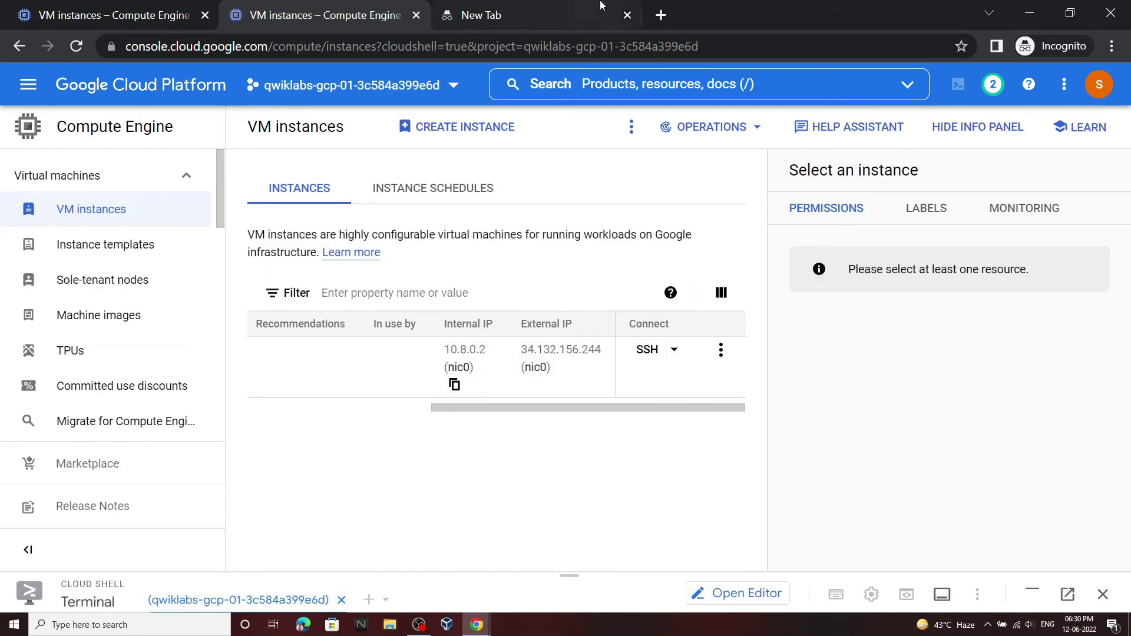
{"action": "left_click", "coordinate": [660, 14]}
{"action": "key", "text": "ctrl+v"}
{"action": "type", "text": "for vm b"}
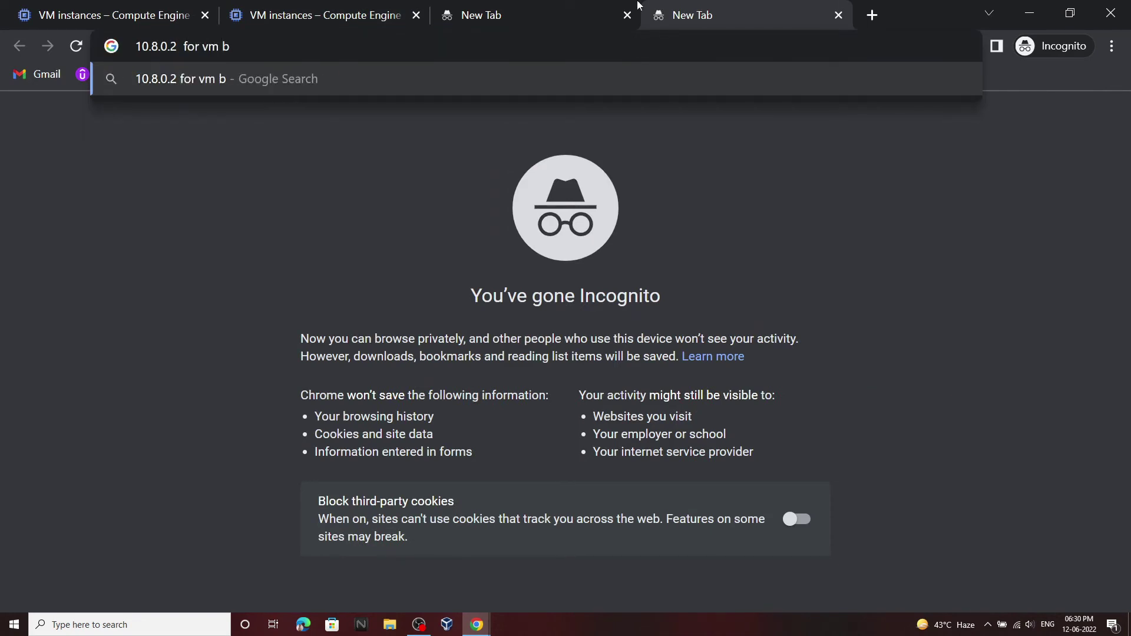
Copy the Project-B ping command from the lab instructions and open an SSH session to vm-b in the second project
{"action": "key", "text": "ctrl+1"}
{"action": "left_click", "coordinate": [485, 627]}
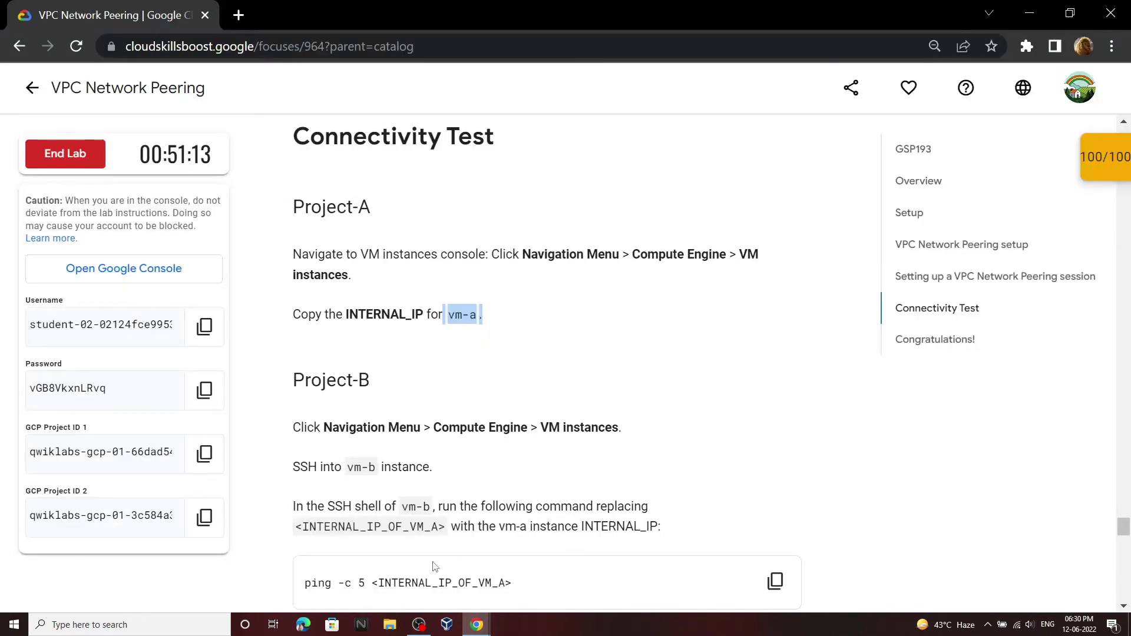
{"action": "scroll", "coordinate": [775, 406], "scroll_direction": "down", "scroll_amount": 3}
{"action": "left_click", "coordinate": [777, 406]}
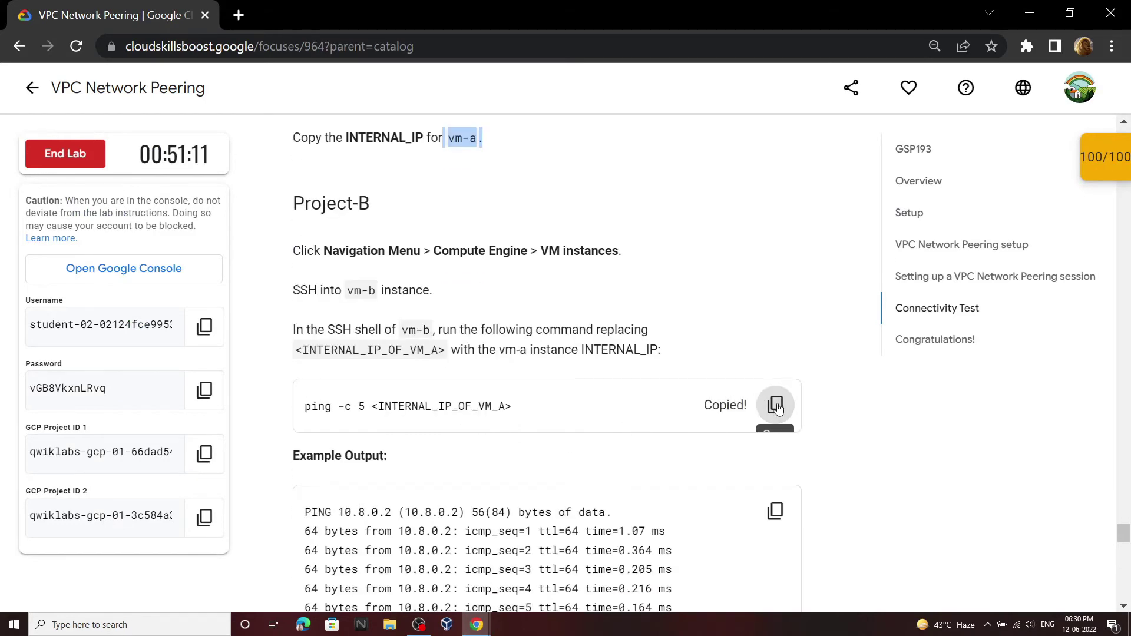
{"action": "mouse_move", "coordinate": [503, 617]}
{"action": "left_click", "coordinate": [540, 574]}
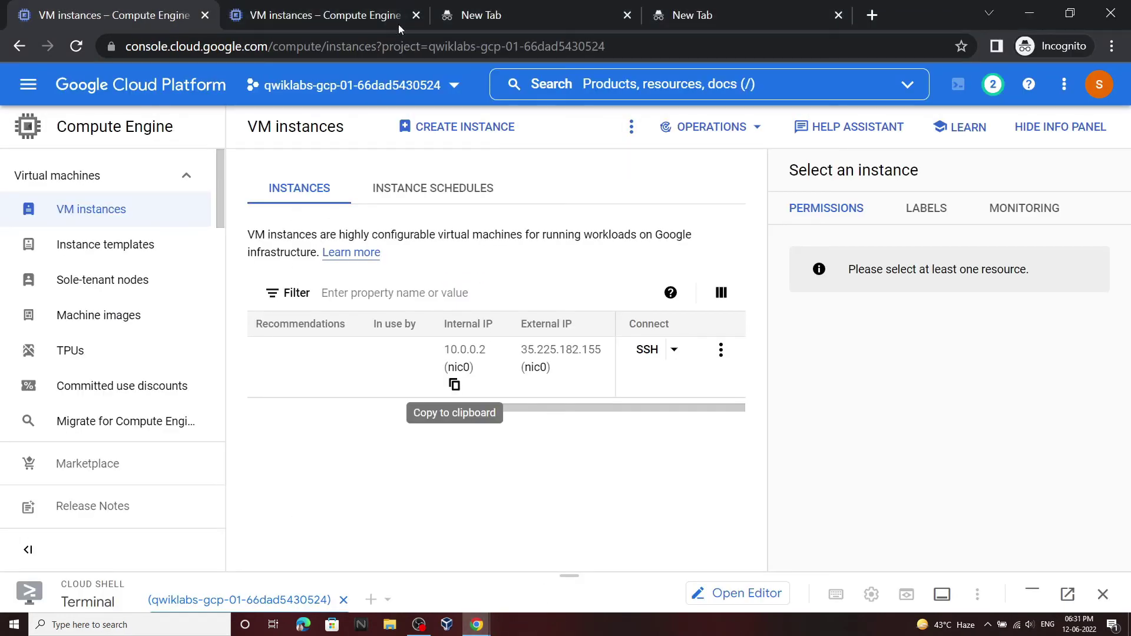
{"action": "left_click", "coordinate": [391, 8]}
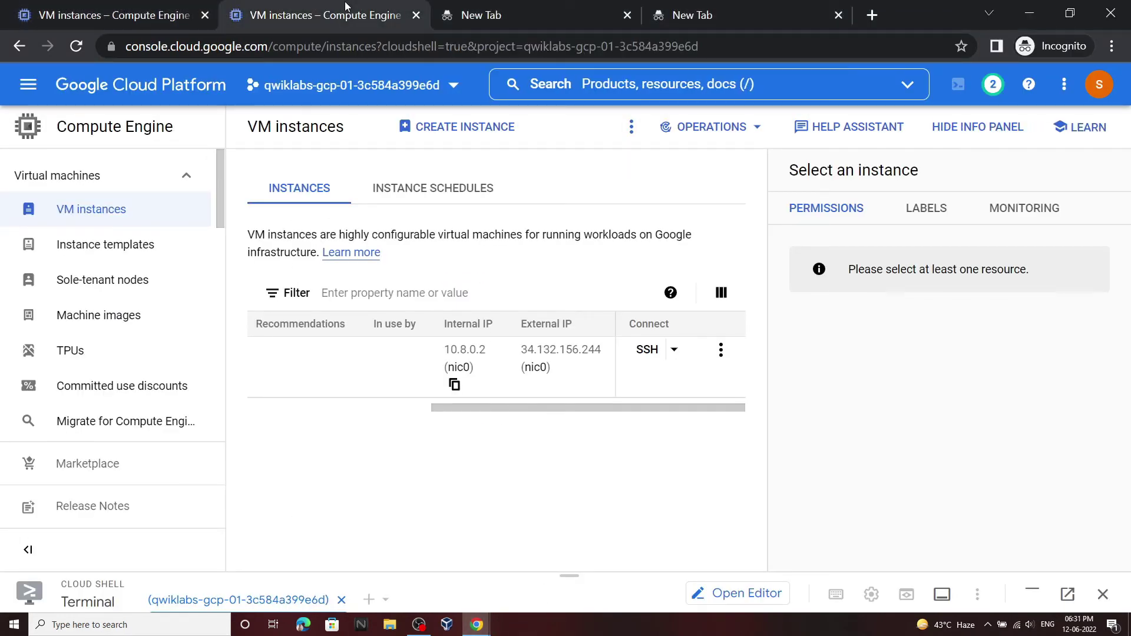
{"action": "left_click", "coordinate": [648, 350]}
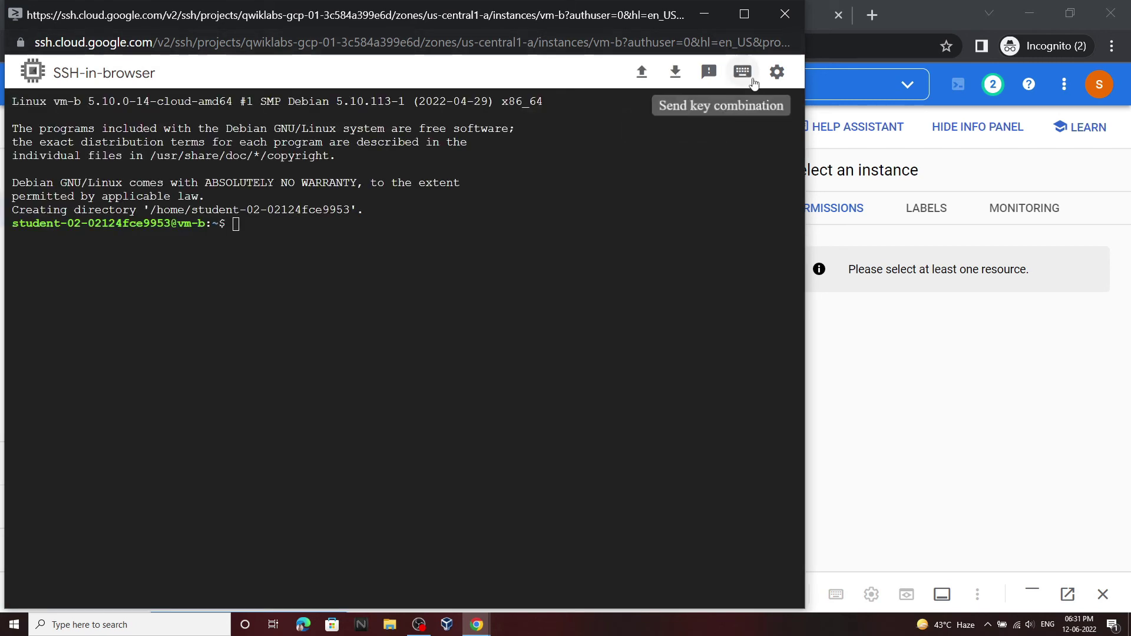
Enlarge the font size of vm-b's SSH terminal
{"action": "left_click", "coordinate": [773, 75]}
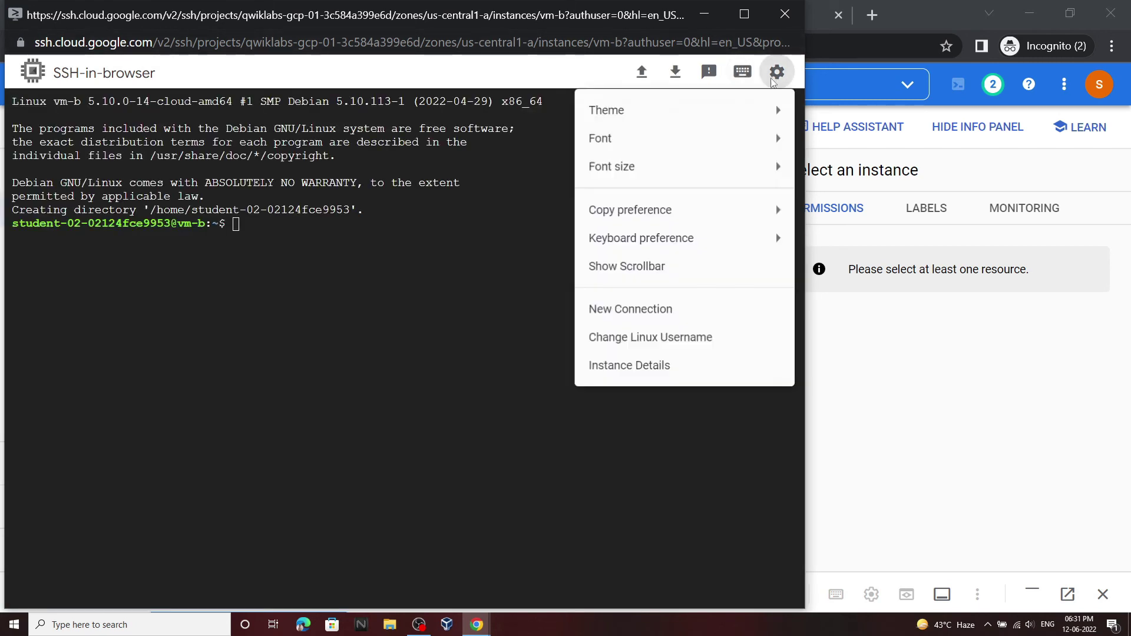
{"action": "mouse_move", "coordinate": [737, 167]}
{"action": "left_click", "coordinate": [412, 223]}
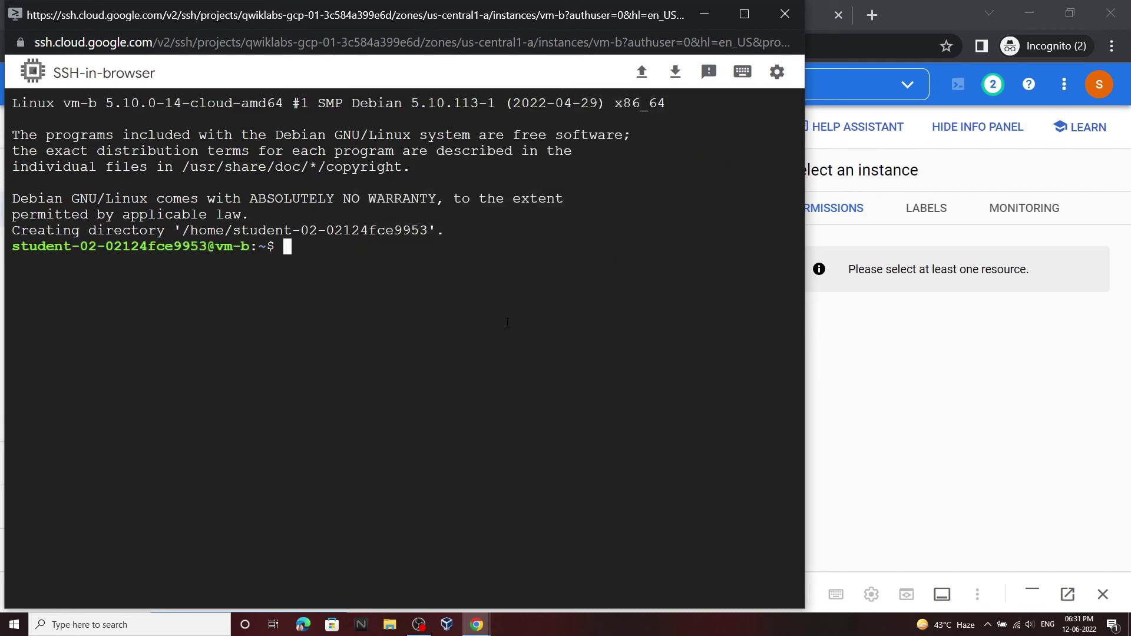
Copy the "ping -c 5 <INTERNAL_IP_OF_VM_A>" command again from the Project-B section of the lab instructions
{"action": "mouse_move", "coordinate": [487, 608]}
{"action": "left_click", "coordinate": [436, 582]}
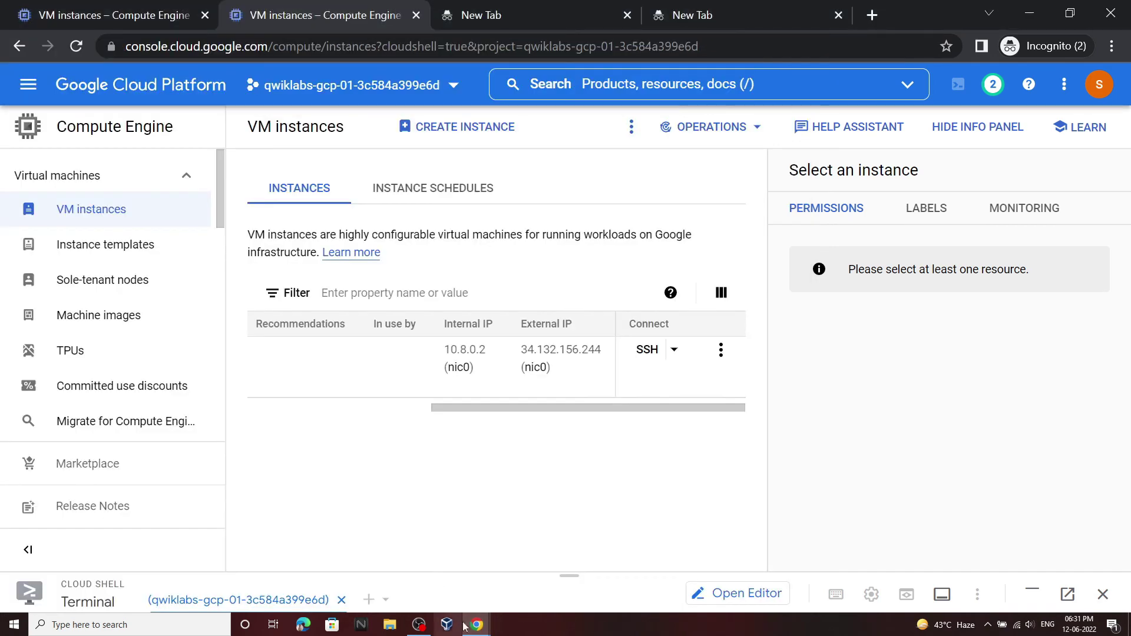
{"action": "mouse_move", "coordinate": [465, 627]}
{"action": "left_click", "coordinate": [593, 572]}
{"action": "left_click", "coordinate": [775, 405]}
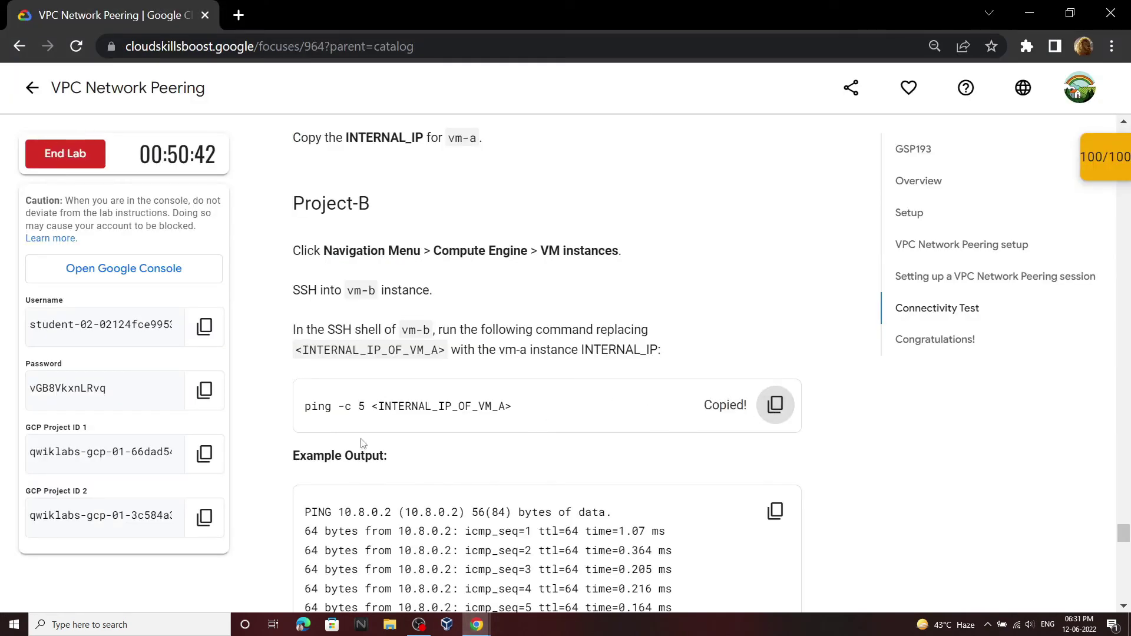
{"action": "triple_click", "coordinate": [319, 207]}
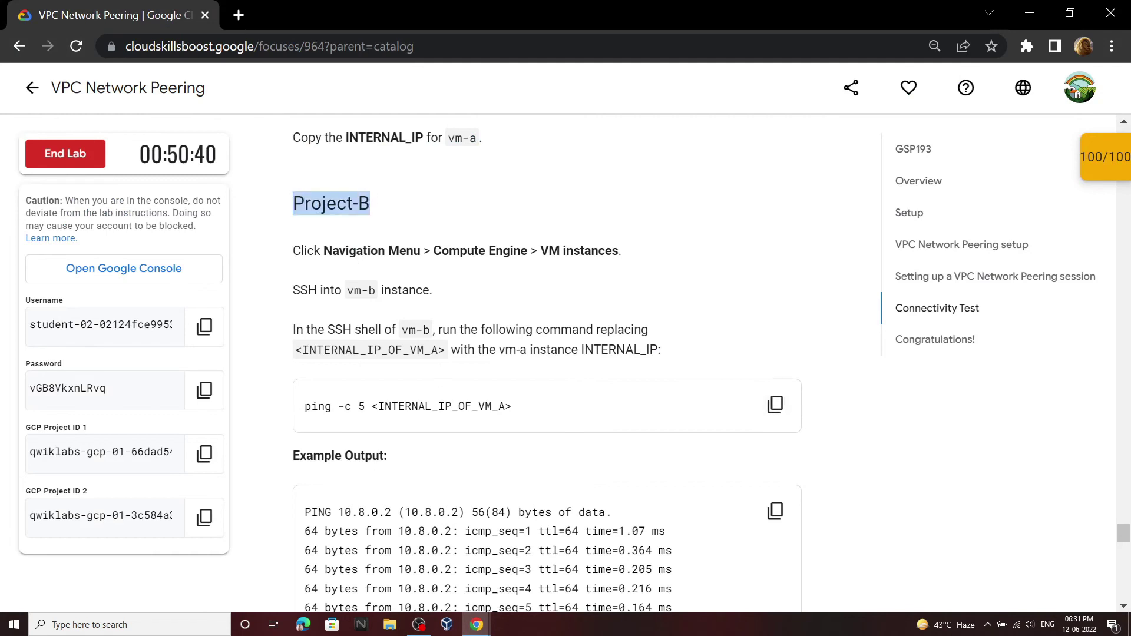
{"action": "left_click", "coordinate": [776, 405]}
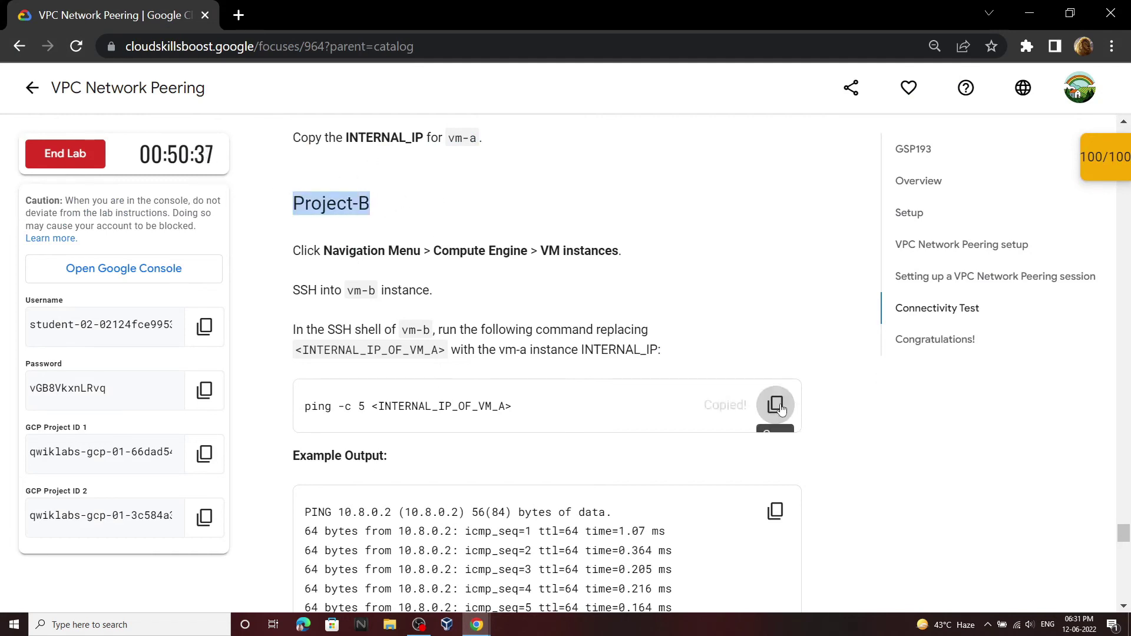
Paste the ping command into vm-b's SSH terminal and remove its <INTERNAL_IP_OF_VM_A> placeholder
{"action": "mouse_move", "coordinate": [485, 624]}
{"action": "left_click", "coordinate": [534, 583]}
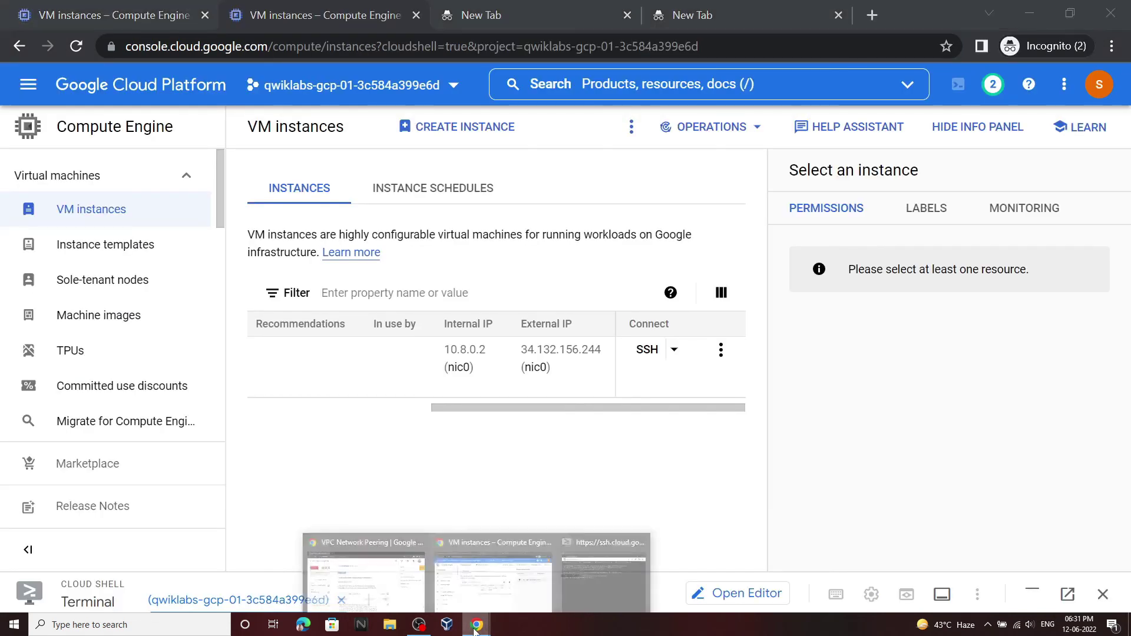
{"action": "left_click", "coordinate": [630, 566]}
{"action": "key", "text": "ctrl+v"}
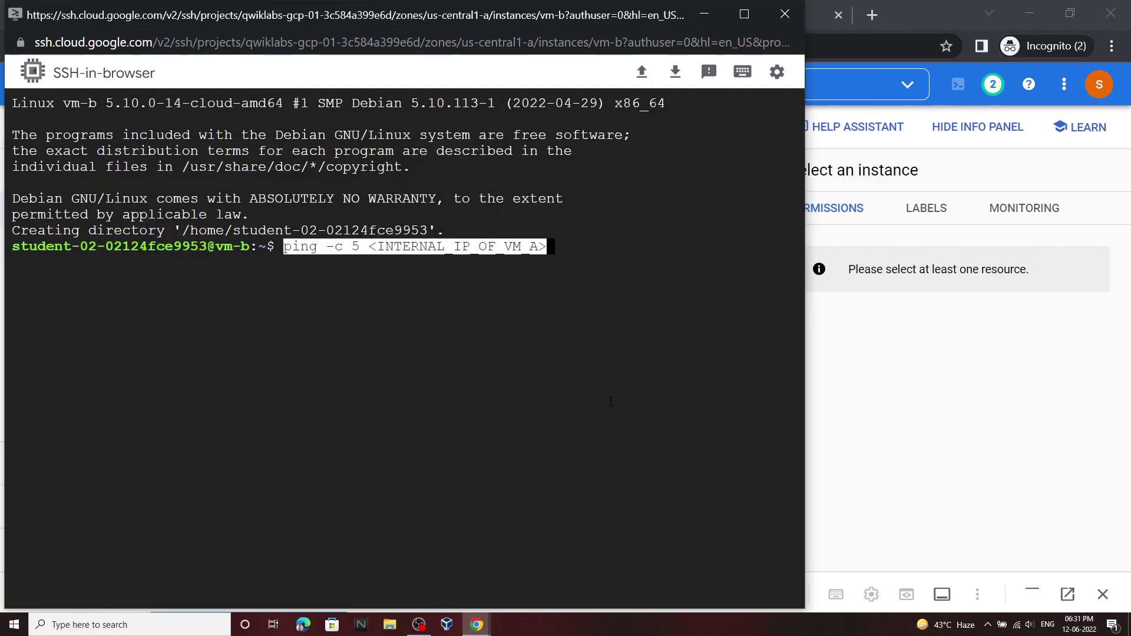
{"action": "key", "text": "BackSpace"}
{"action": "key", "text": "BackSpace"}
{"action": "key", "text": "BackSpace"}
{"action": "key", "text": "BackSpace"}
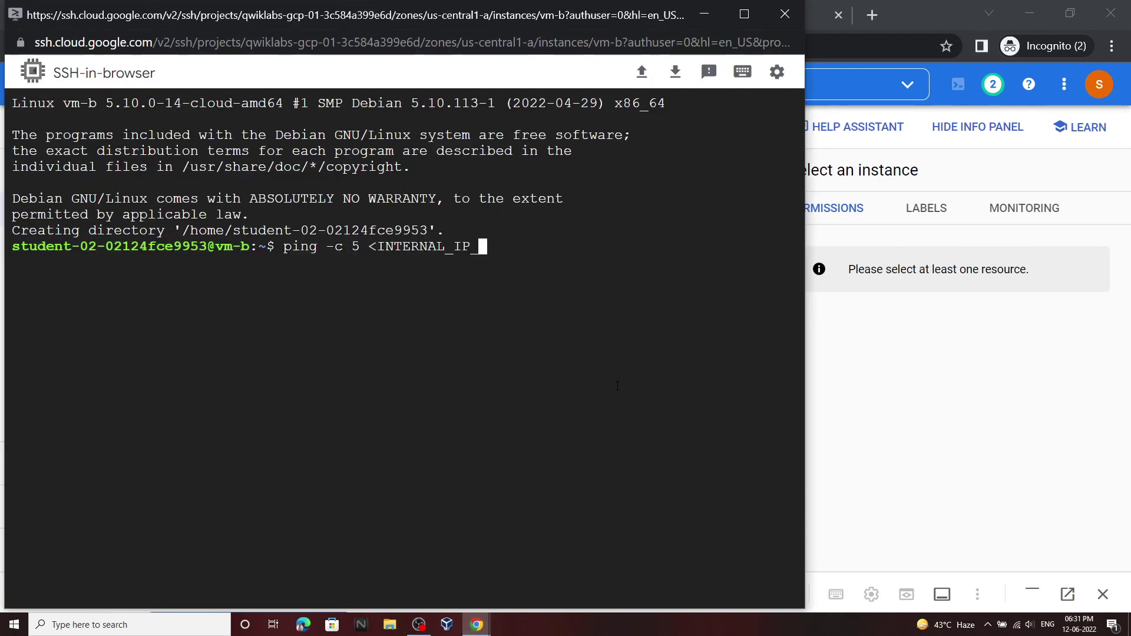
{"action": "key", "text": "BackSpace"}
{"action": "key", "text": "BackSpace"}
{"action": "key", "text": "BackSpace"}
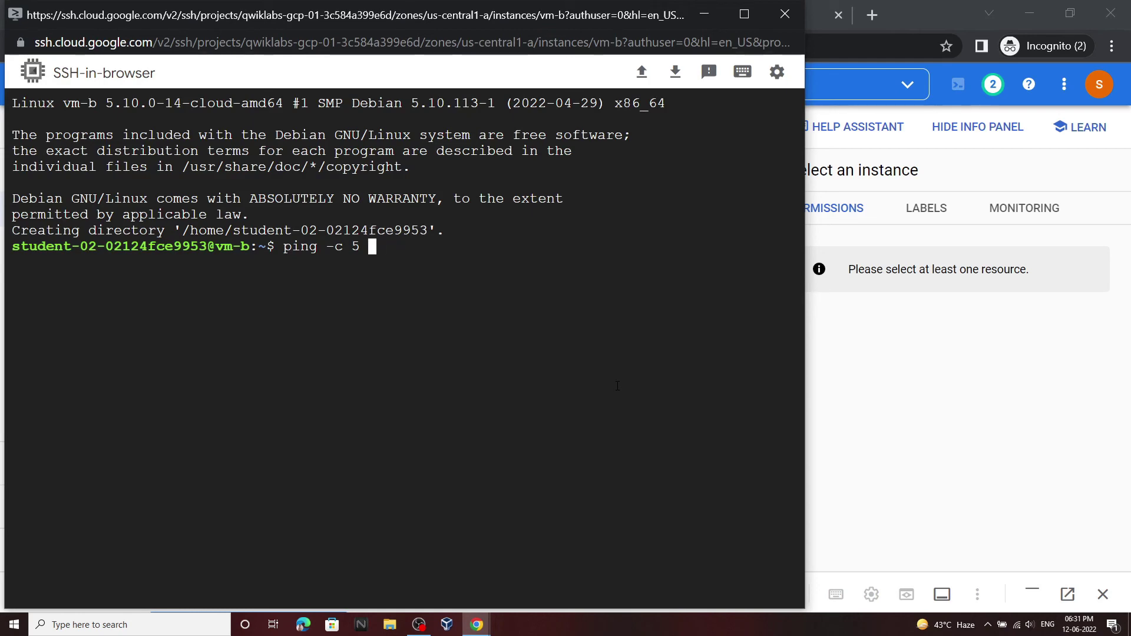
Complete the ping command with vm-a's noted internal IP 10.0.0.2 and run it from vm-b
{"action": "left_click", "coordinate": [942, 4]}
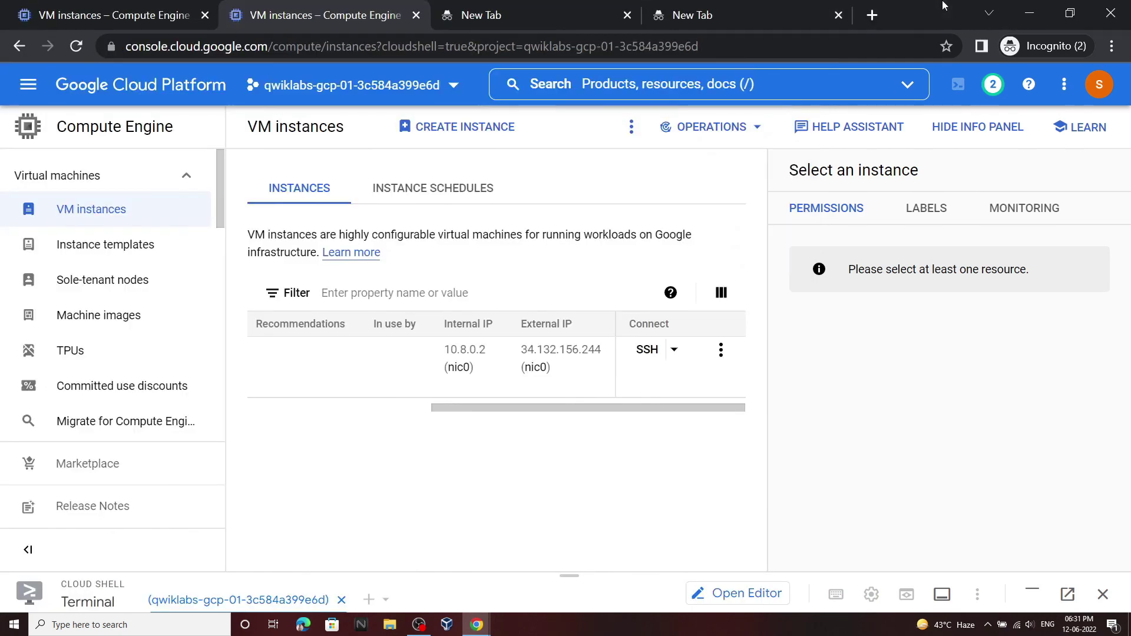
{"action": "left_click", "coordinate": [542, 3]}
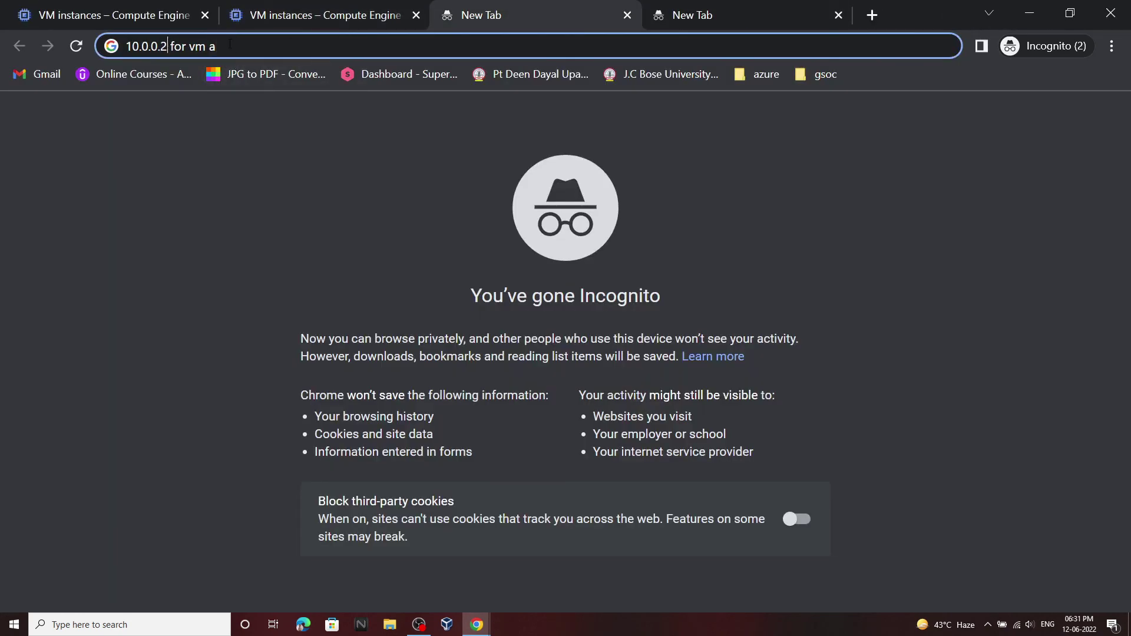
{"action": "key", "text": "shift+Home"}
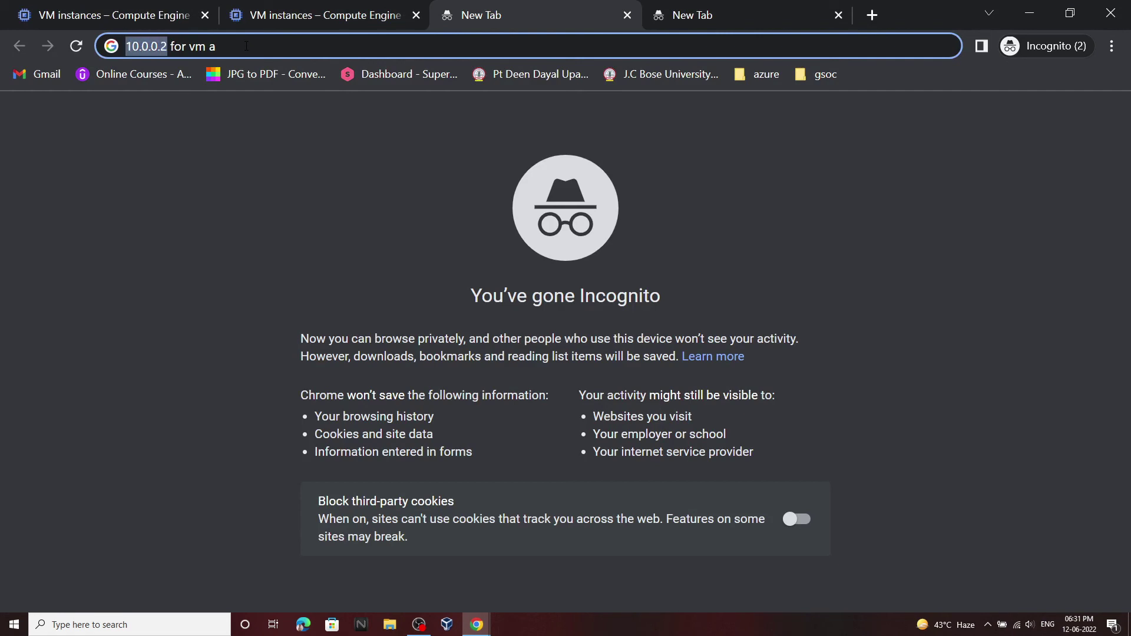
{"action": "mouse_move", "coordinate": [477, 625]}
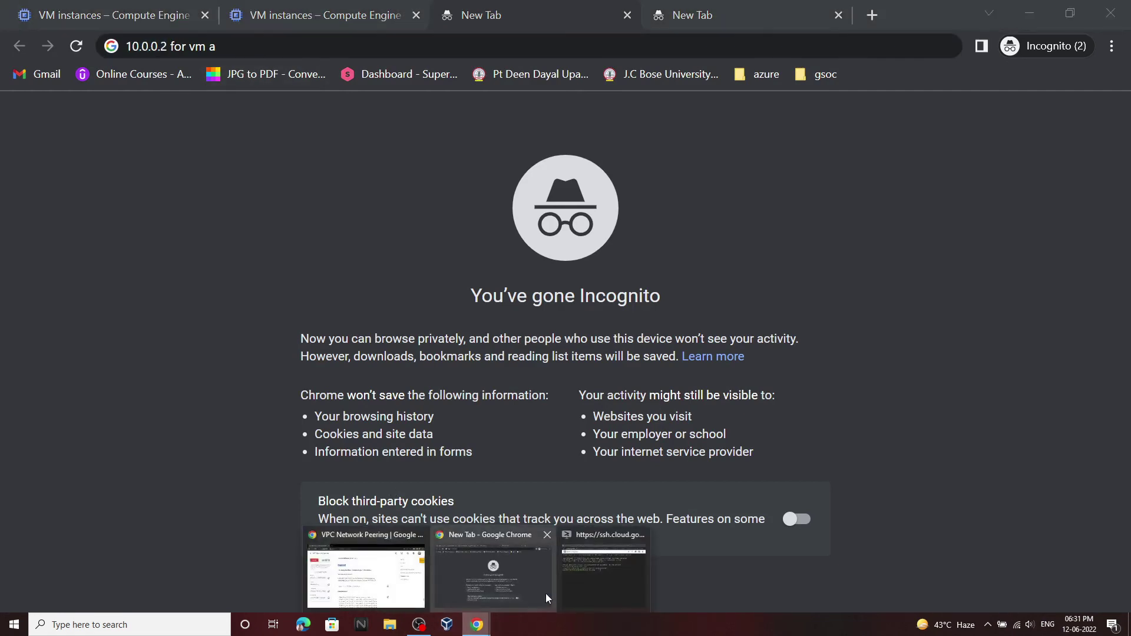
{"action": "left_click", "coordinate": [630, 574]}
{"action": "key", "text": "ctrl+v"}
{"action": "key", "text": "Return"}
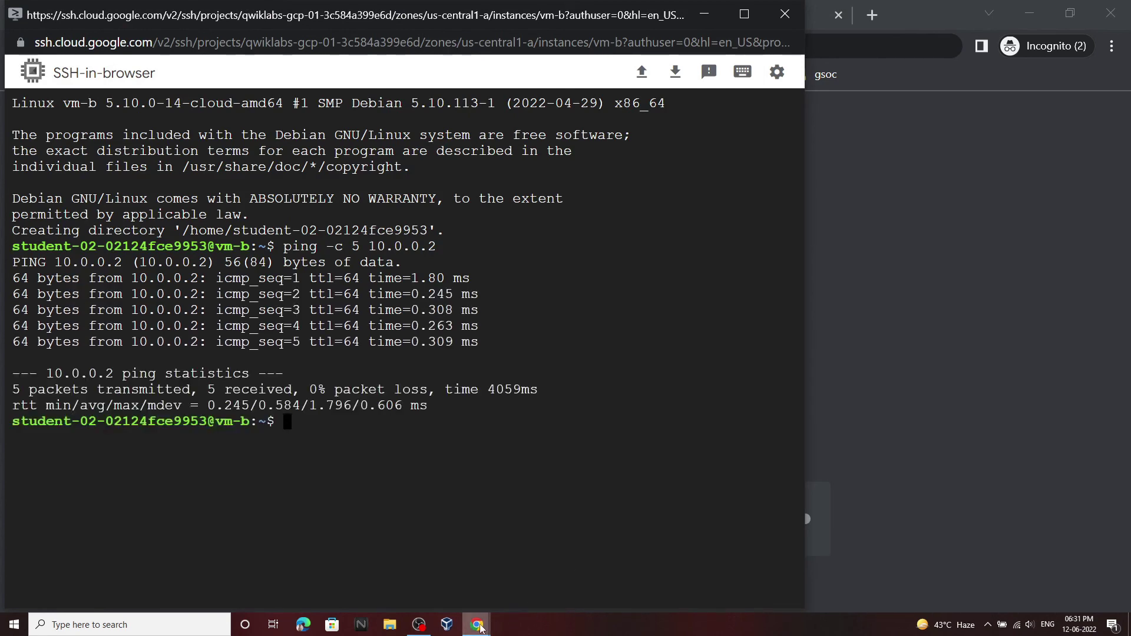
Review the end of the lab instructions, end the VPC Network Peering lab and dismiss the satisfaction survey
{"action": "mouse_move", "coordinate": [477, 624]}
{"action": "left_click", "coordinate": [365, 569]}
{"action": "scroll", "coordinate": [739, 422], "scroll_direction": "down", "scroll_amount": 5}
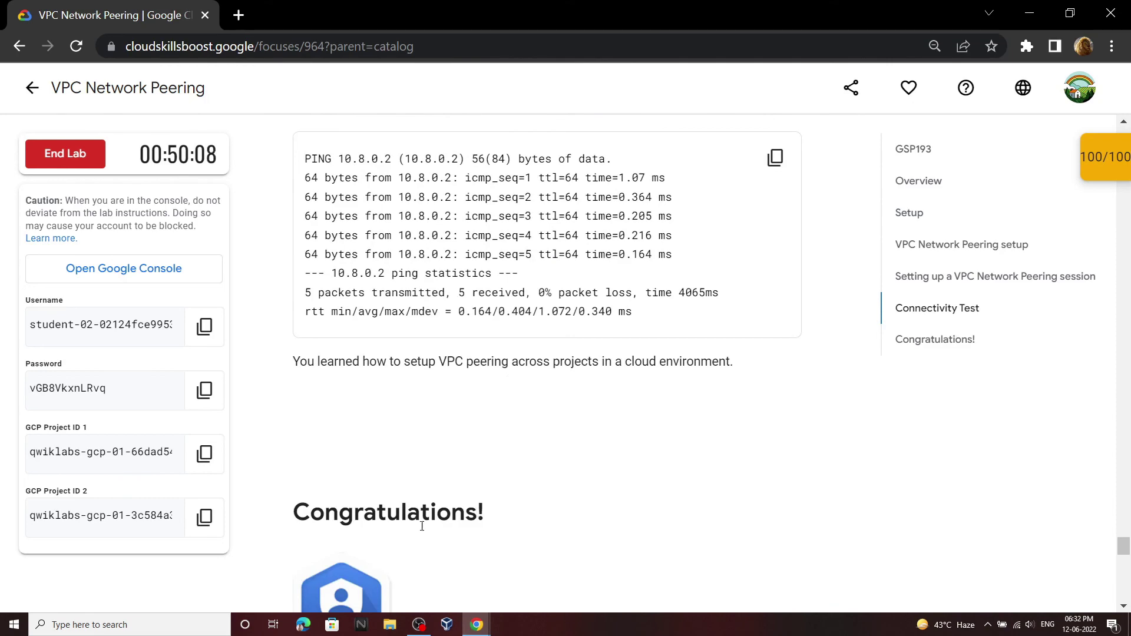
{"action": "left_click_drag", "start_coordinate": [276, 528], "coordinate": [533, 524]}
{"action": "left_click", "coordinate": [65, 154]}
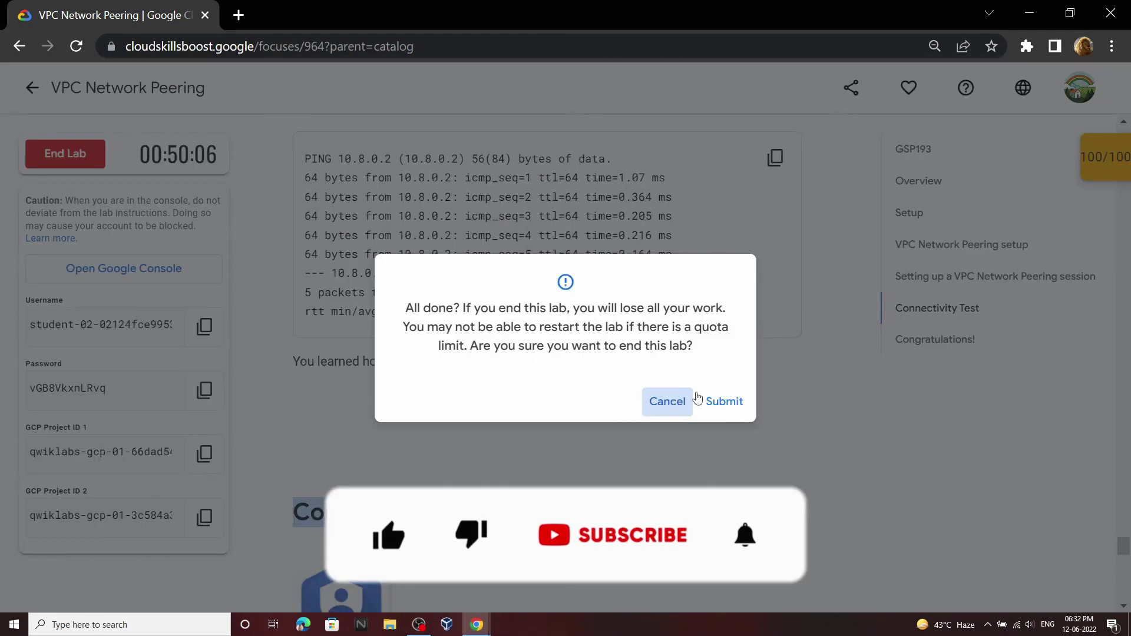
{"action": "left_click", "coordinate": [698, 399]}
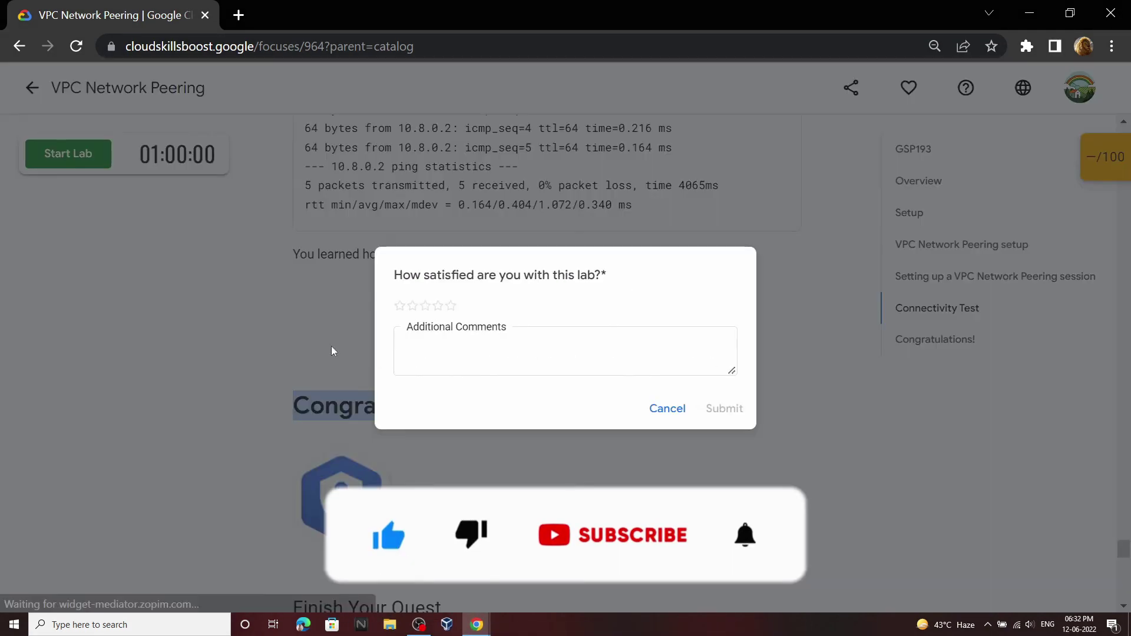
{"action": "left_click", "coordinate": [332, 346]}
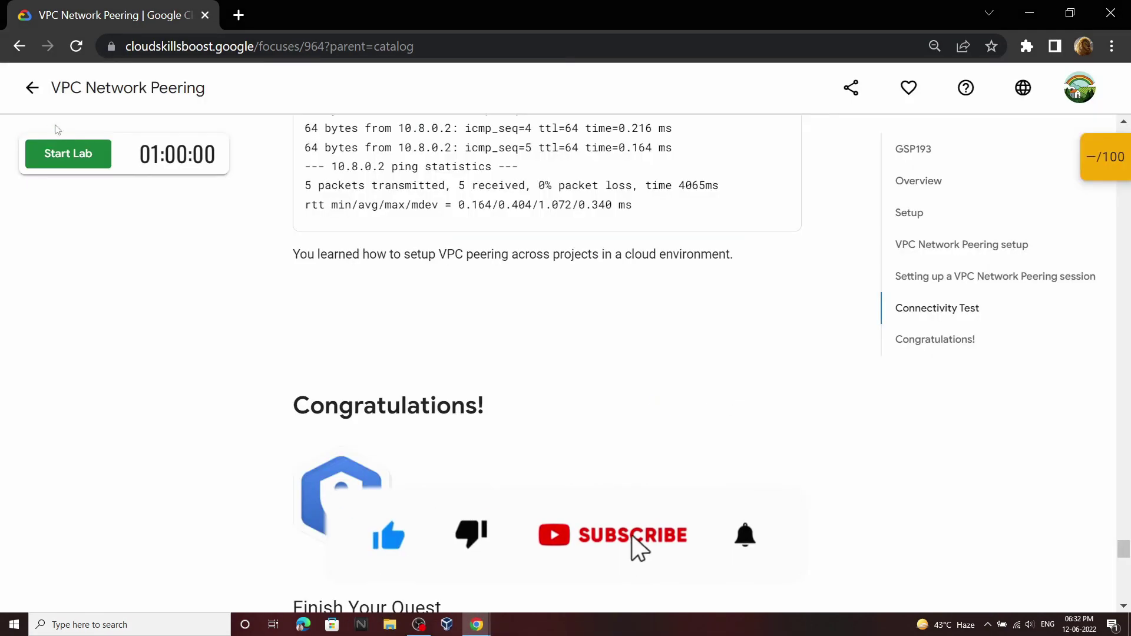
Return to the Security & Identity Fundamentals quest and check the completion mark of the VPC Network Peering lab
{"action": "left_click", "coordinate": [32, 88]}
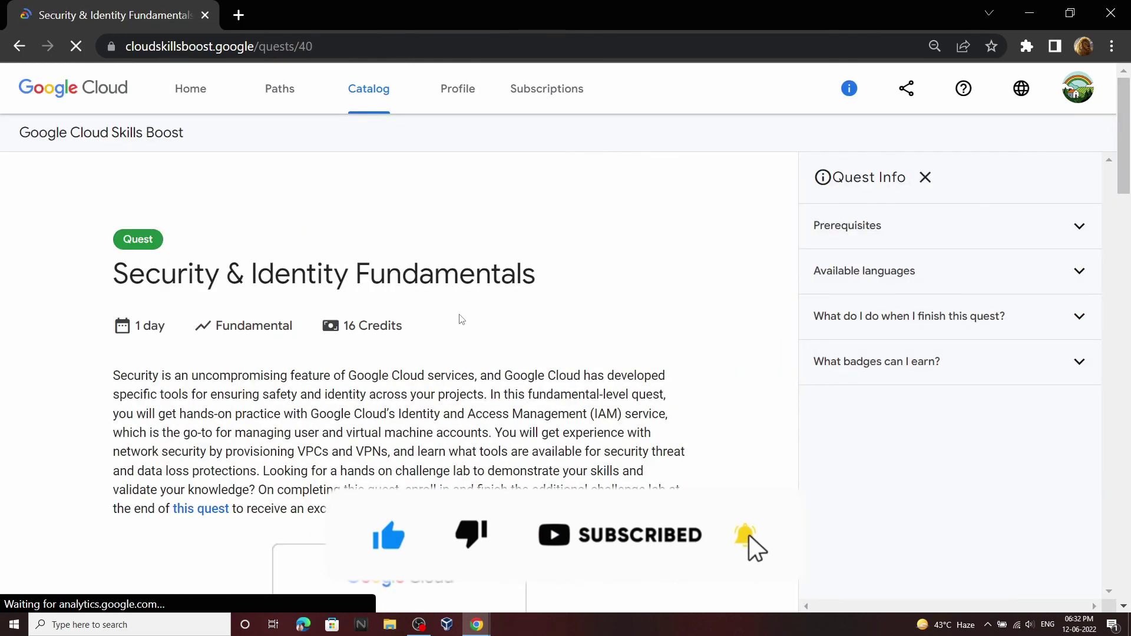
{"action": "scroll", "coordinate": [461, 319], "scroll_direction": "down", "scroll_amount": 10}
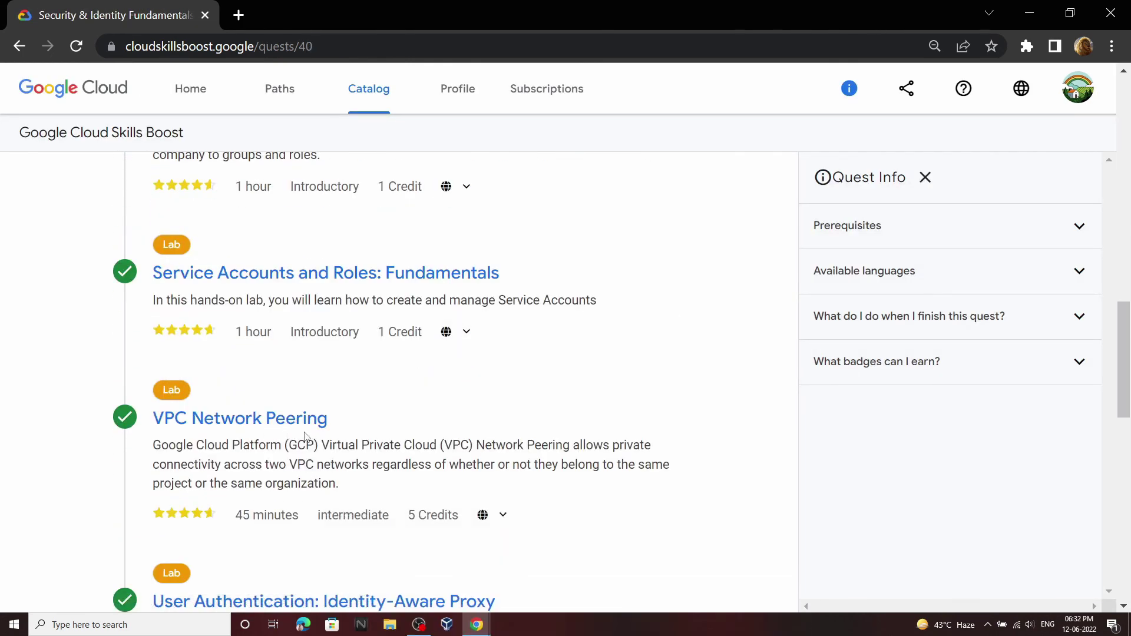